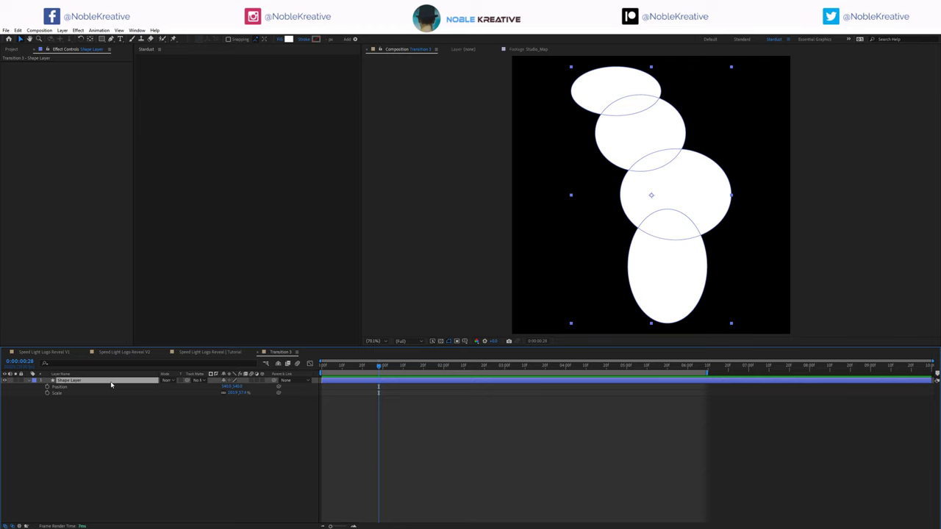
Examine the four overlapping ellipses that make up the shape layer by selecting each one in turn.
double_click(658, 284)
click(664, 183)
click(639, 130)
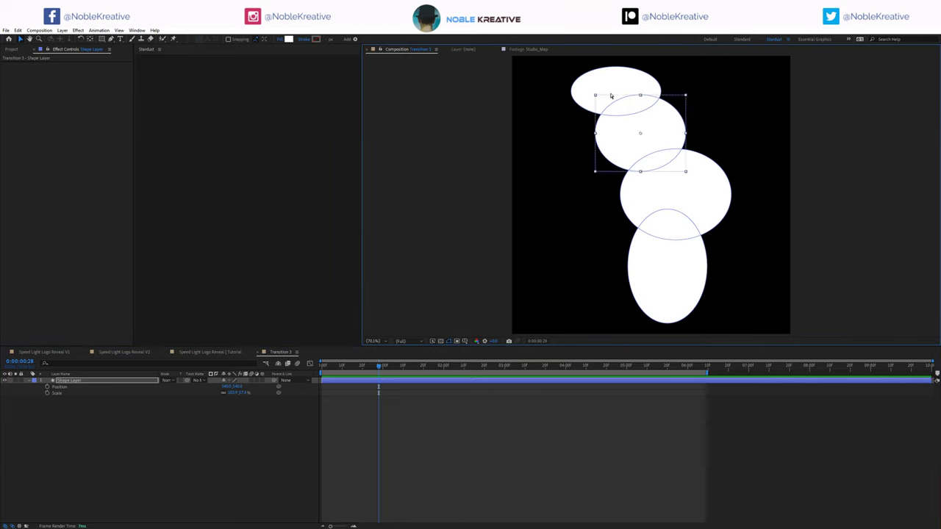
click(611, 95)
click(671, 194)
click(670, 272)
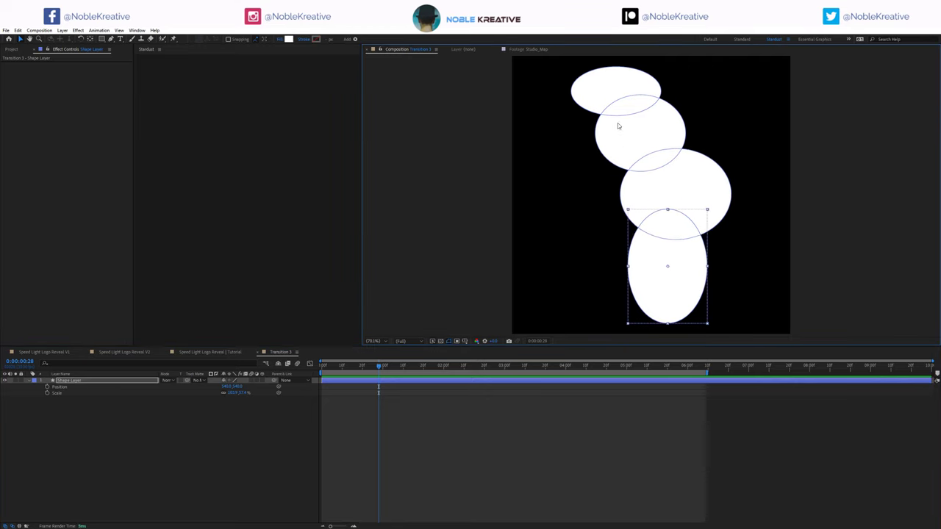
Apply the Turbulent Displace effect to the whole shape layer at the start of the timeline.
click(404, 384)
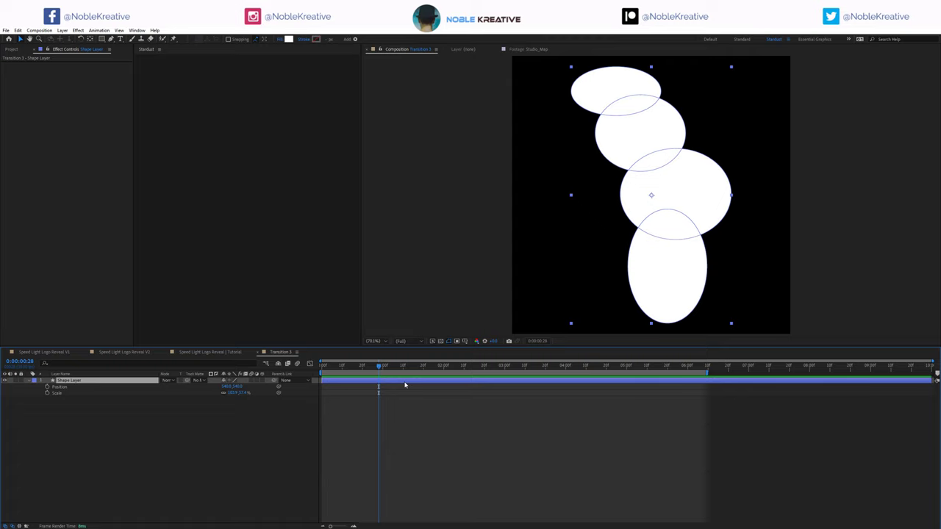
drag(342, 372, 299, 372)
key(ctrl+space)
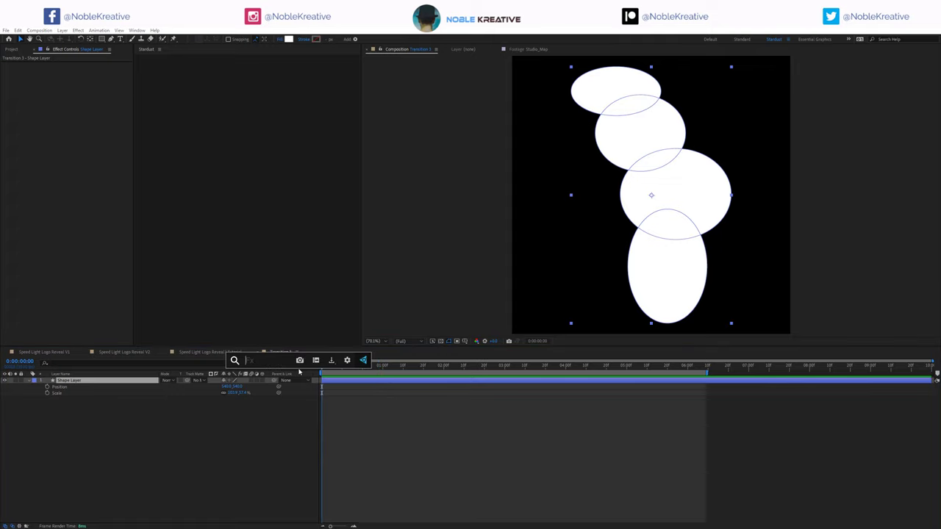
text(tur)
key(Return)
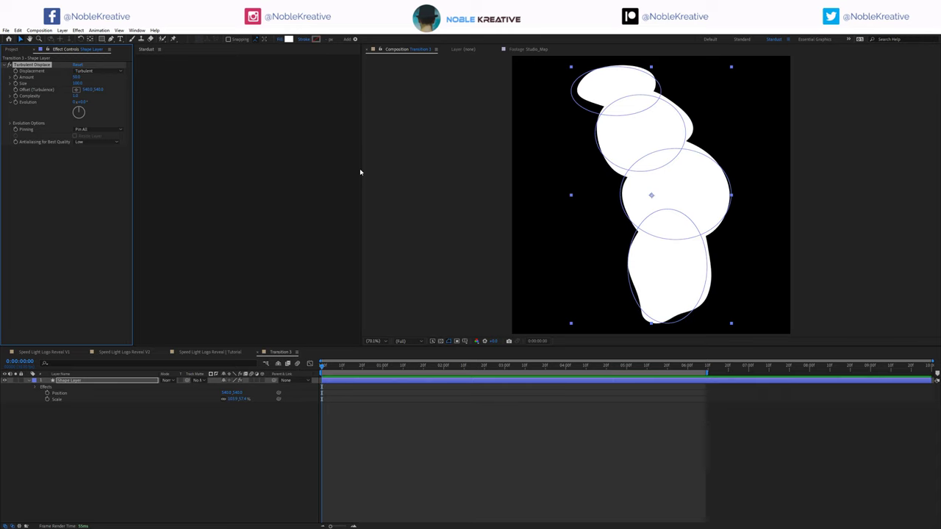
Set the Turbulent Displace amount to 150, size to 25 and complexity to 10.
click(76, 77)
text(150)
key(Tab)
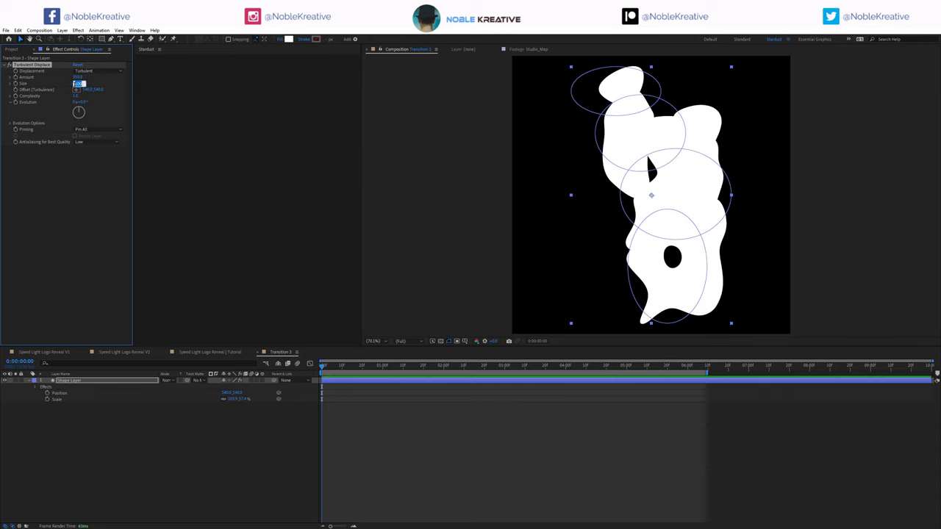
text(25)
key(Tab)
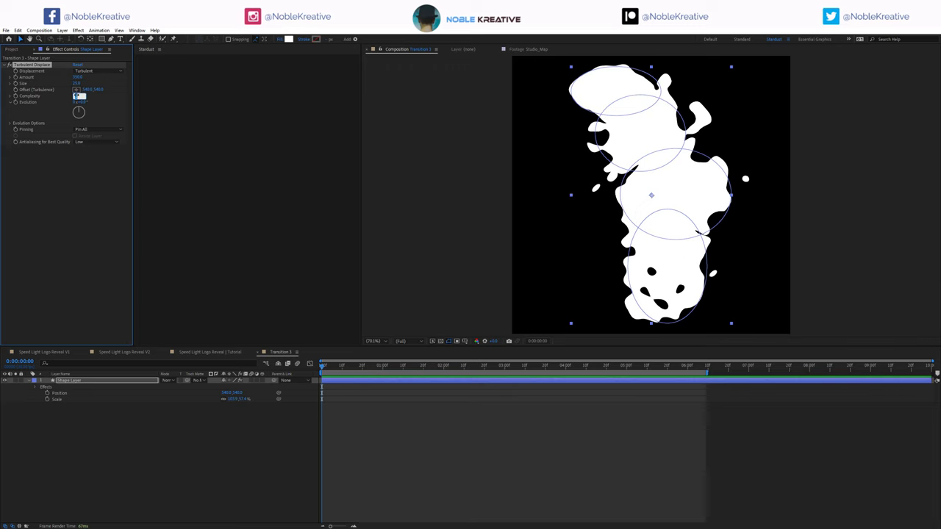
text(10)
key(Return)
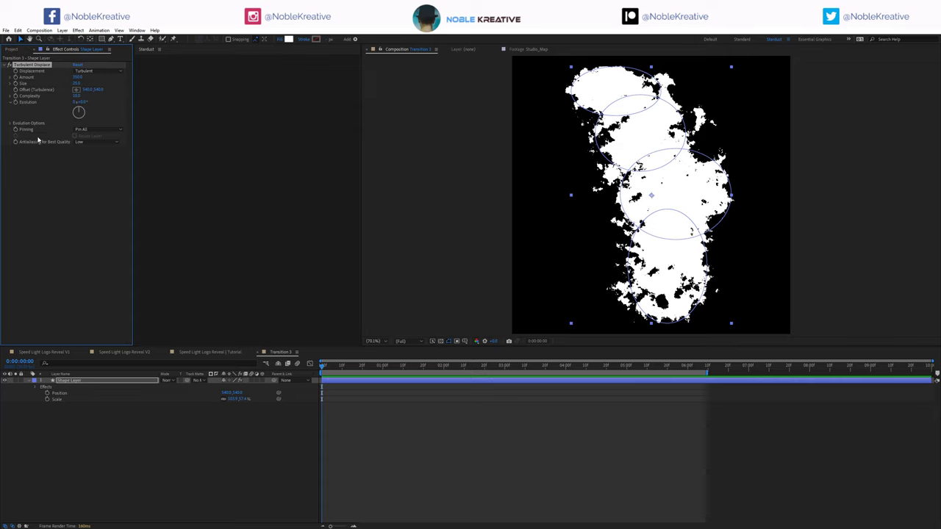
Add a Directional Blur to the shape layer with a 90° direction and a blur length of 150.
key(ctrl+space)
text(di)
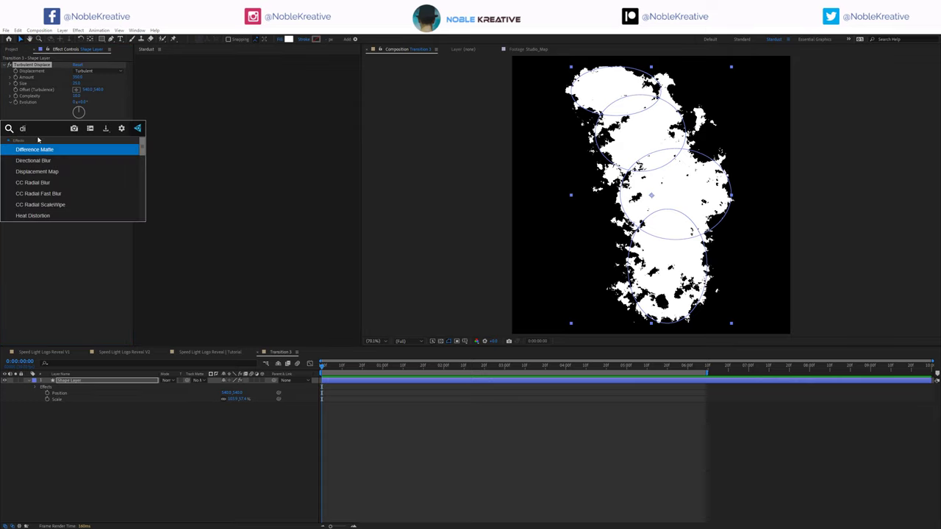
text(r)
key(Return)
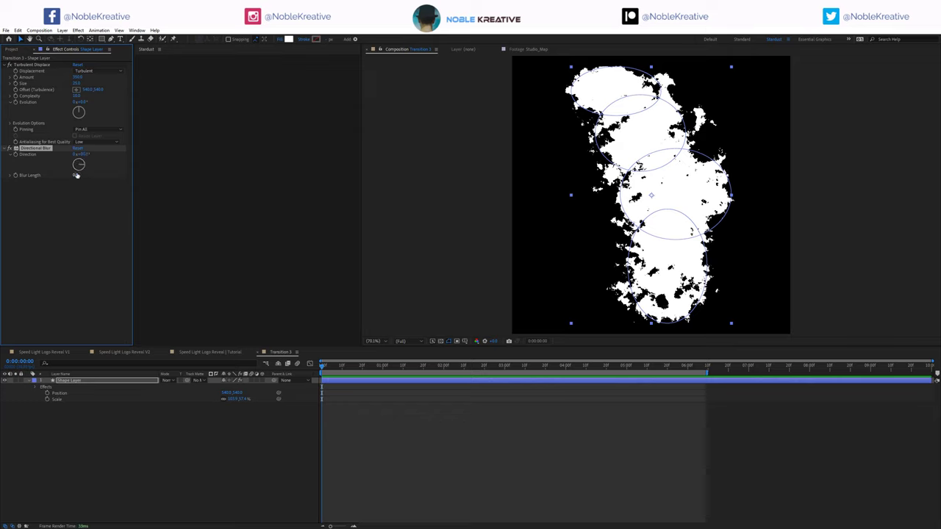
click(77, 175)
text(150)
key(Return)
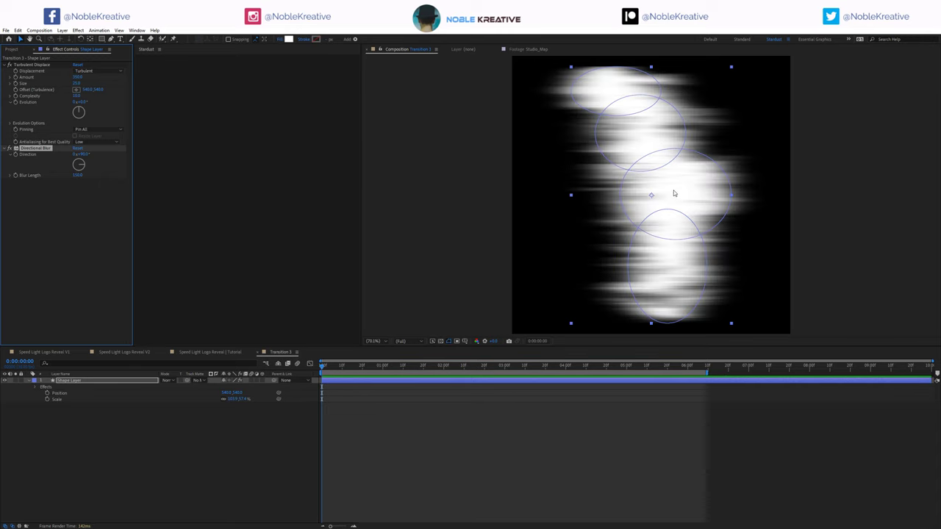
Move the shape layer beyond the composition's right edge and keyframe its Position and Scale at 0 seconds.
drag(680, 188, 765, 193)
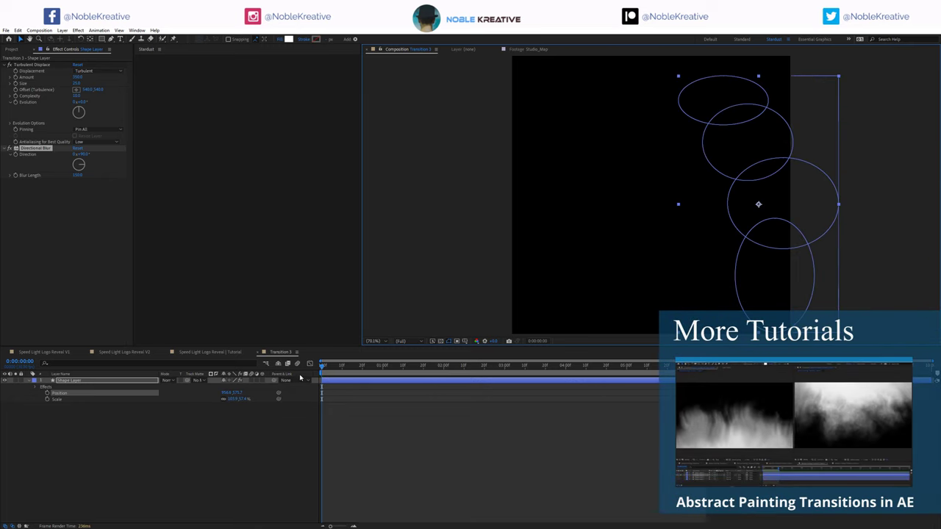
drag(768, 280, 857, 279)
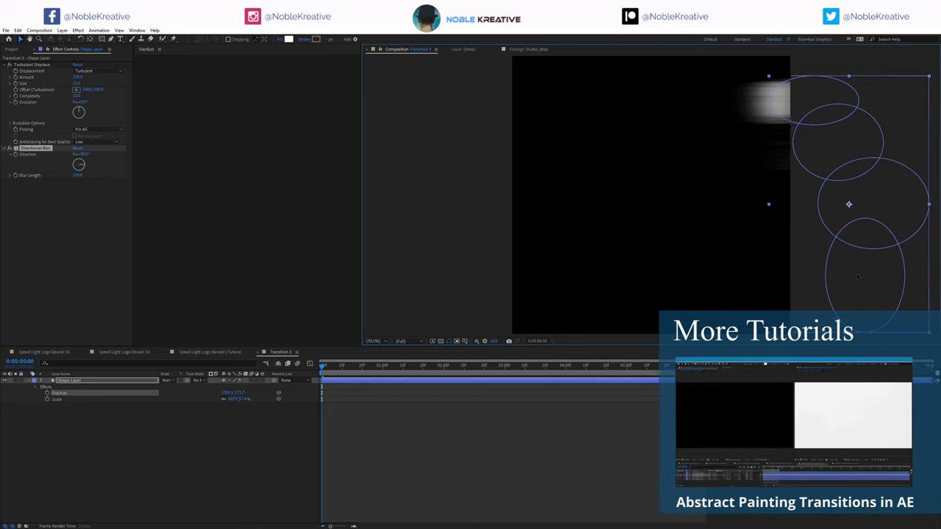
click(47, 393)
click(47, 399)
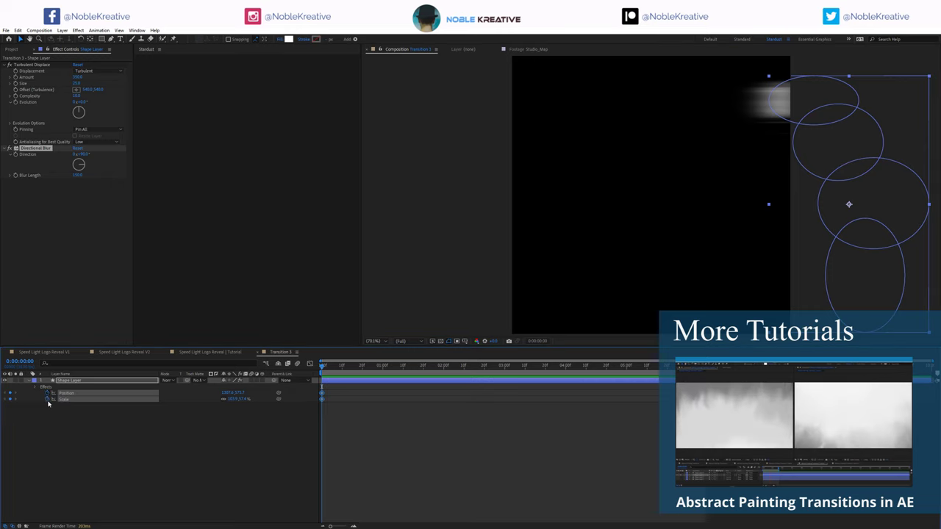
At 3 seconds, enlarge the shape layer to about 250% horizontal scale and shift it left over the right part of the frame.
click(504, 366)
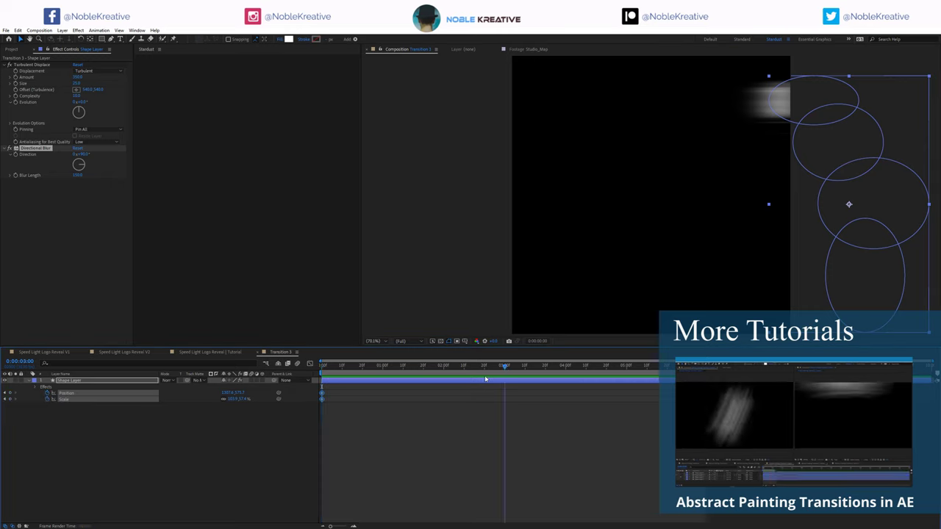
drag(231, 399, 264, 399)
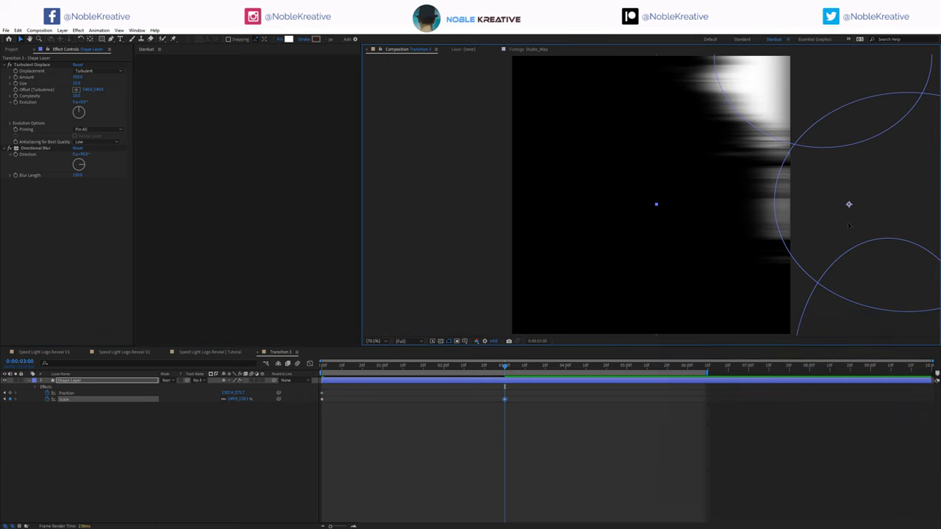
drag(826, 232, 740, 231)
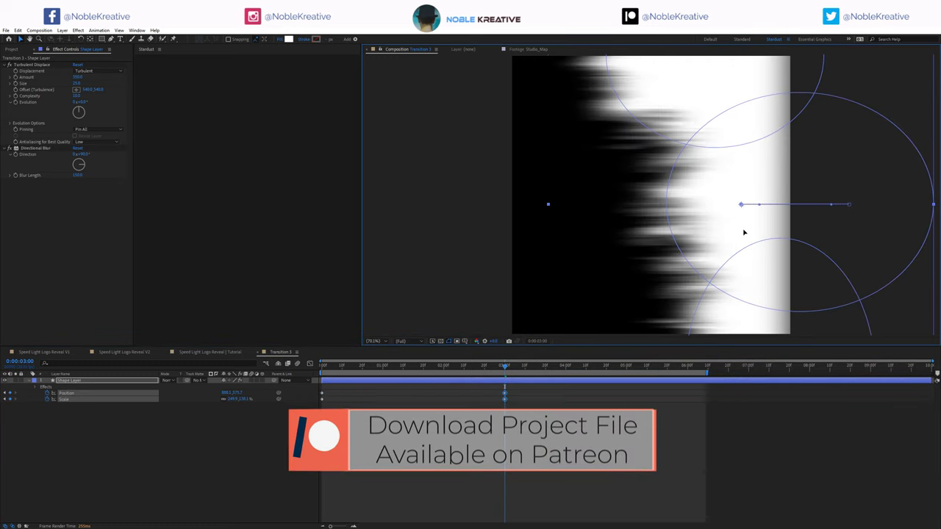
Nudge the bottom ellipse slightly right and the large middle ellipse slightly left within the shape layer.
key(comma)
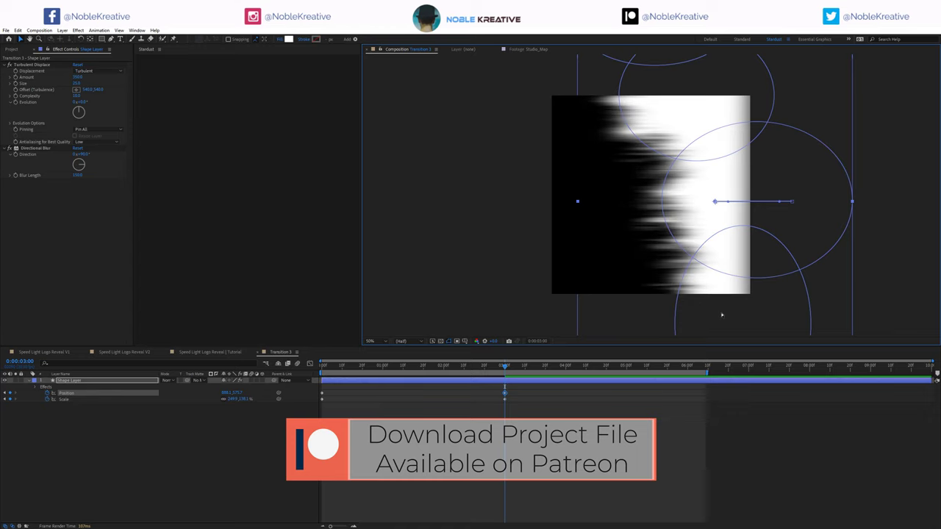
double_click(723, 315)
mouse_move(720, 315)
mouse_down()
mouse_move(753, 314)
mouse_move(701, 317)
mouse_up()
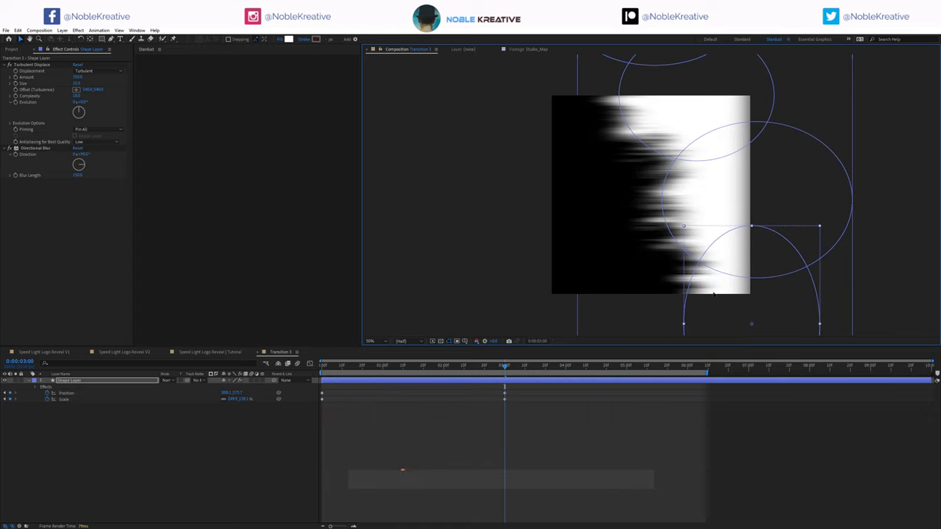
drag(718, 195, 710, 196)
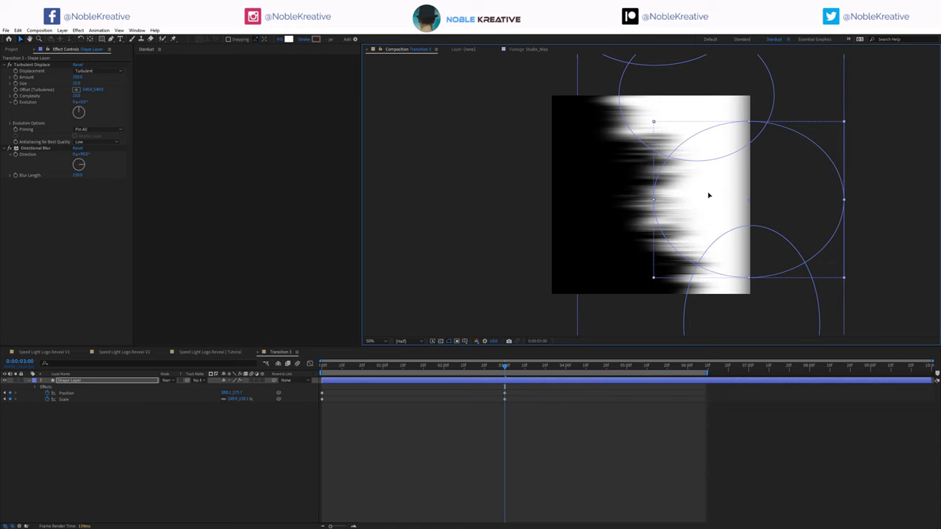
Try shifting the smaller upper ellipse slightly left, then move it back.
click(664, 59)
mouse_move(691, 89)
mouse_down()
mouse_move(698, 90)
mouse_move(678, 90)
mouse_up()
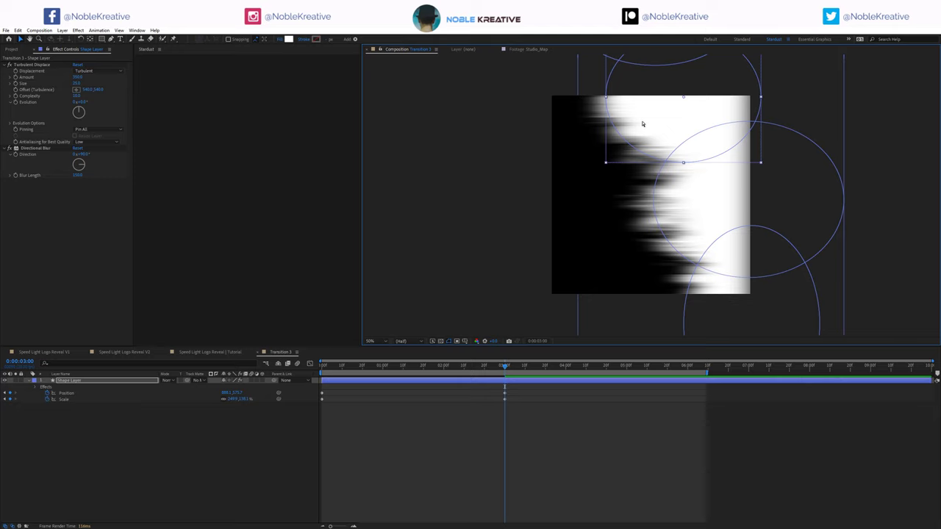
drag(643, 125, 655, 122)
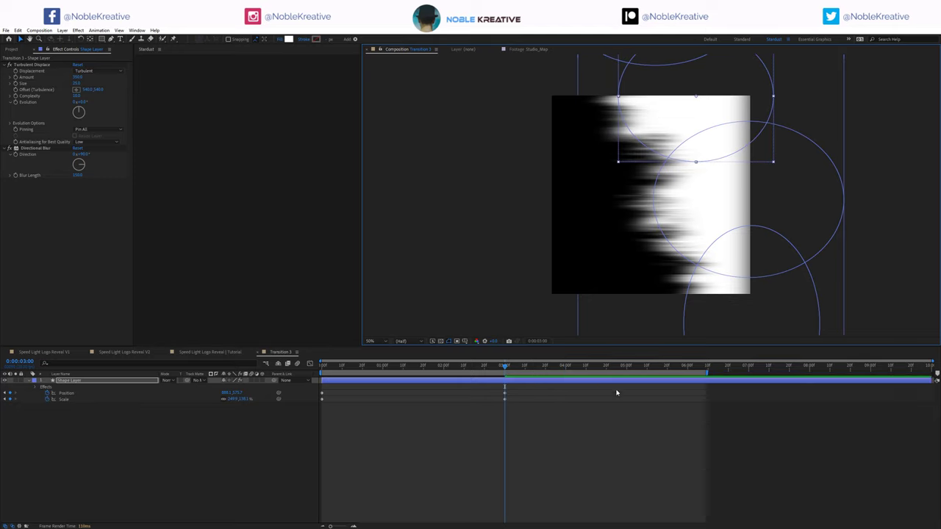
At 5 seconds, scale the shape layer to about 369% horizontally and move it left so it covers the whole composition.
click(628, 370)
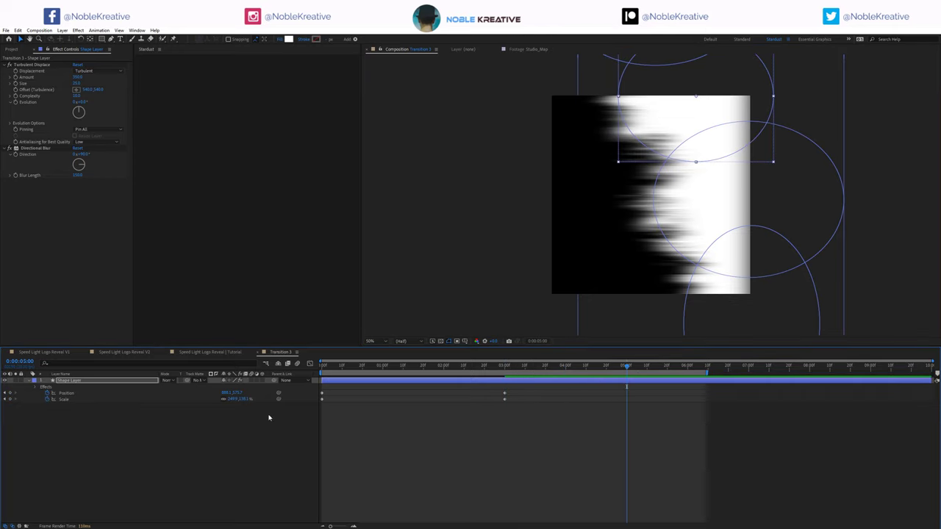
click(241, 402)
drag(238, 399, 259, 400)
key(ctrl+z)
drag(704, 247, 620, 247)
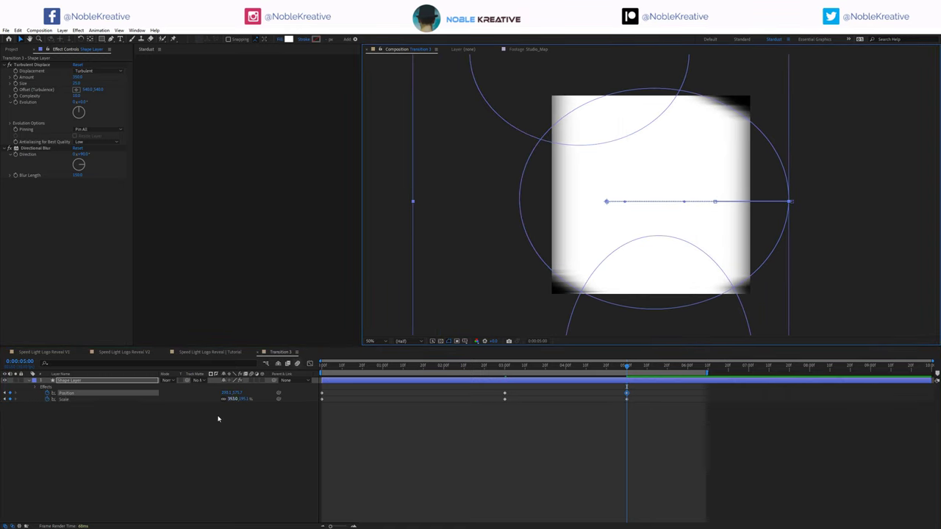
drag(233, 400, 242, 399)
scroll(512, 284, up, 1)
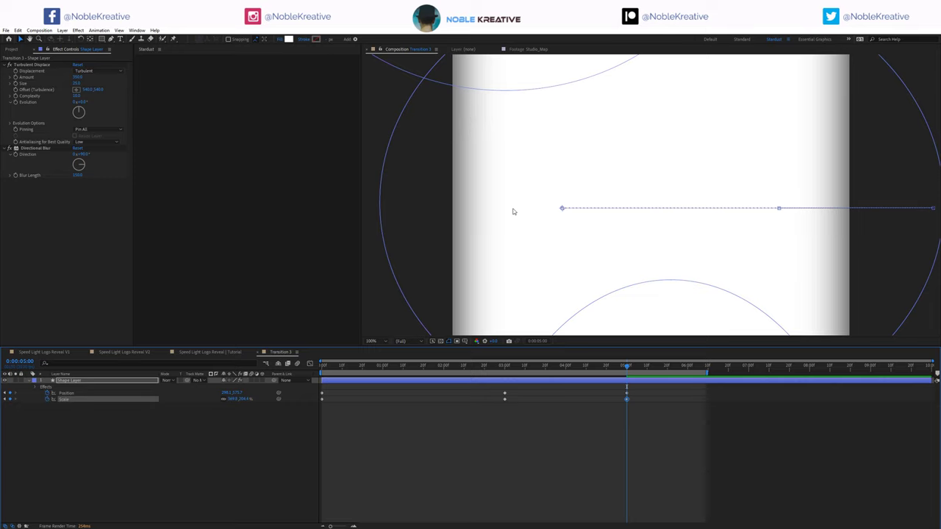
Add a Curves effect to the shape layer and raise the upper part of its Alpha channel curve.
key(ctrl+space)
text(cur)
key(Return)
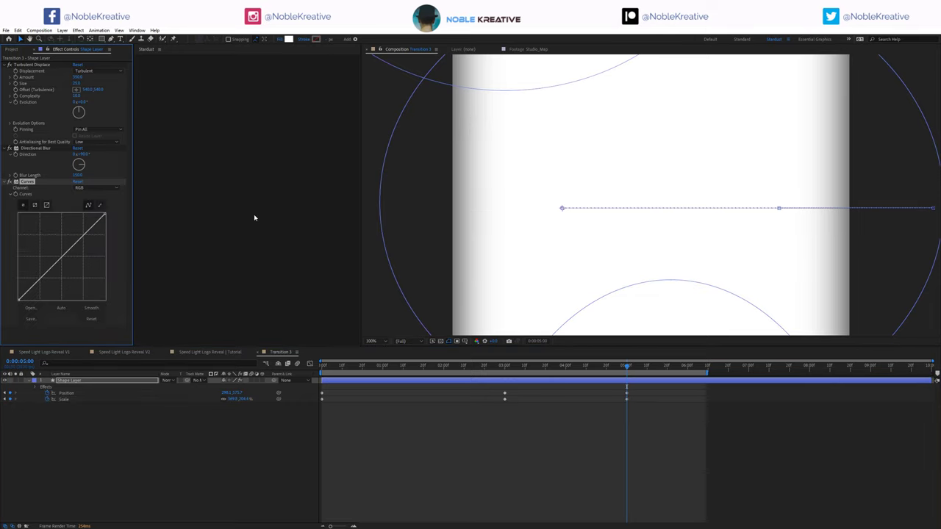
click(95, 188)
click(102, 226)
drag(73, 243, 77, 221)
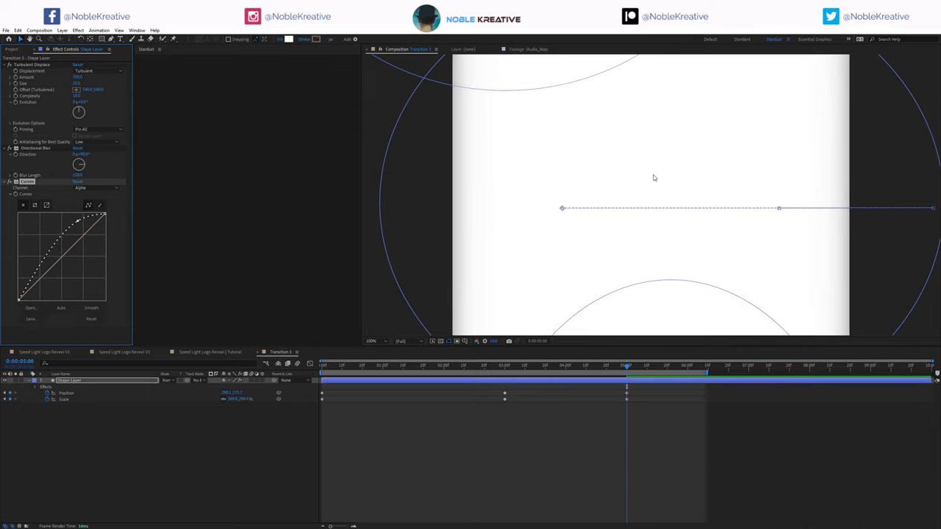
Deselect the layer and preview the transition animation from the start at fitted view size.
key(comma)
drag(467, 369, 314, 371)
click(280, 451)
key(shift+slash)
key(space)
key(space)
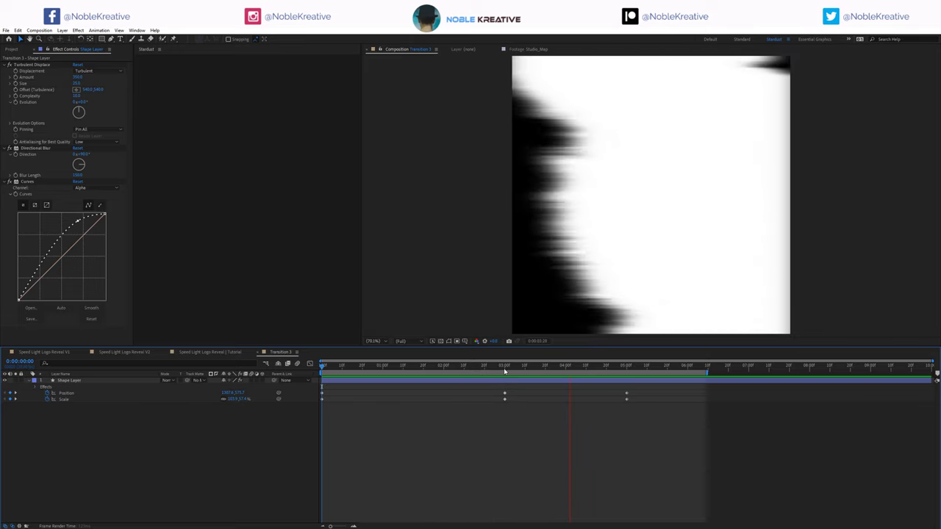
Try moving the last Position and Scale keyframes to about 4 seconds and preview the section from 3 seconds.
click(504, 370)
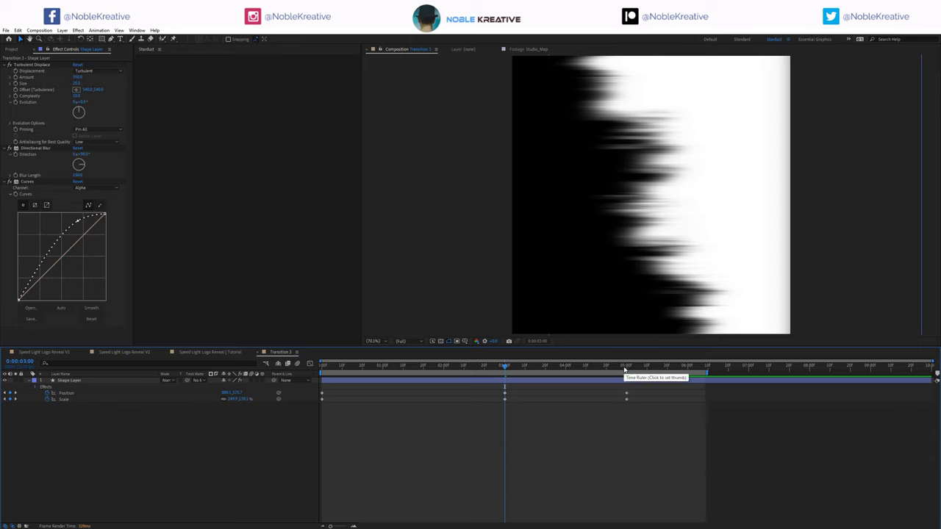
drag(638, 393, 568, 400)
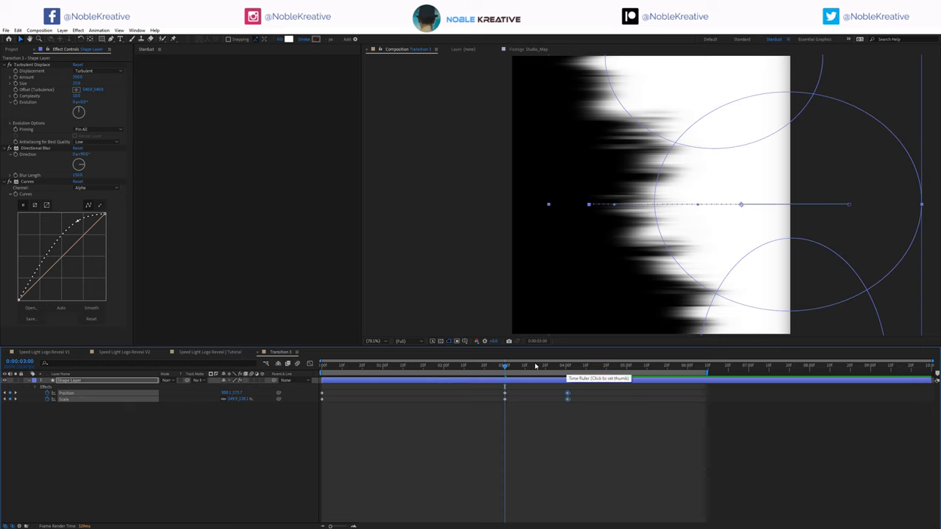
key(space)
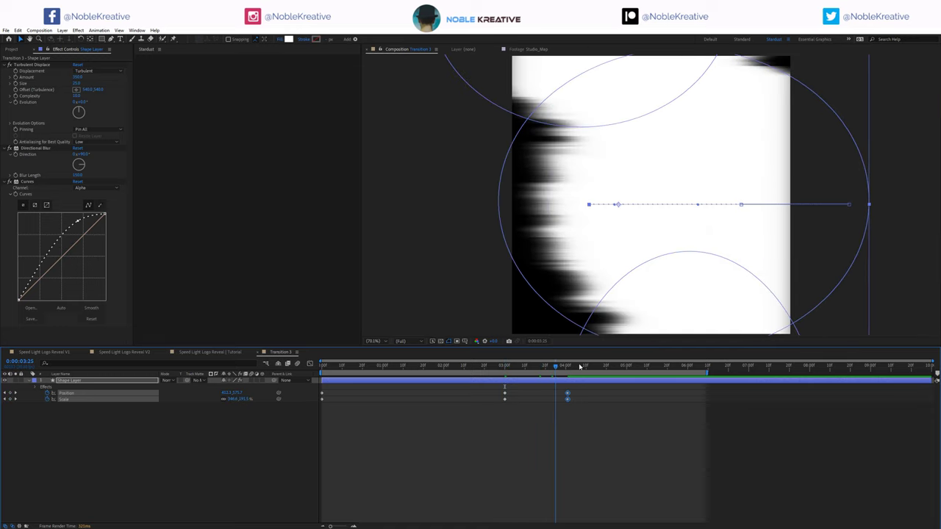
click(514, 375)
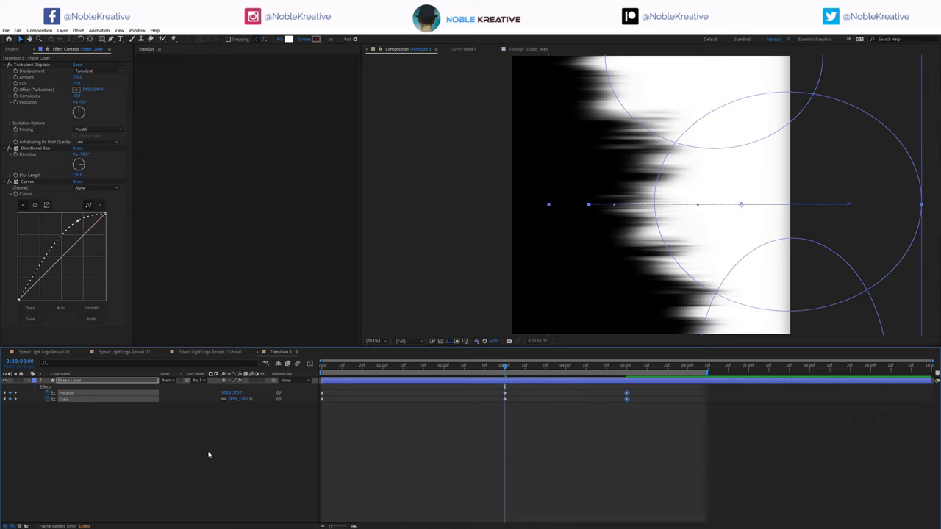
click(208, 454)
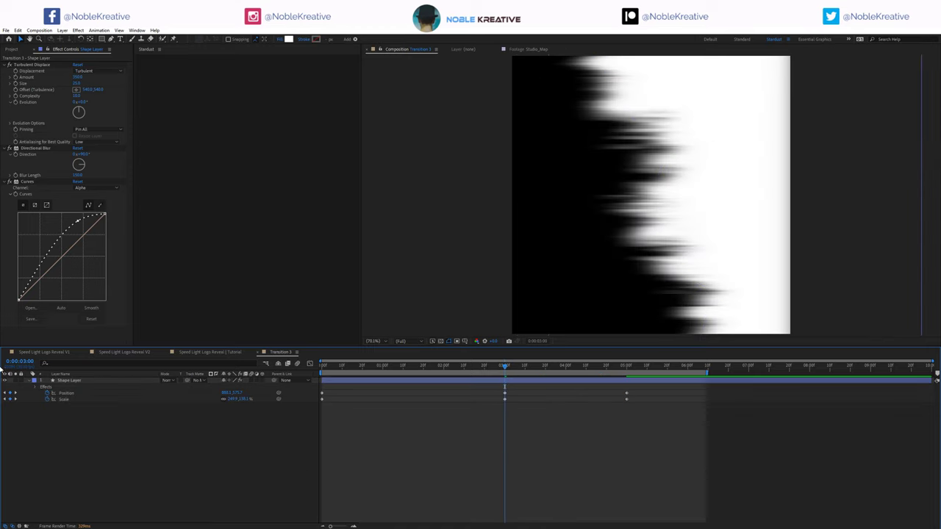
Hide the shape layer and place Transition.mov from the project's Assets folder above it in the timeline.
click(5, 380)
click(11, 49)
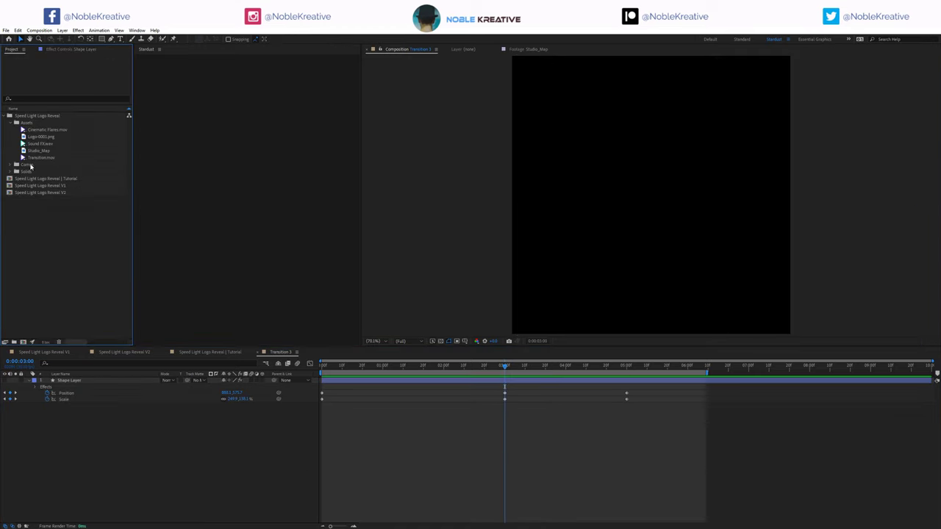
drag(47, 158, 92, 380)
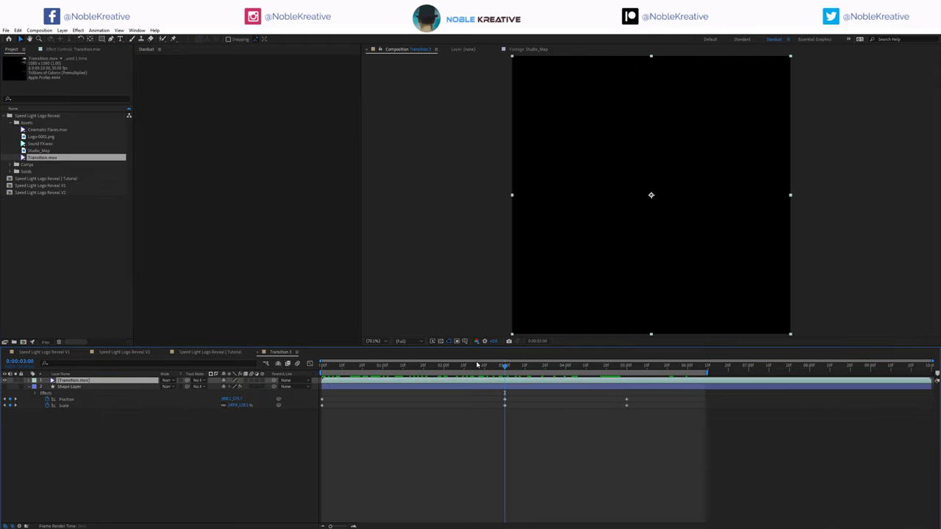
Check Transition.mov's transparency against the transparency grid and examine its wipe between 3 and 4 seconds.
click(440, 341)
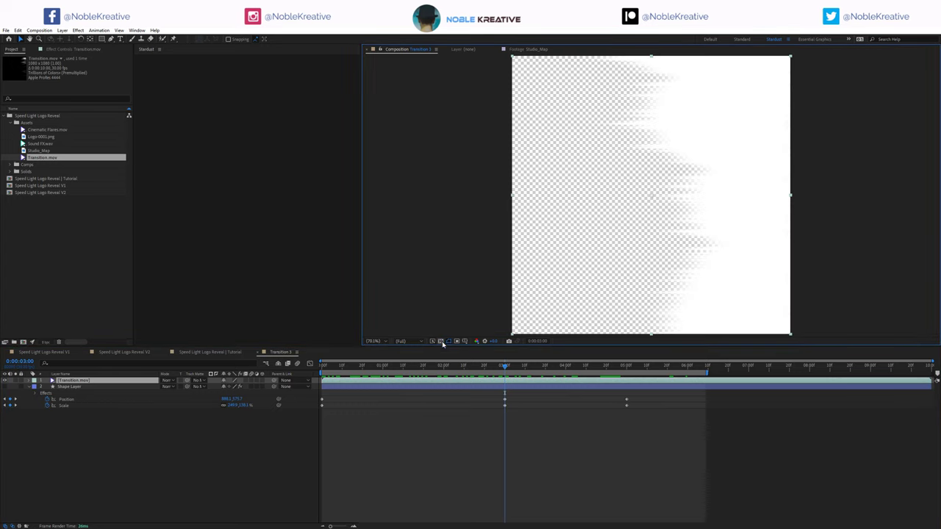
click(442, 342)
mouse_move(524, 367)
mouse_down()
mouse_move(780, 369)
mouse_move(415, 367)
mouse_move(519, 366)
mouse_up()
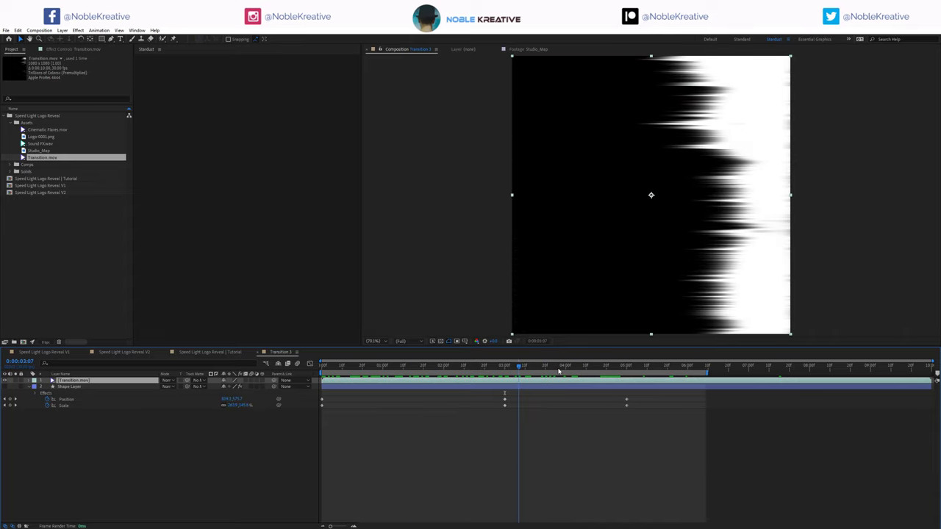
click(558, 370)
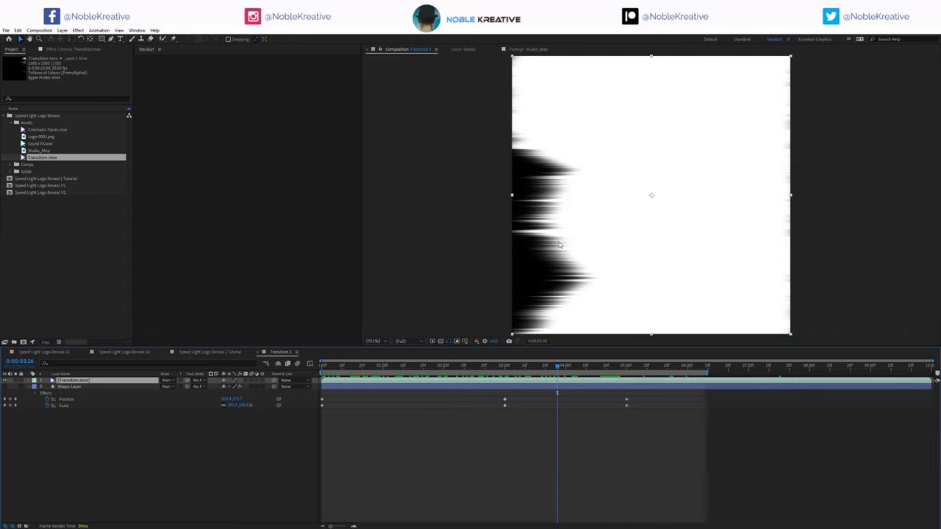
click(154, 468)
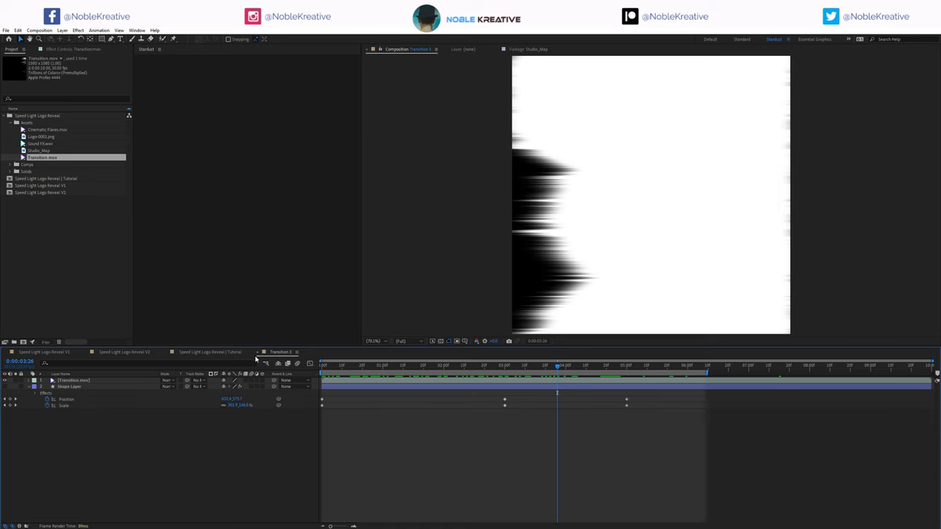
Return to the Speed Light Logo Reveal | Tutorial composition, show the Transition and Logo layers with Stardust hidden, and inspect each in isolation.
click(257, 352)
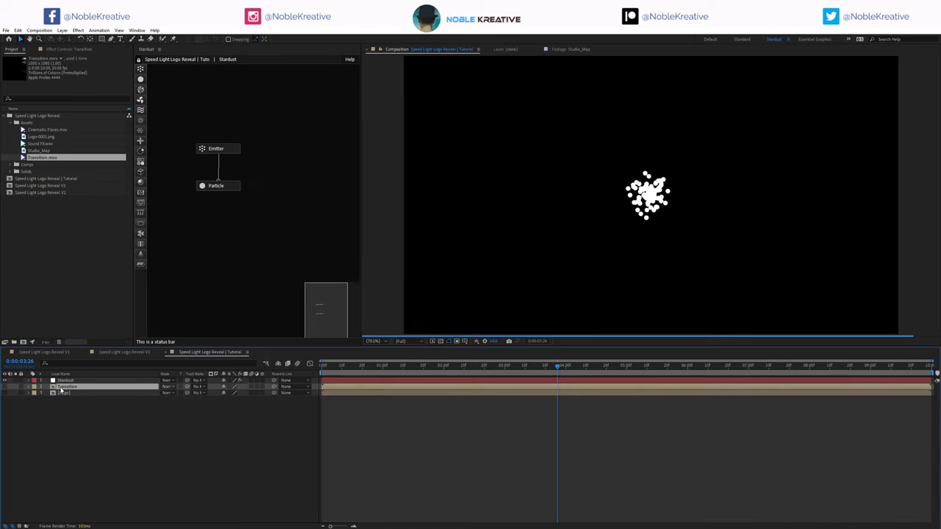
click(4, 387)
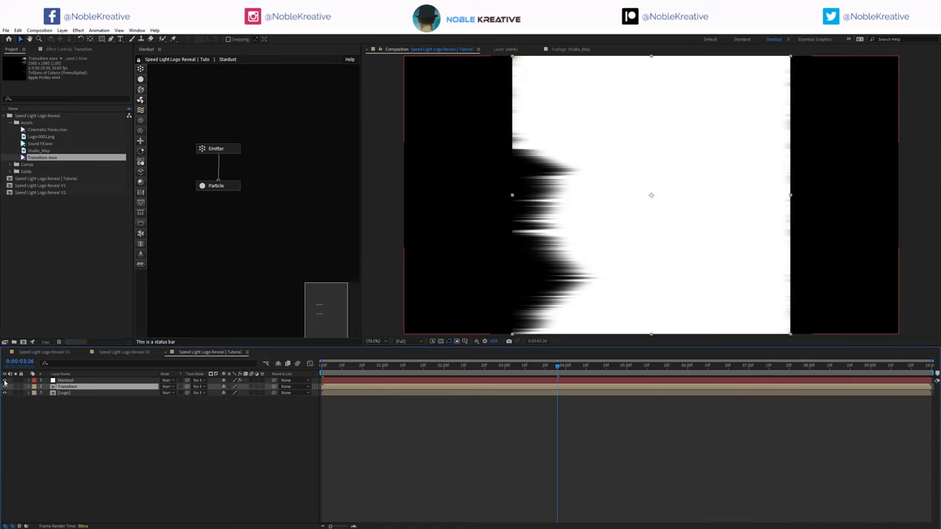
click(4, 381)
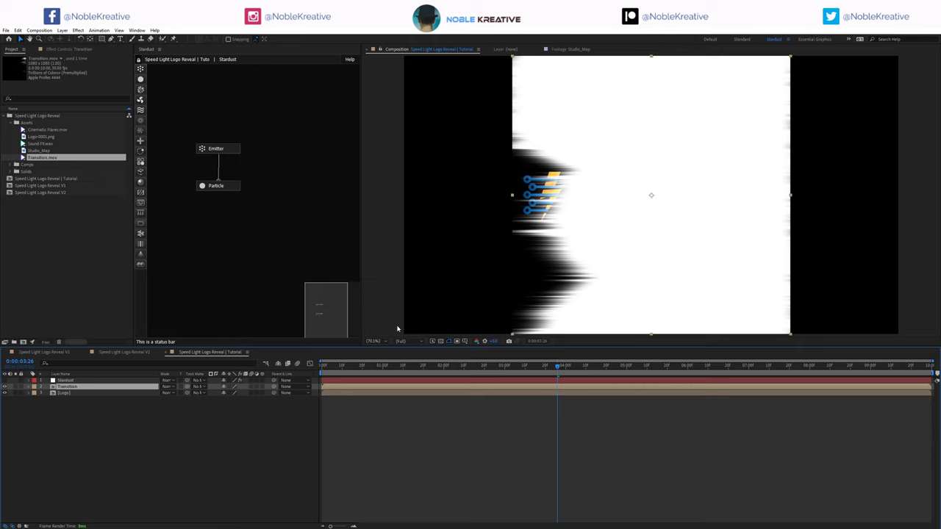
click(16, 388)
click(15, 387)
click(16, 394)
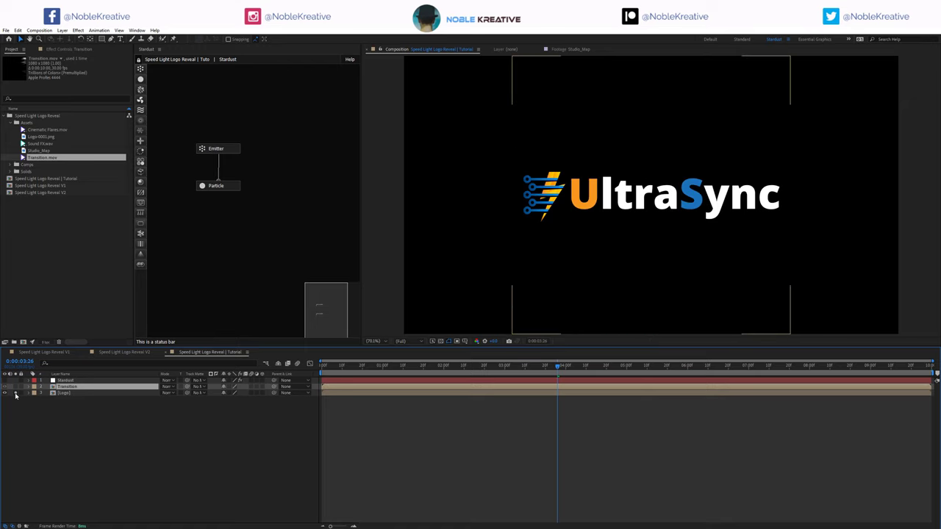
click(15, 393)
Use the Transition layer as the Logo layer's track matte and shift Transition about 10 frames later in the timeline.
click(88, 394)
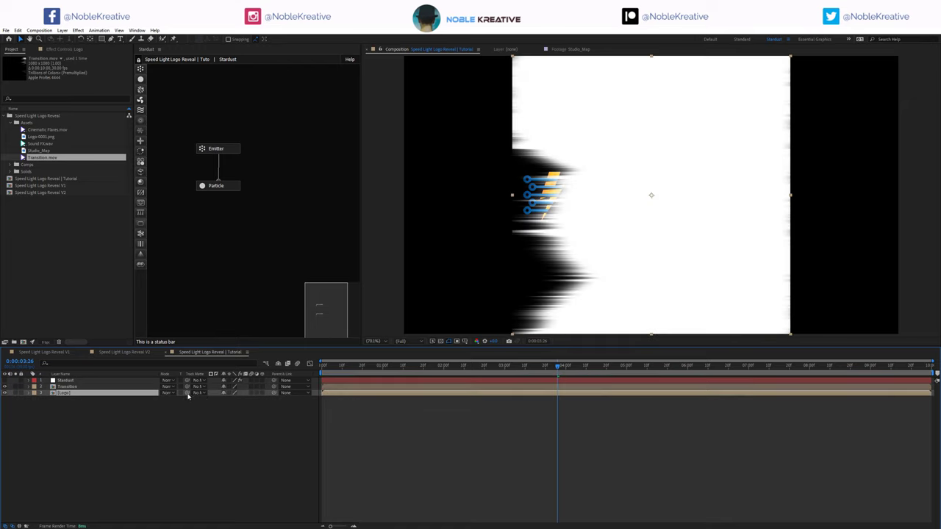
drag(187, 395, 97, 388)
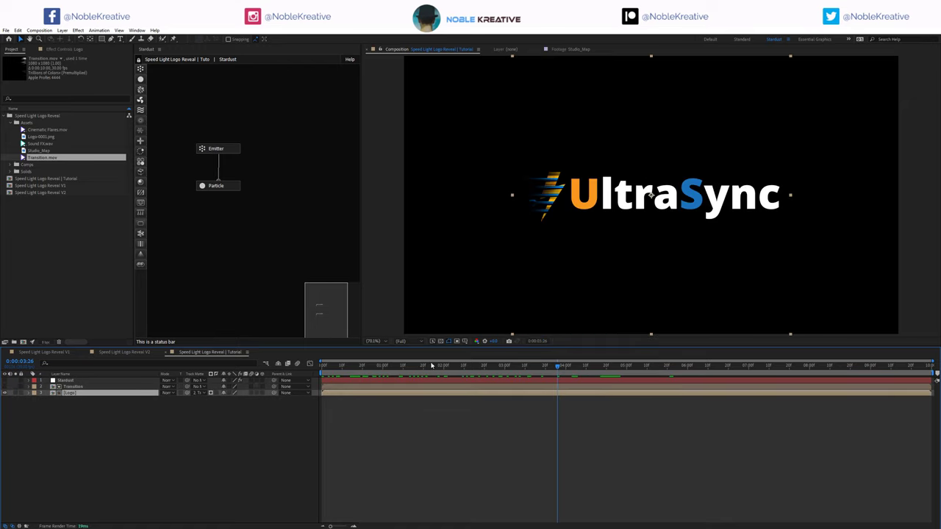
drag(422, 365, 577, 366)
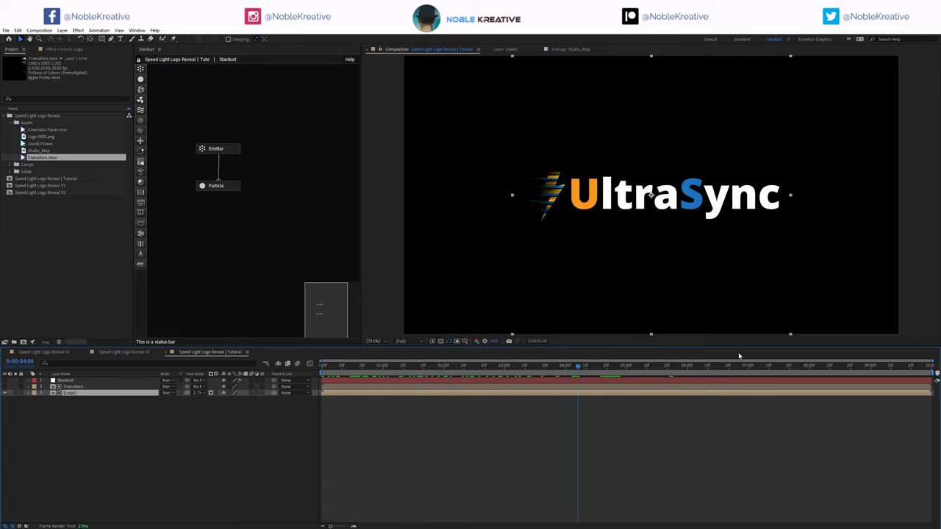
drag(739, 365, 444, 372)
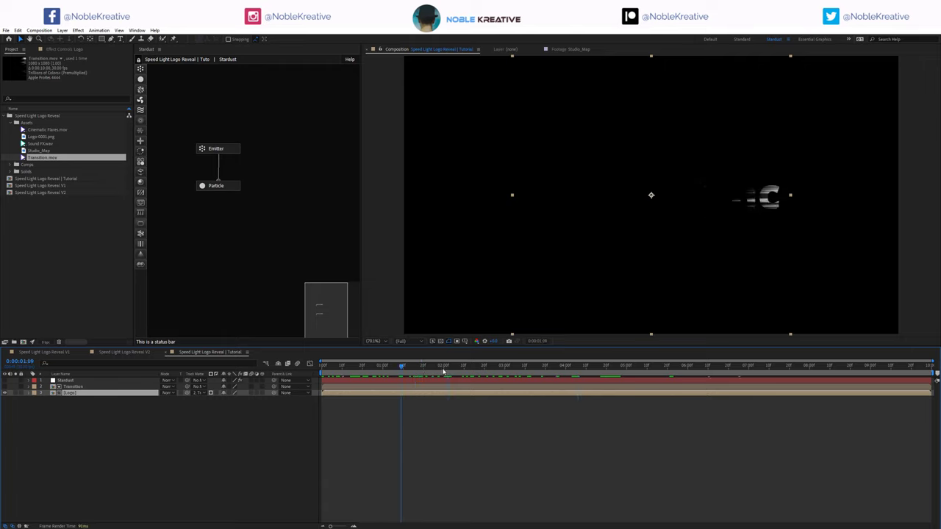
click(444, 368)
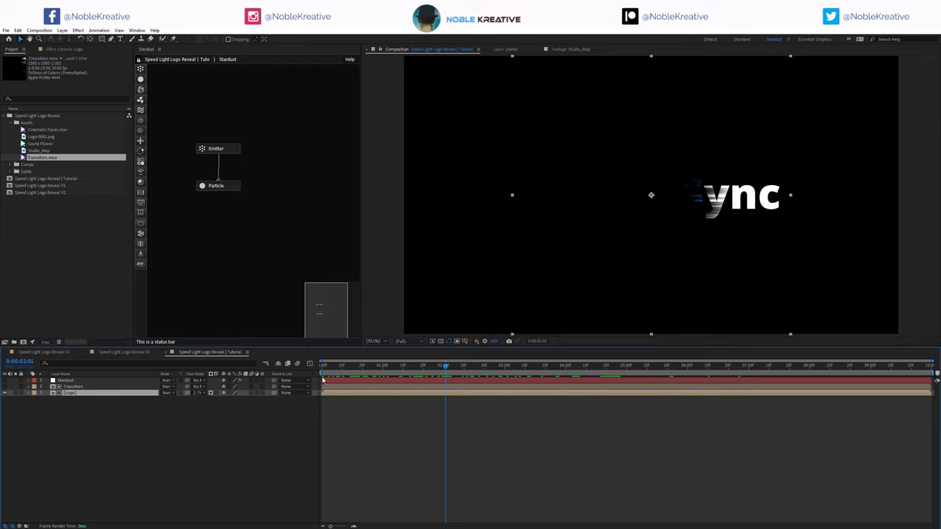
drag(341, 388, 394, 368)
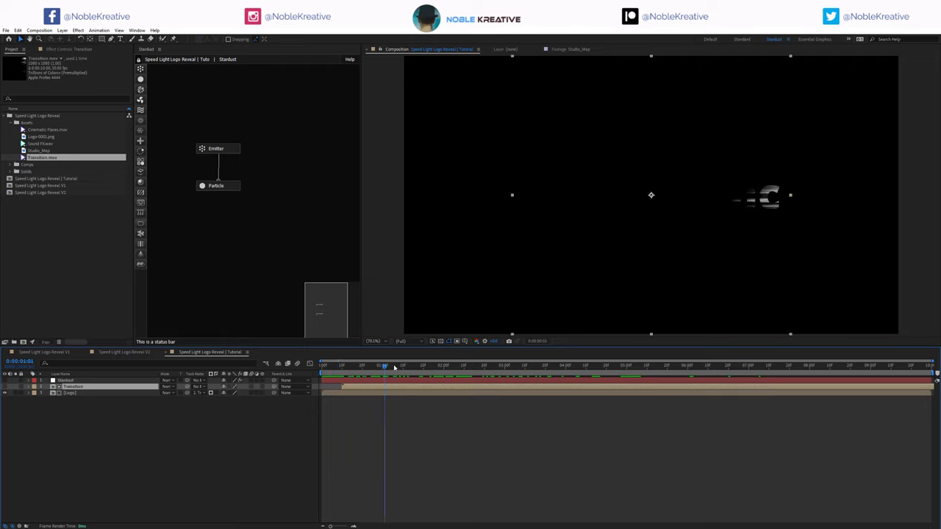
Pre-compose the Transition and Logo layers together as "Logo Transition".
shift+click(103, 395)
key(ctrl+shift+c)
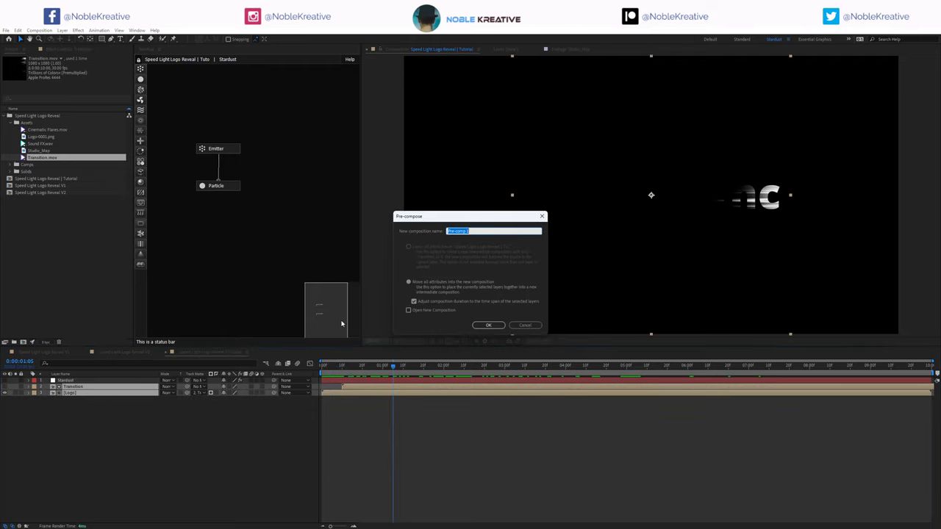
text(Logo Transition)
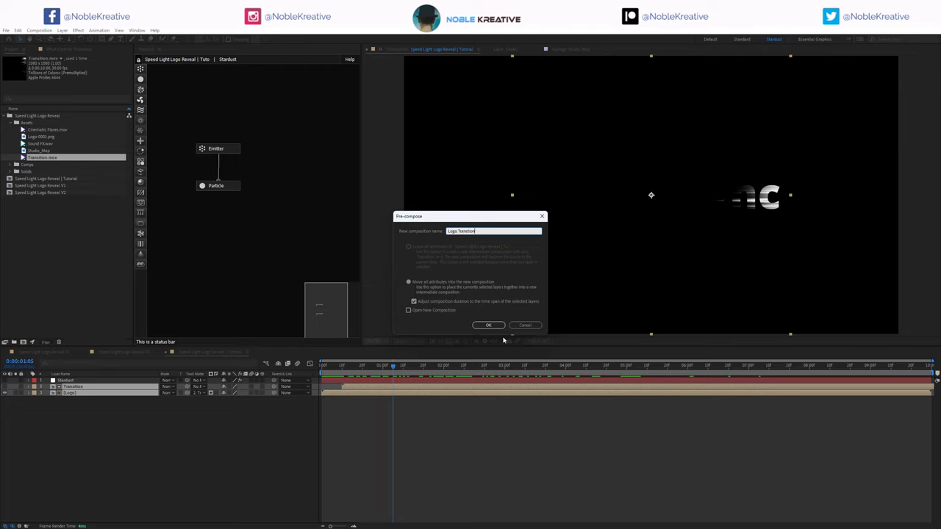
click(488, 325)
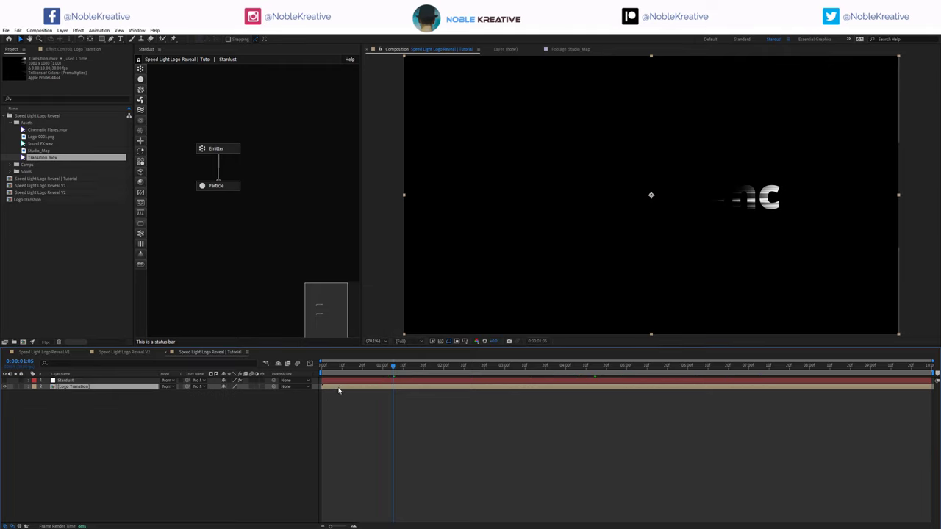
Duplicate the Logo Transition layer and pre-compose both copies as "Logo Emitter".
key(ctrl+d)
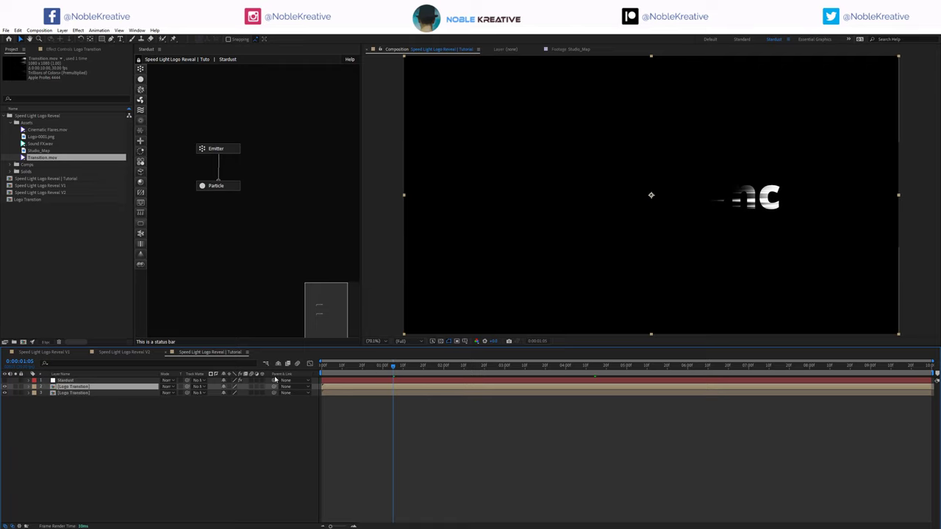
shift+click(119, 394)
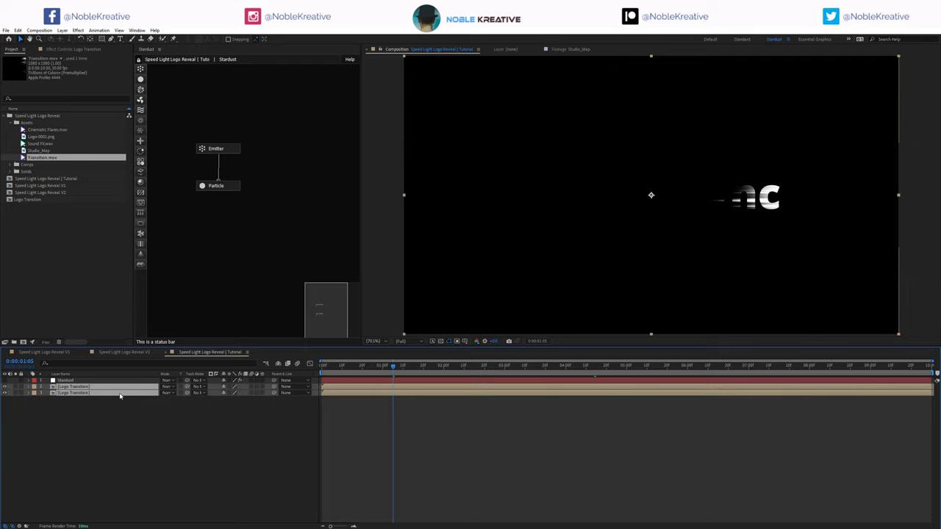
key(ctrl+shift+c)
text(Logo Emitter)
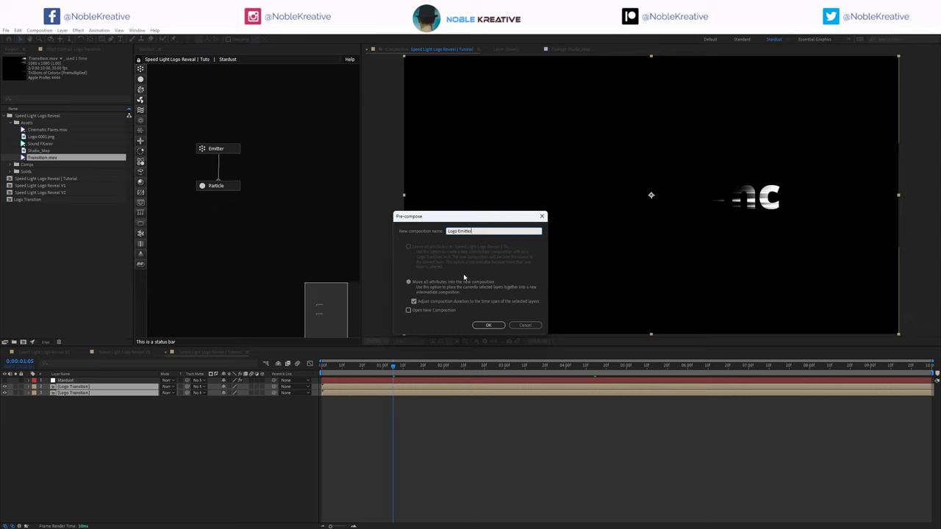
key(Return)
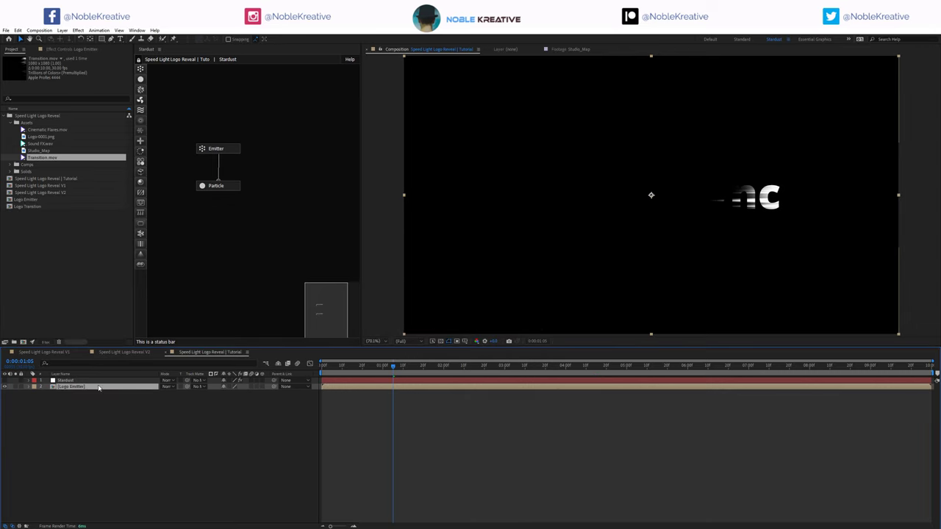
Inside the Logo Emitter composition, use the upper Logo Transition layer as an inverted track matte for the lower copy.
double_click(99, 388)
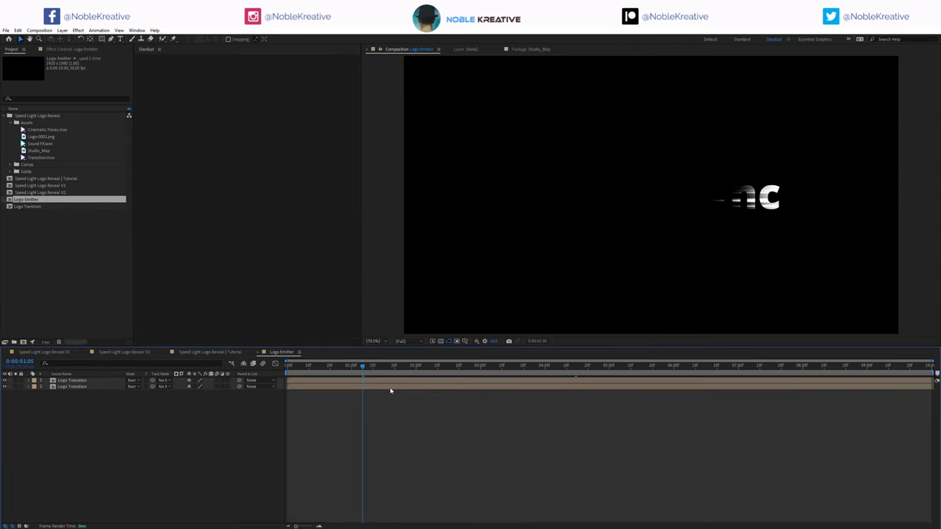
drag(450, 368, 525, 367)
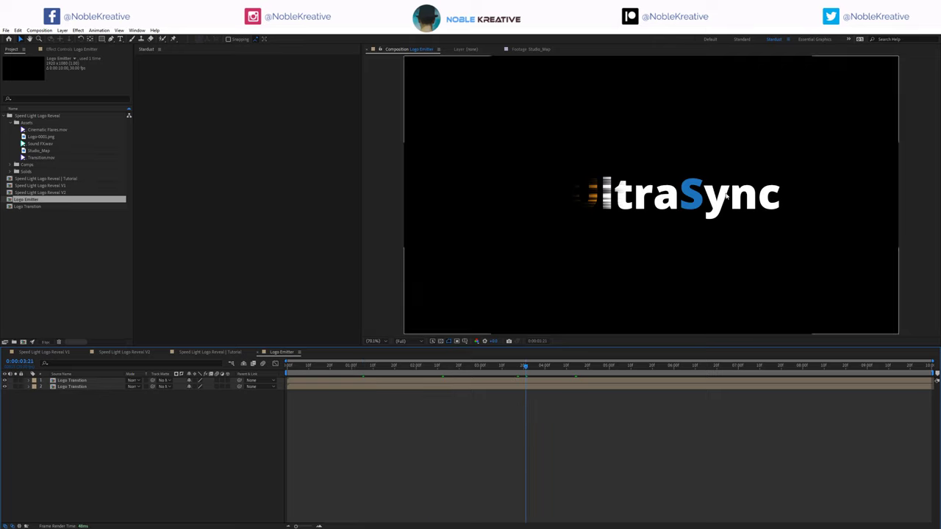
drag(153, 386, 84, 382)
click(182, 387)
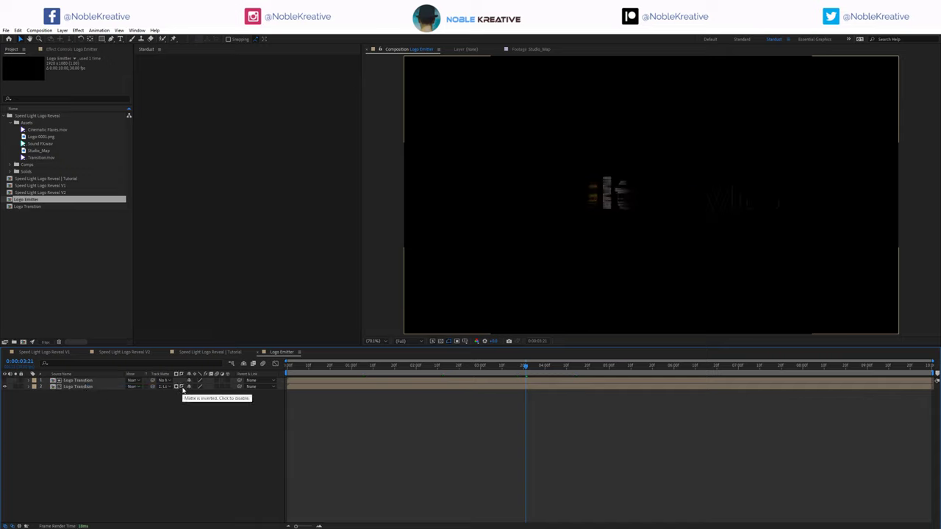
Shift the lower Logo Transition layer about 20 frames earlier to widen the revealed band, and check the sweep.
drag(531, 366, 395, 366)
drag(570, 387, 536, 388)
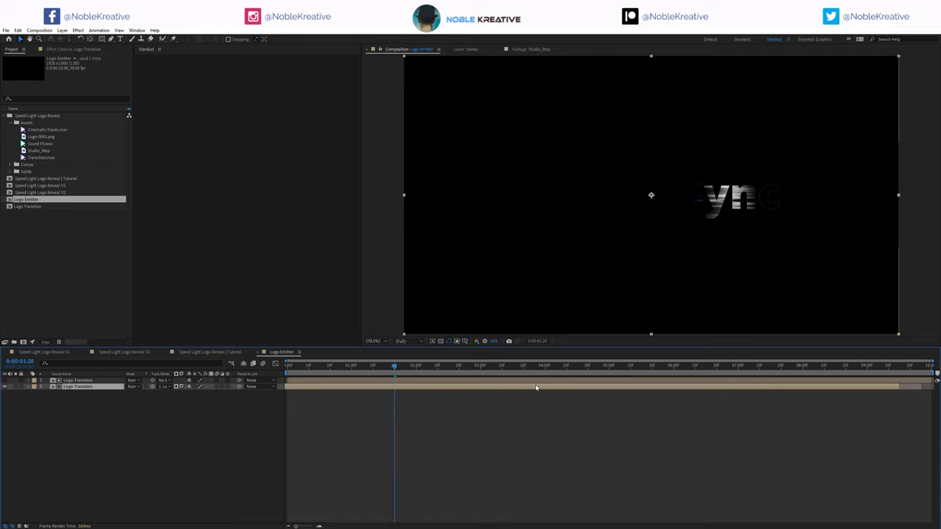
drag(710, 388, 637, 375)
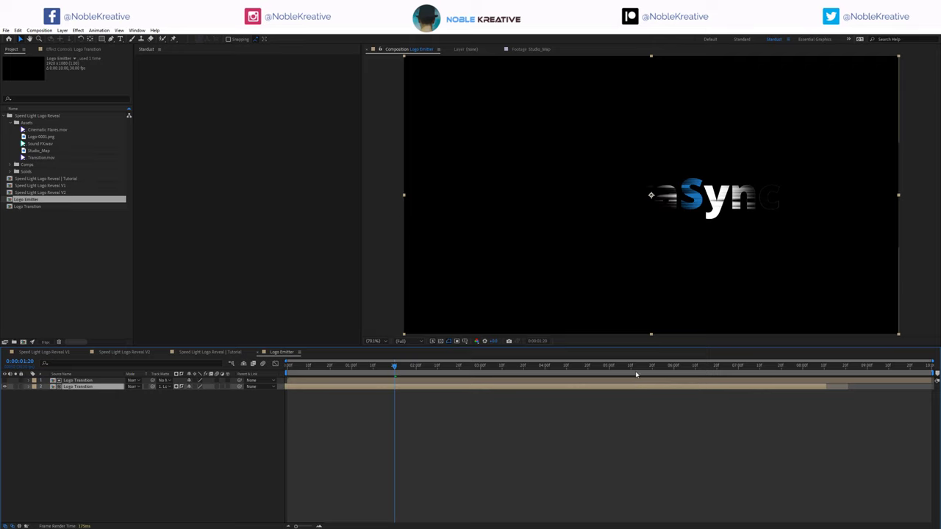
drag(520, 392, 586, 390)
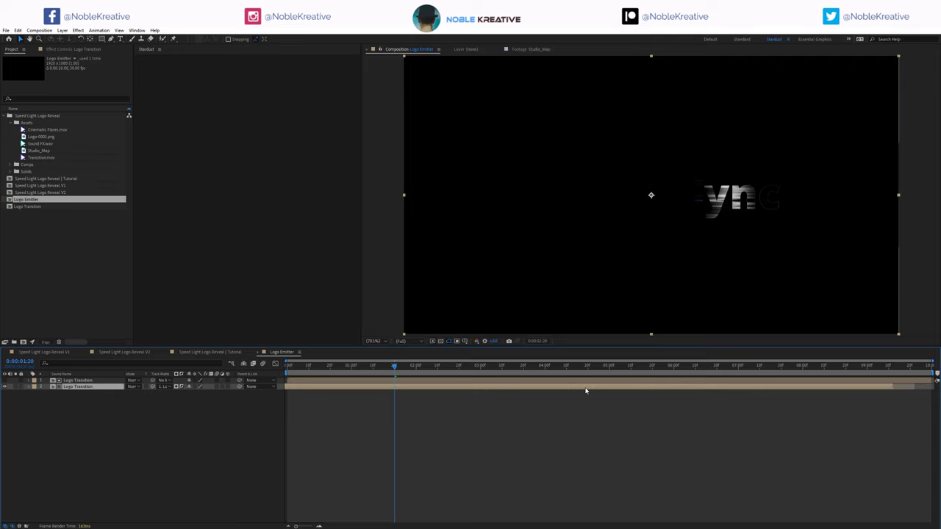
drag(459, 365, 532, 366)
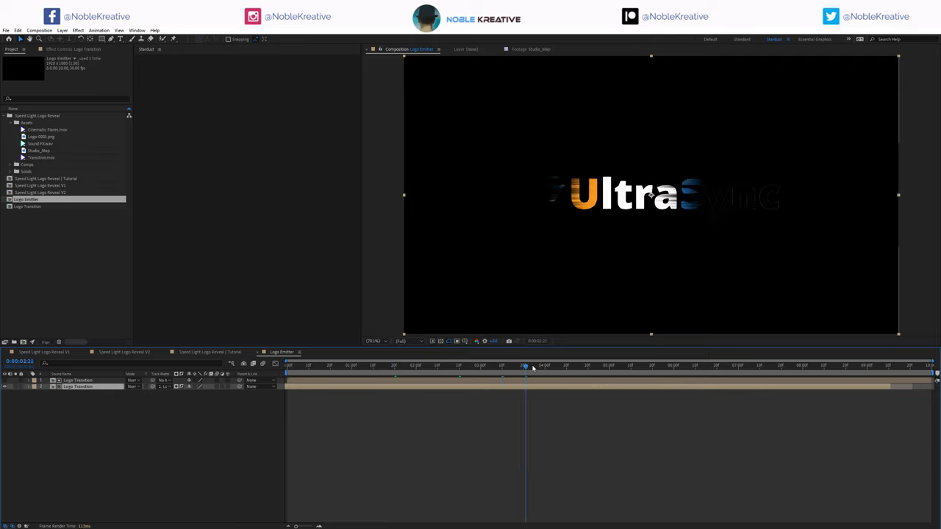
Add Matte Choker to the lower Logo Transition layer, set Geometric Softness 1 to 1, and check the cleaned edges over time.
scroll(725, 184, up, 2)
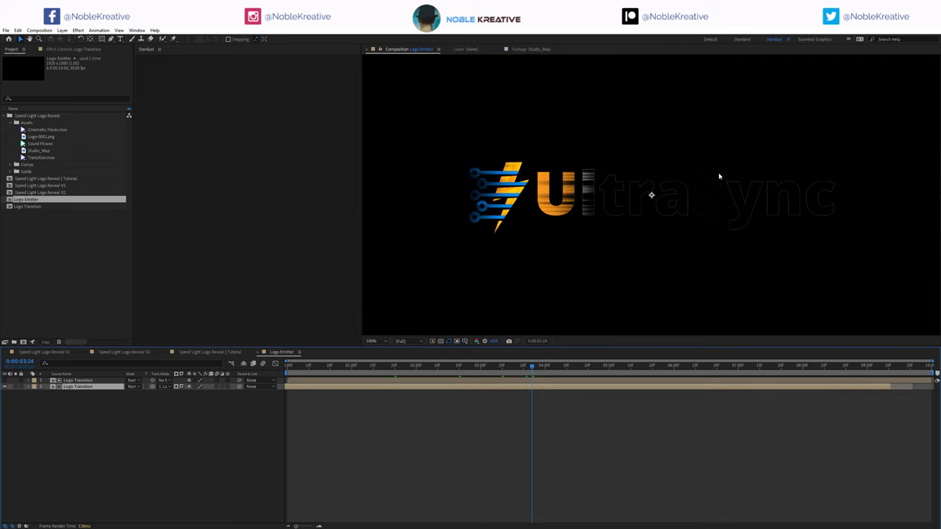
scroll(591, 180, down, 1)
key(ctrl+space)
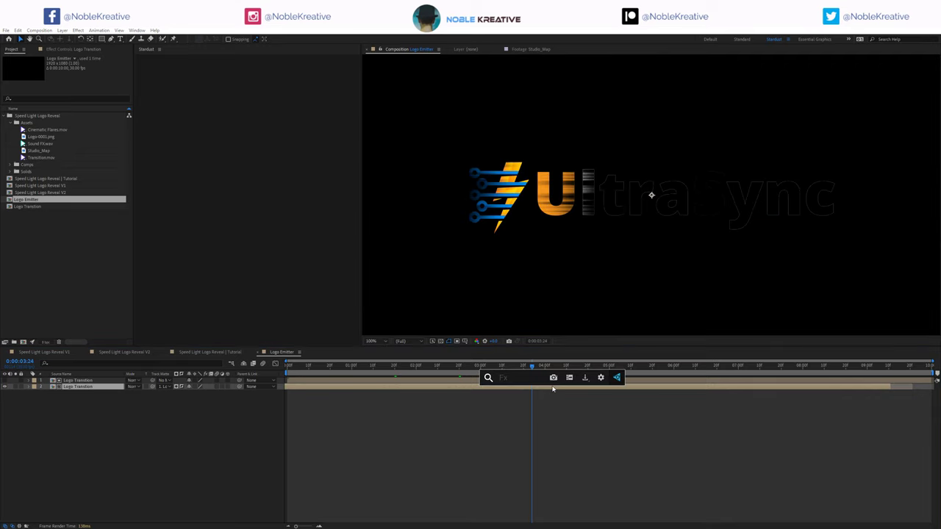
text(matte)
key(Return)
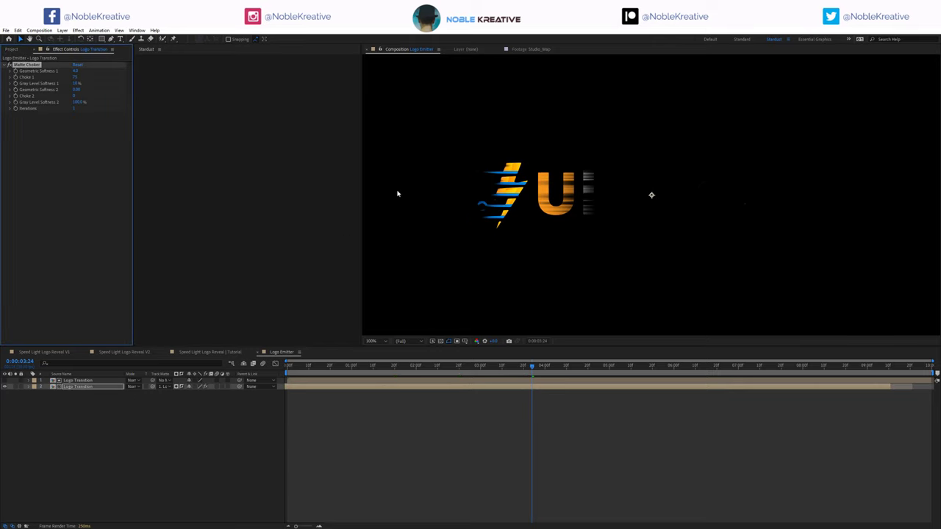
click(75, 70)
text(1)
key(Return)
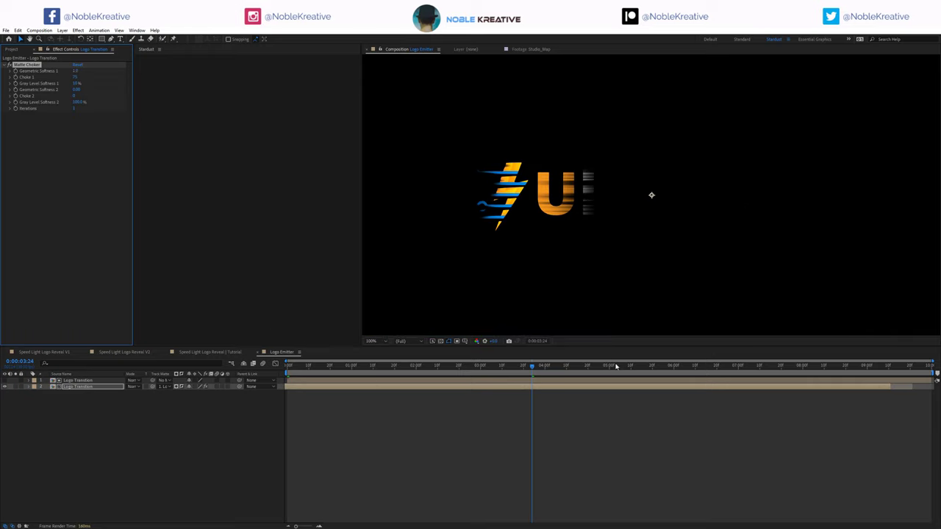
drag(615, 365, 498, 370)
scroll(569, 214, down, 1)
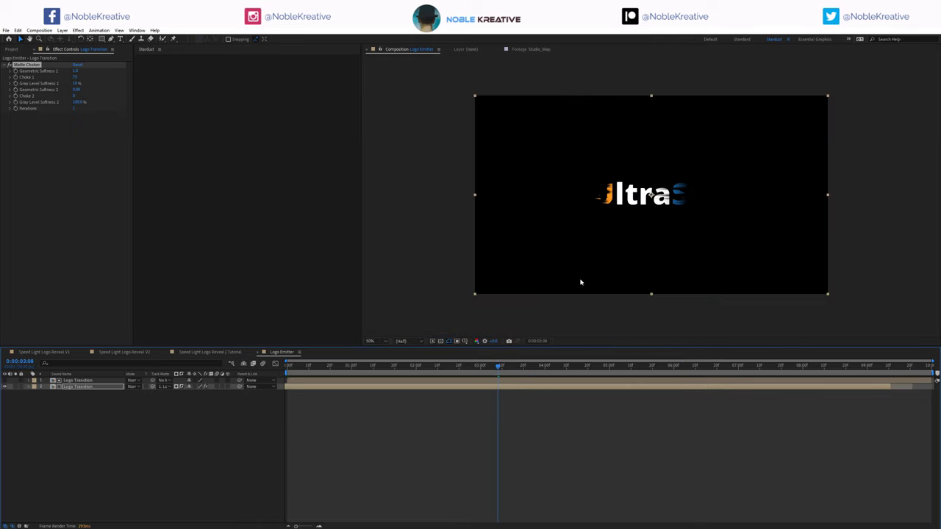
Return to the Speed Light Logo Reveal | Tutorial composition, hide the Logo Emitter layer, and select the Stardust layer.
click(258, 354)
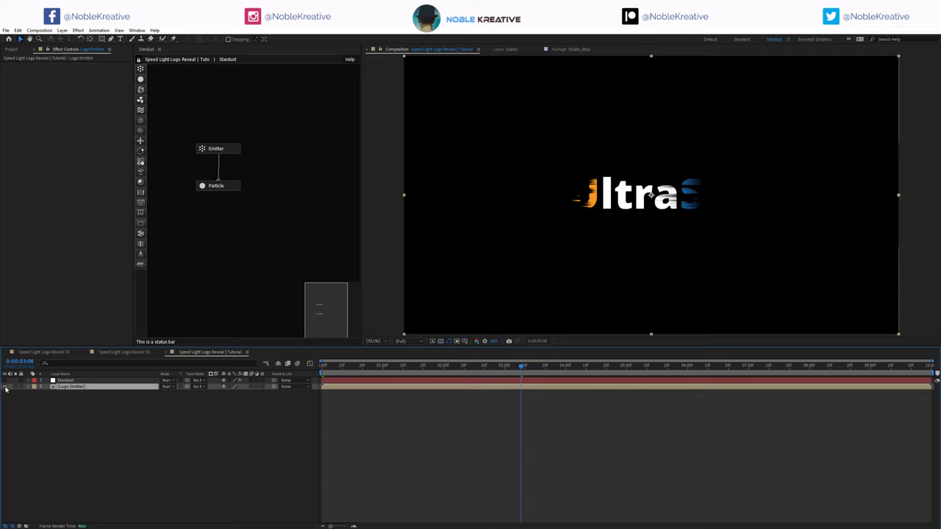
click(5, 388)
click(75, 381)
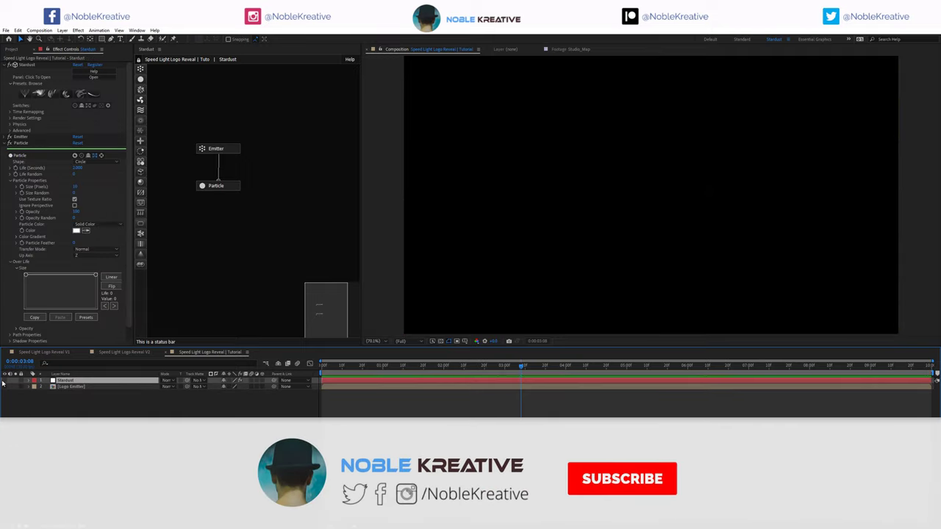
Set the Stardust Emitter's Type to Layer and use the Logo Emitter layer as its source.
click(67, 399)
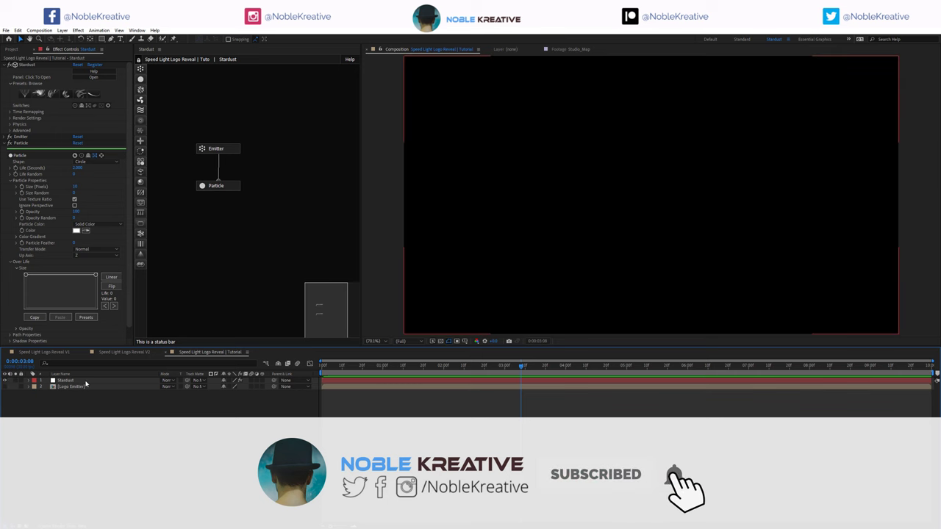
click(211, 149)
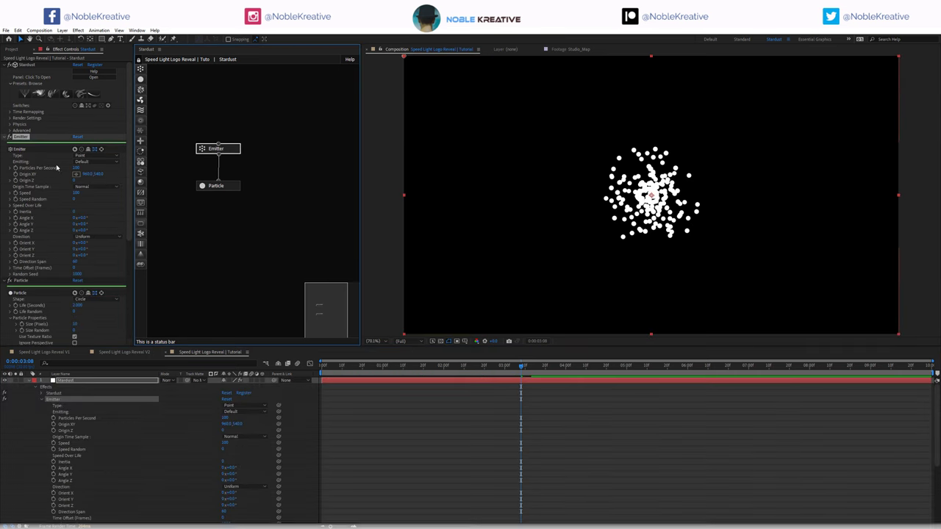
click(88, 156)
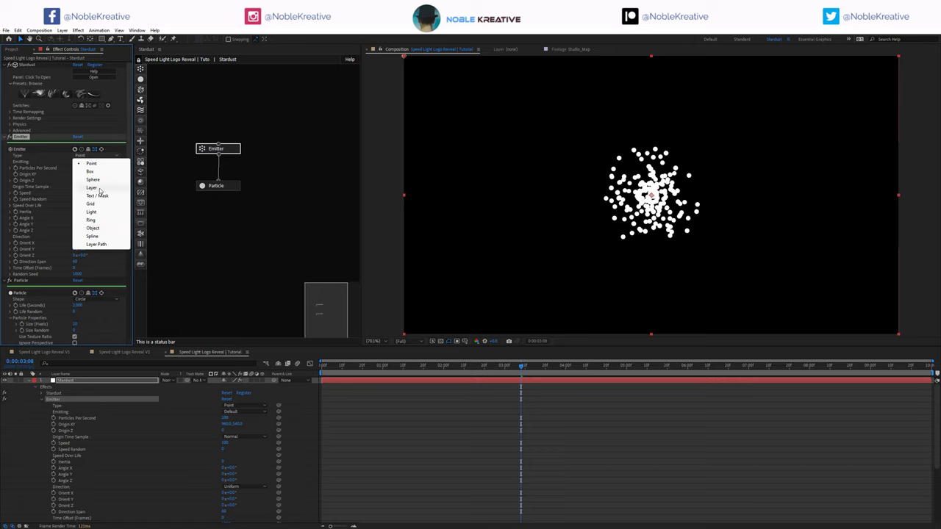
click(100, 189)
scroll(48, 223, down, 2)
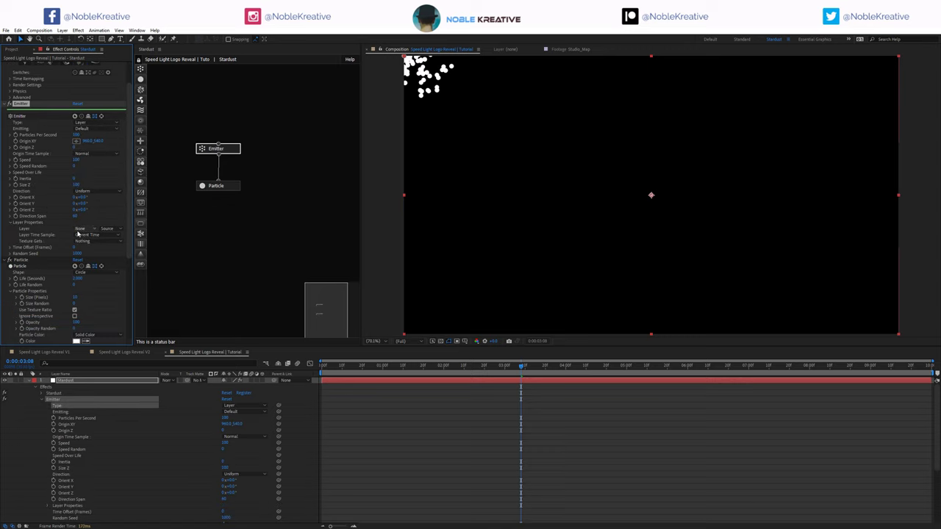
click(81, 230)
click(44, 206)
Set the Emitter's Speed to 0 and raise Particles Per Second to about 47000.
scroll(44, 206, up, 1)
click(77, 177)
text(0)
key(Return)
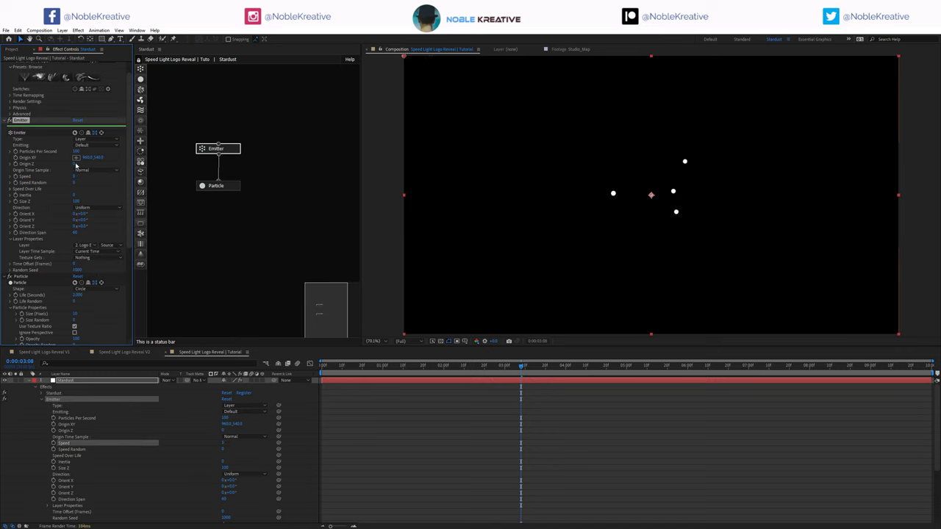
drag(76, 151, 268, 161)
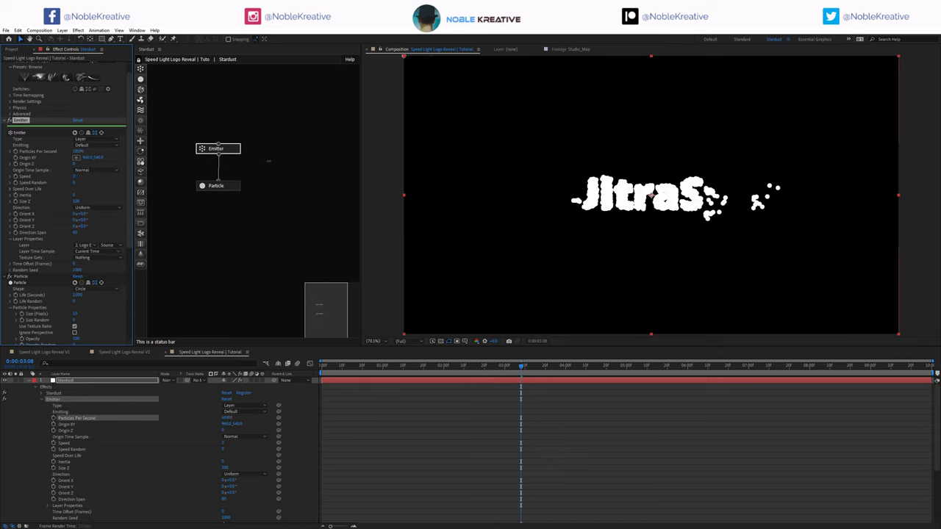
Set the Particle node's Size to 5 pixels and Size Random to 100.
click(228, 187)
scroll(44, 309, down, 2)
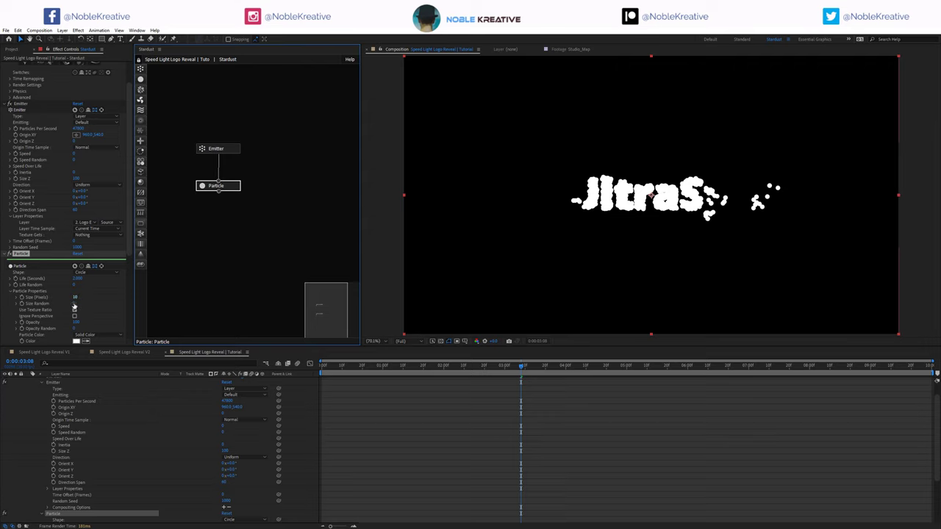
click(74, 297)
text(5)
key(Return)
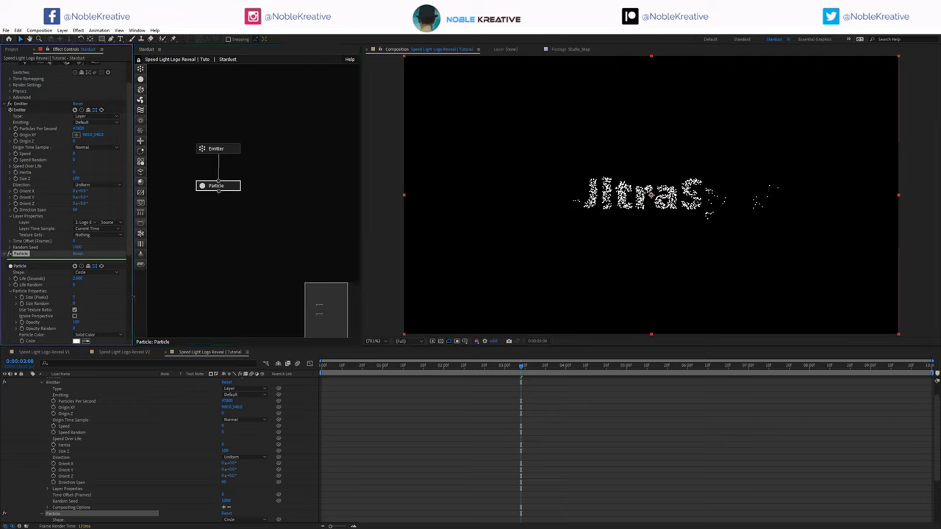
drag(74, 304, 133, 297)
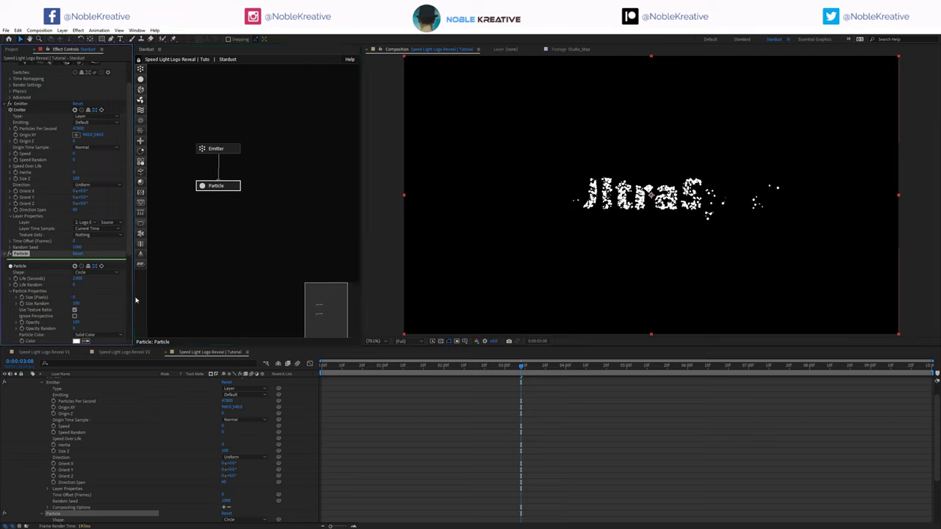
Set the particles' Opacity to 50 and Opacity Random to 100, and check the particle sweep at several points in time.
click(77, 322)
text(10)
key(Return)
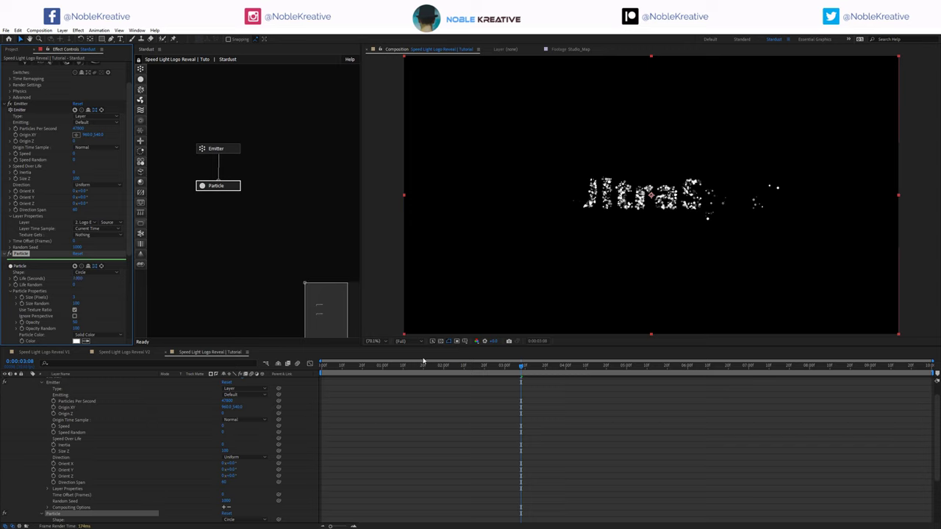
drag(342, 366, 493, 364)
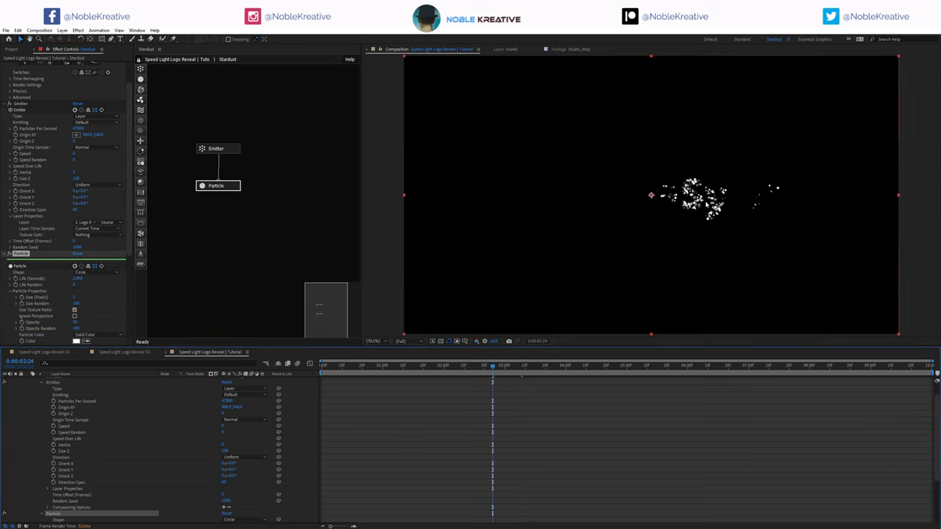
click(592, 366)
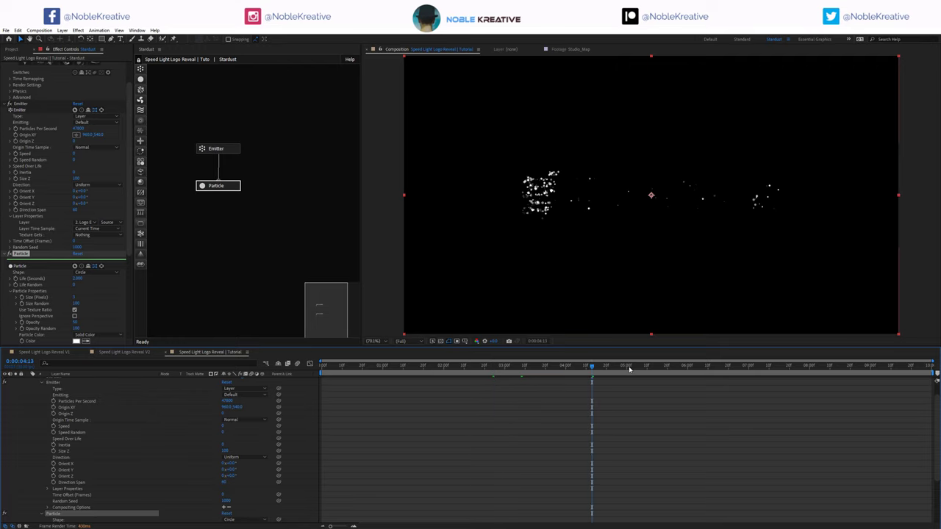
click(629, 367)
click(598, 368)
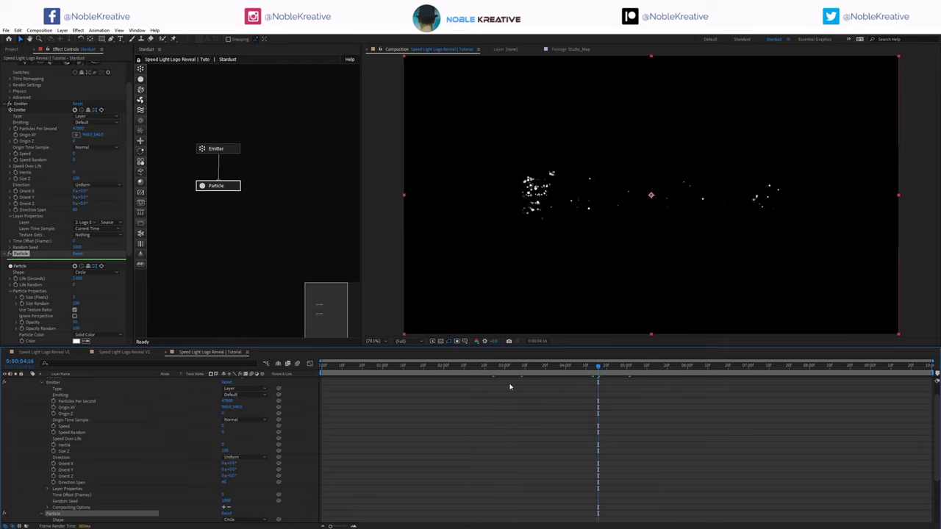
Inside the Logo Emitter composition, increase the Matte Choker's Geometric Softness 1 slightly on the lower Logo Transition layer.
scroll(77, 425, up, 1)
click(28, 381)
double_click(71, 388)
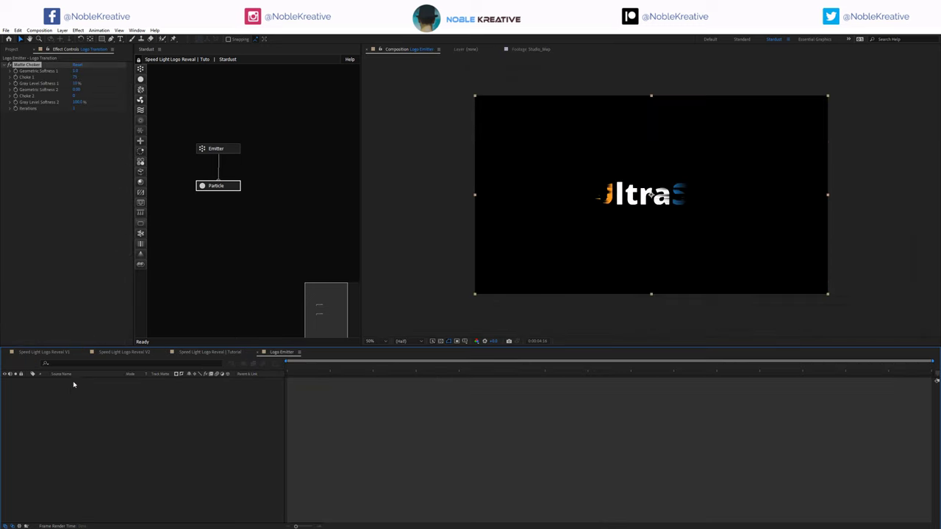
click(73, 381)
click(74, 388)
drag(78, 72, 92, 72)
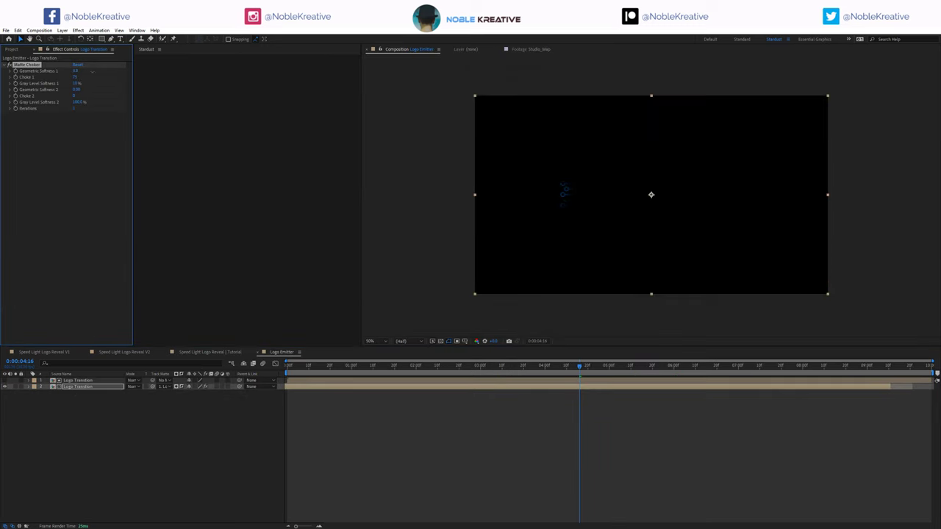
Return to the Speed Light Logo Reveal | Tutorial composition and end its work area at 6 seconds.
click(211, 353)
drag(571, 369, 394, 370)
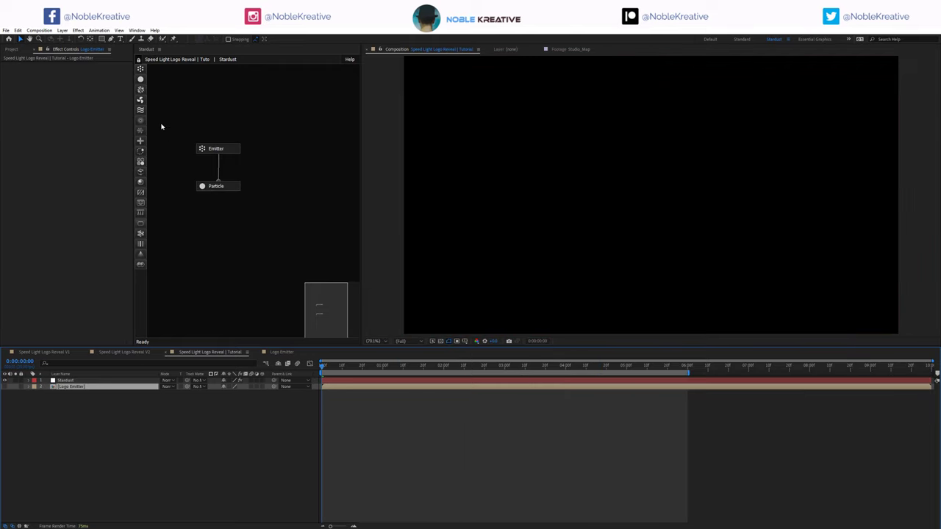
Add a Force node to the Stardust graph and set its Wind X to -250 and Wind Y to -10.
drag(141, 100, 224, 232)
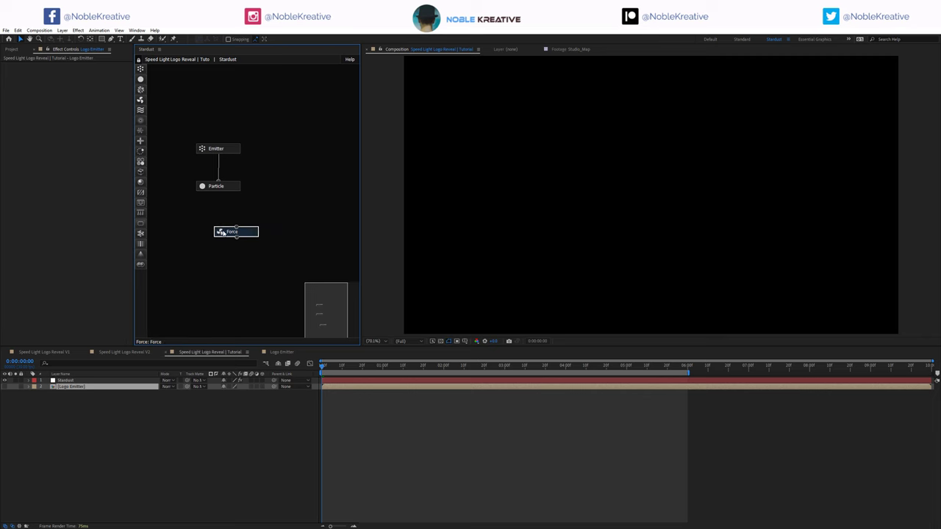
click(497, 367)
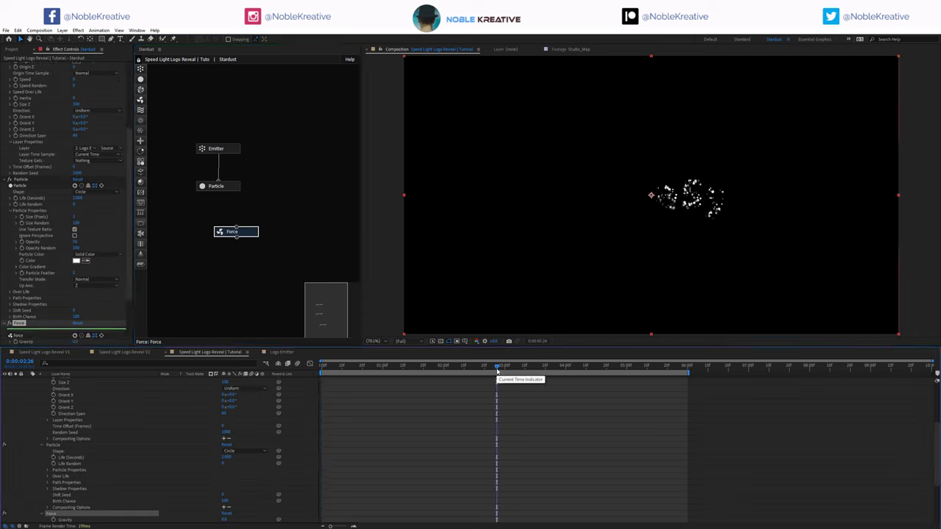
scroll(52, 300, down, 5)
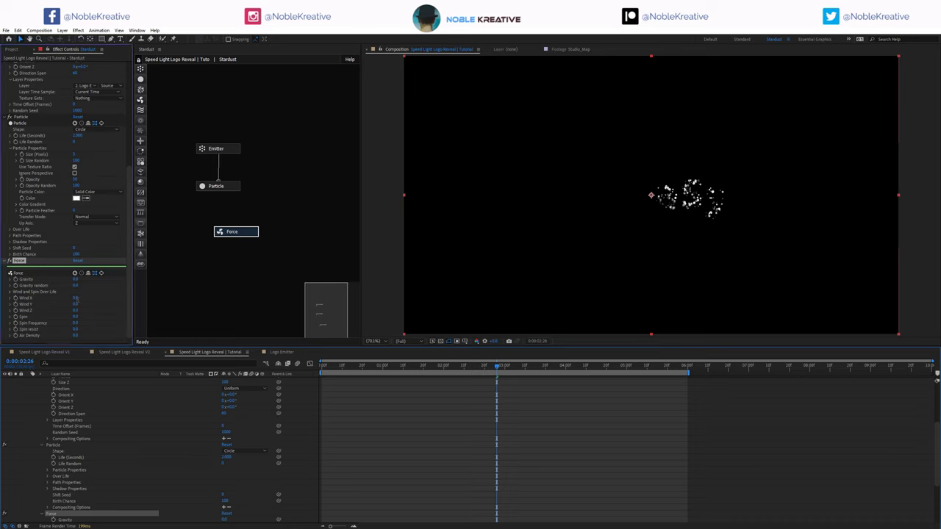
click(75, 298)
text(-250)
key(Return)
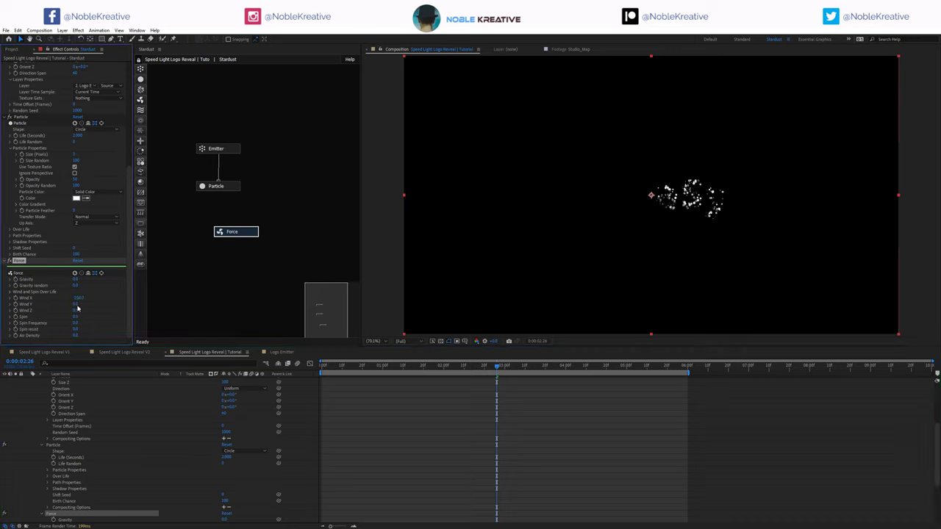
click(77, 305)
text(-10)
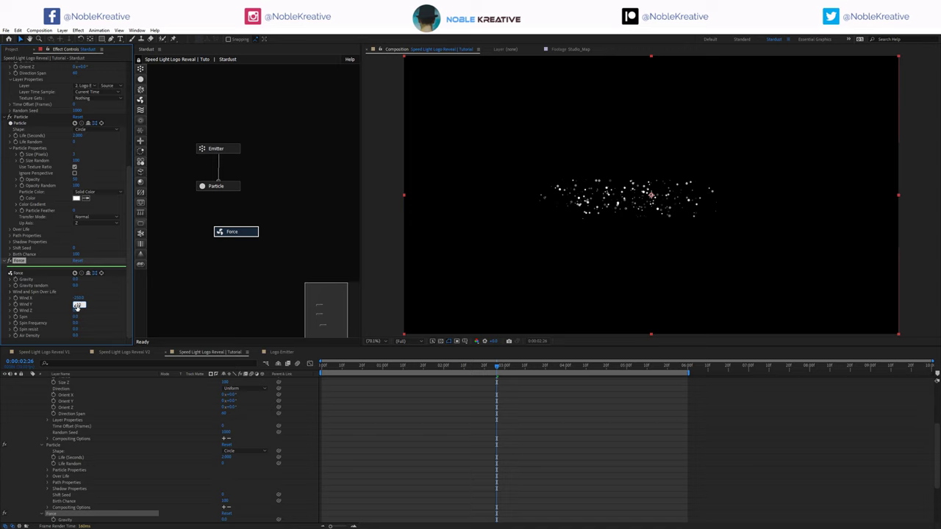
key(Return)
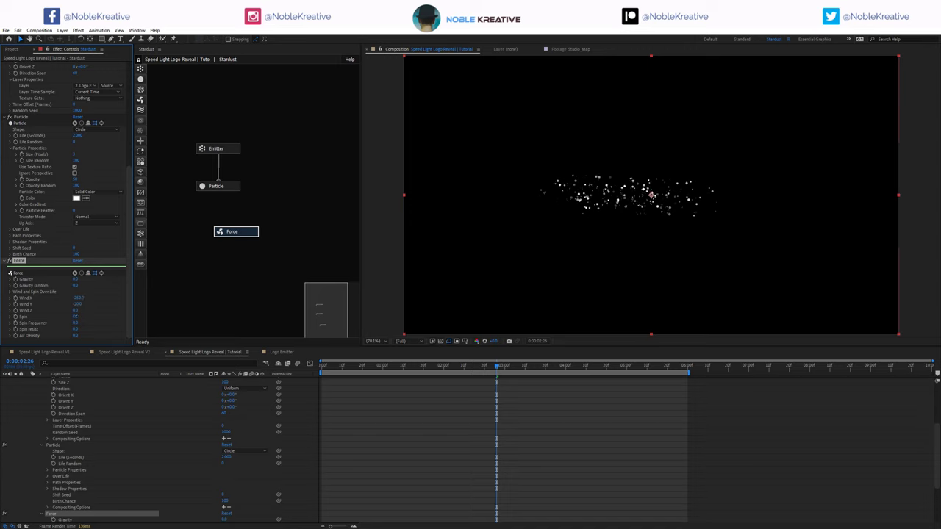
Set the Force node's Spin to 50 and Spin Frequency to 10.
click(77, 316)
text(50)
key(Return)
click(76, 324)
text(10)
key(Return)
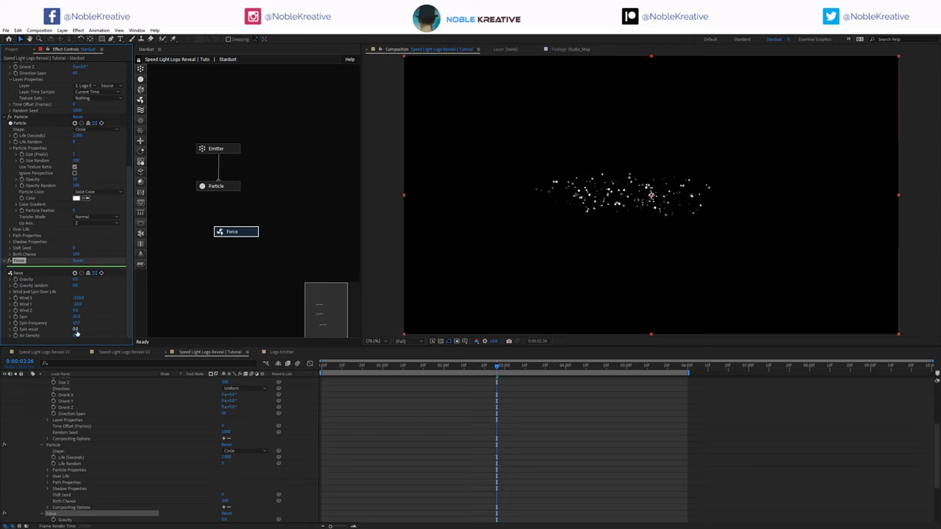
Set the Force node's Spin Resist to 2.5 and Air Density to 10.
click(77, 331)
text(2.5)
key(Return)
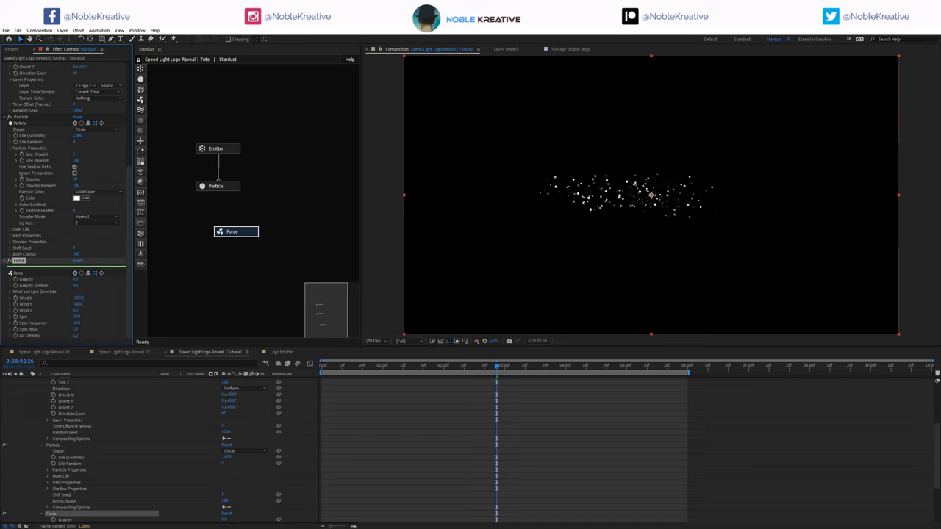
click(77, 336)
text(10)
key(Return)
key(Return)
Set the Particle's Size Random to 50 and shape its size-over-life curve to stay full until about mid-life, tapering to zero.
click(218, 186)
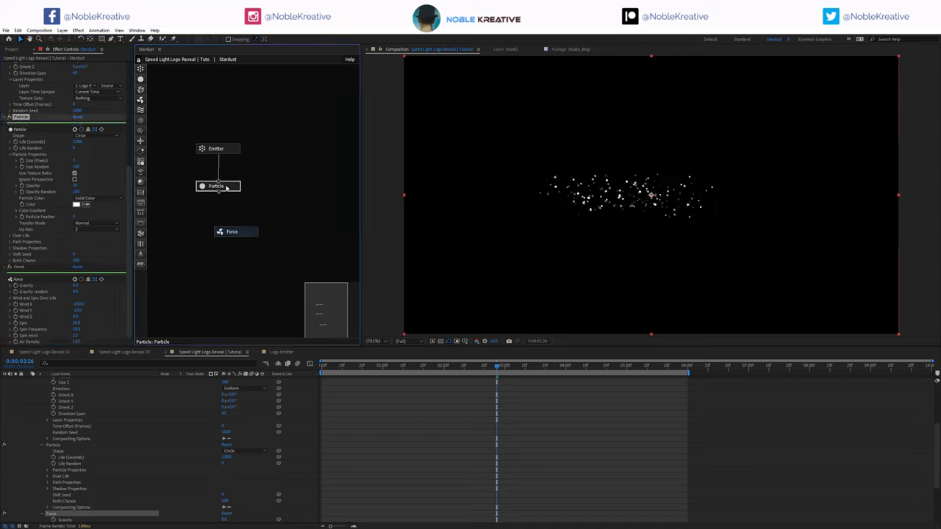
click(77, 167)
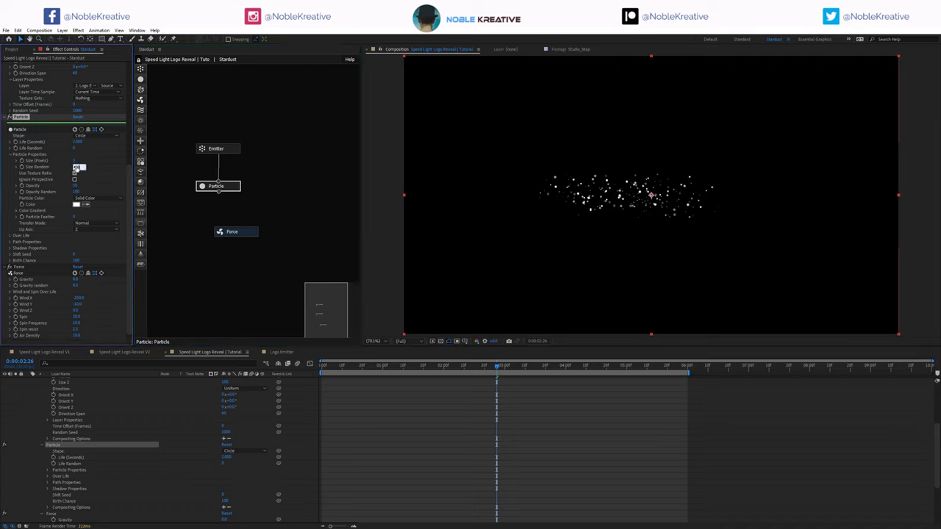
key(Return)
click(9, 236)
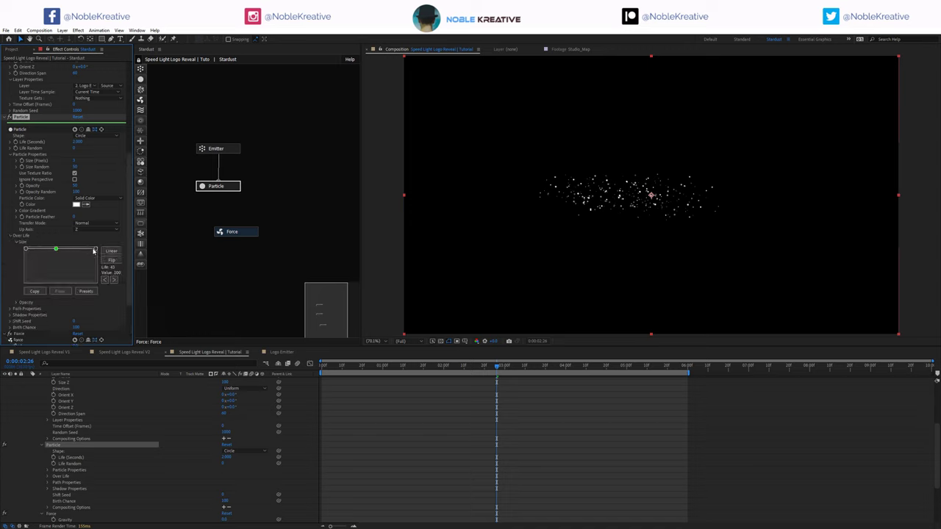
drag(96, 251, 96, 284)
Set the Particle's Life Random to 50.
click(74, 148)
text(50)
key(Return)
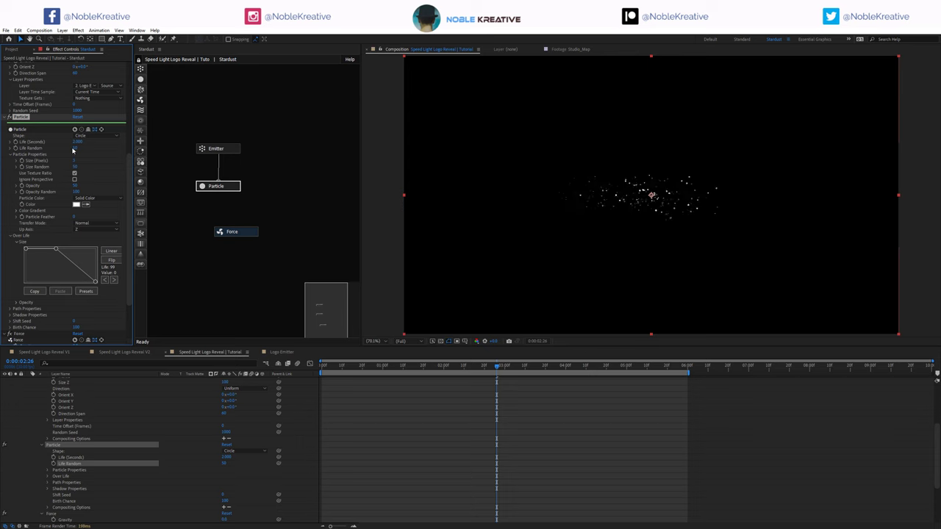
Set the Emitter's layer Texture Gets option to Color and check the tinted particles at other times.
click(206, 150)
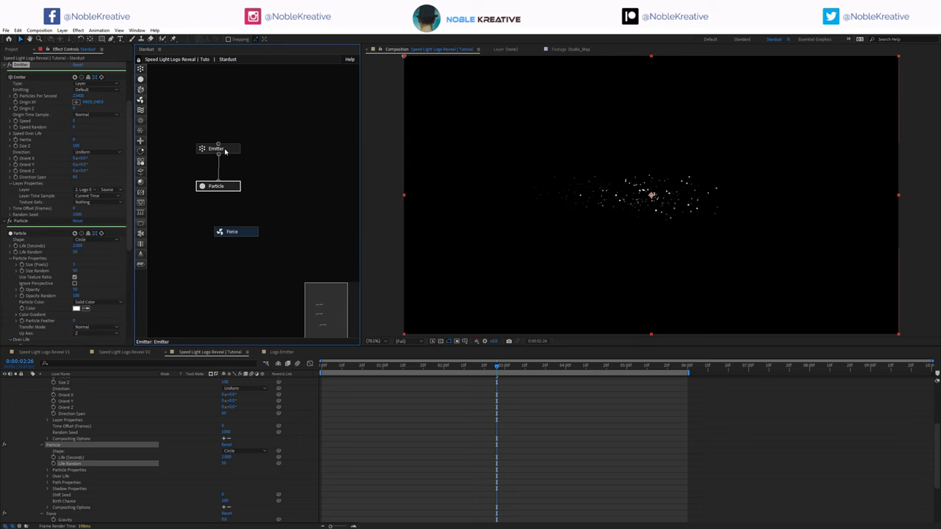
click(93, 201)
click(92, 243)
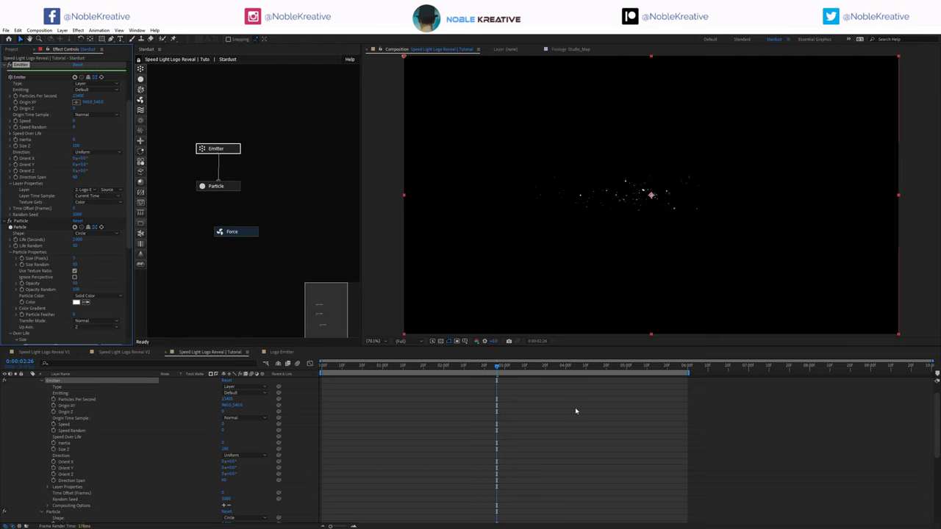
click(569, 367)
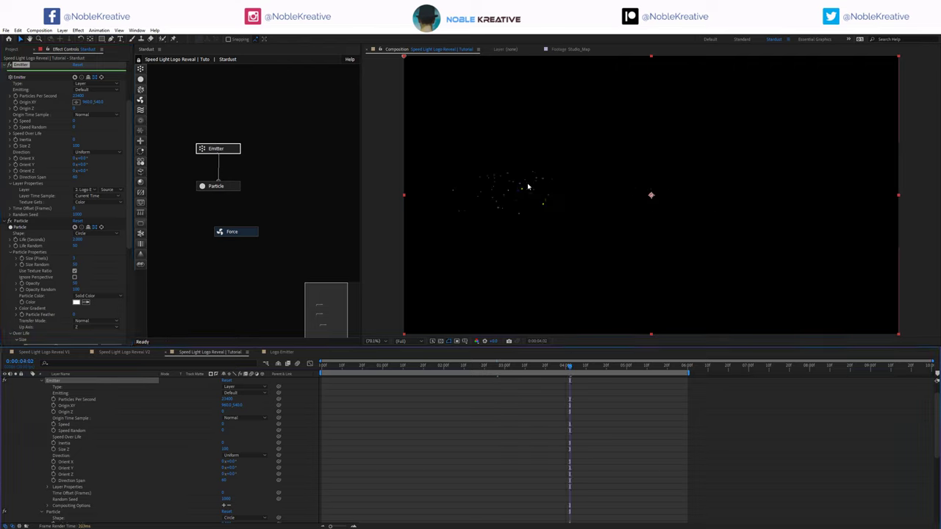
click(384, 370)
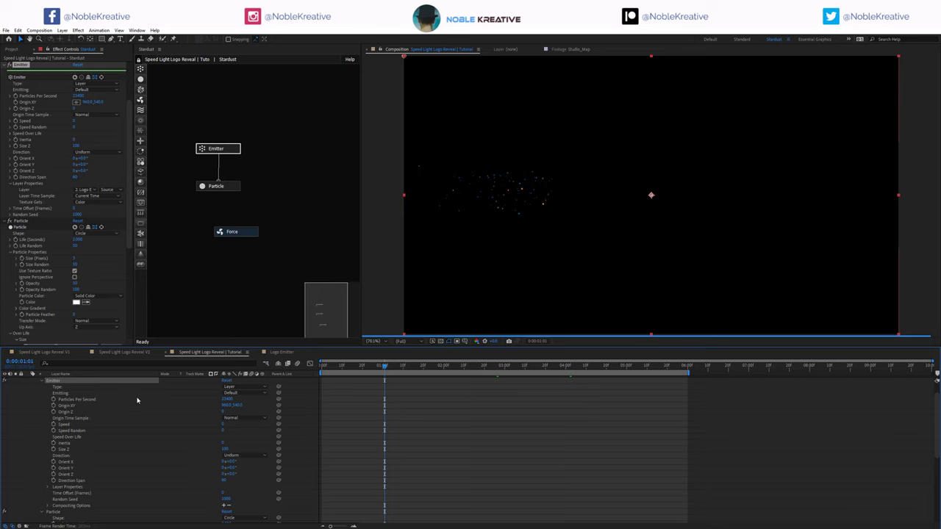
Duplicate the Stardust layer and select the original Stardust layer beneath the copy.
scroll(60, 397, up, 1)
click(70, 382)
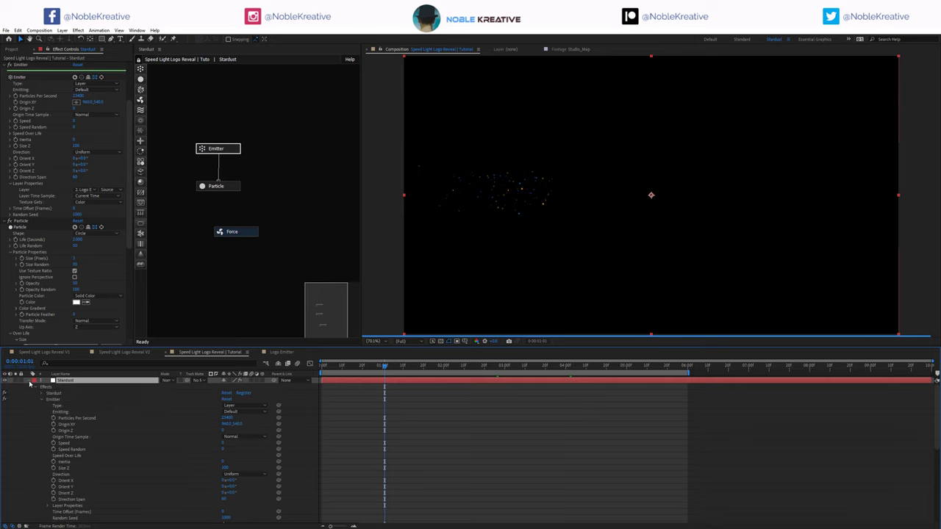
click(42, 380)
key(ctrl+d)
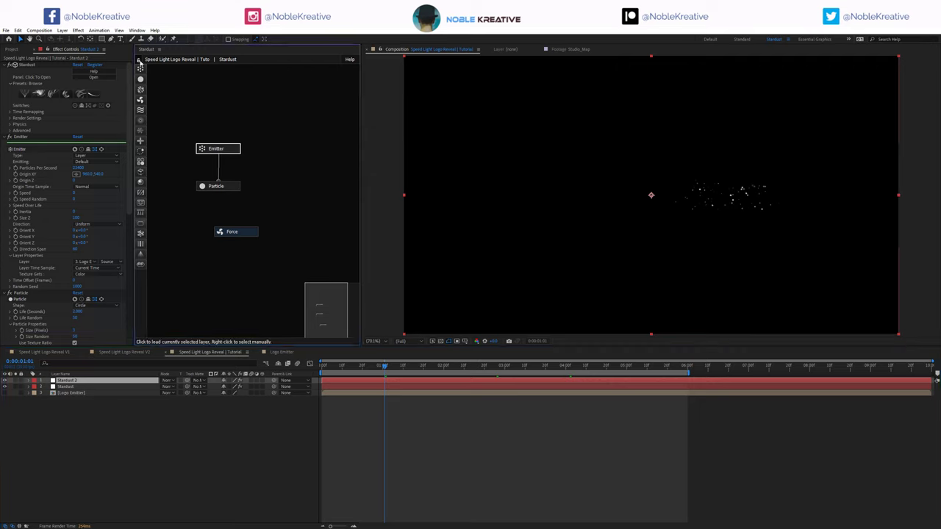
click(83, 386)
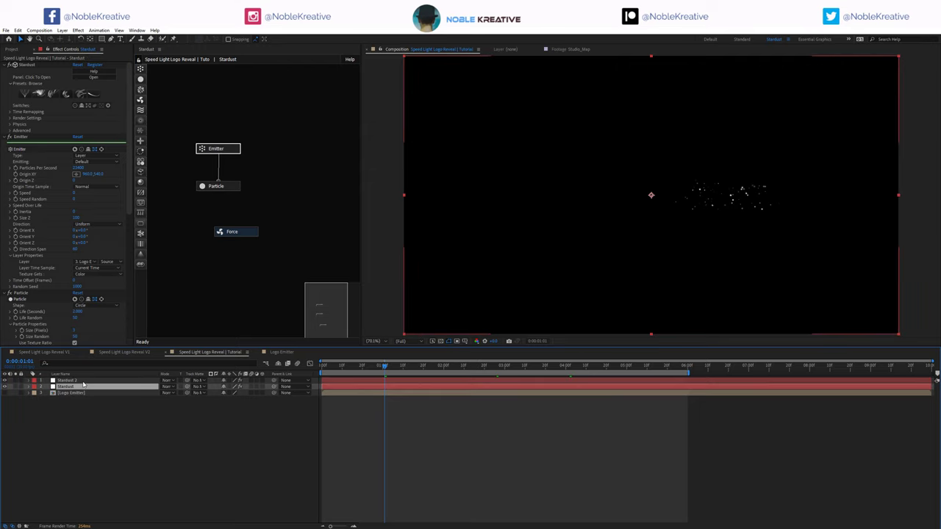
On the Stardust 2 layer, add a Turbulence node beneath the Force node and connect the Particle node to the Force node.
click(95, 381)
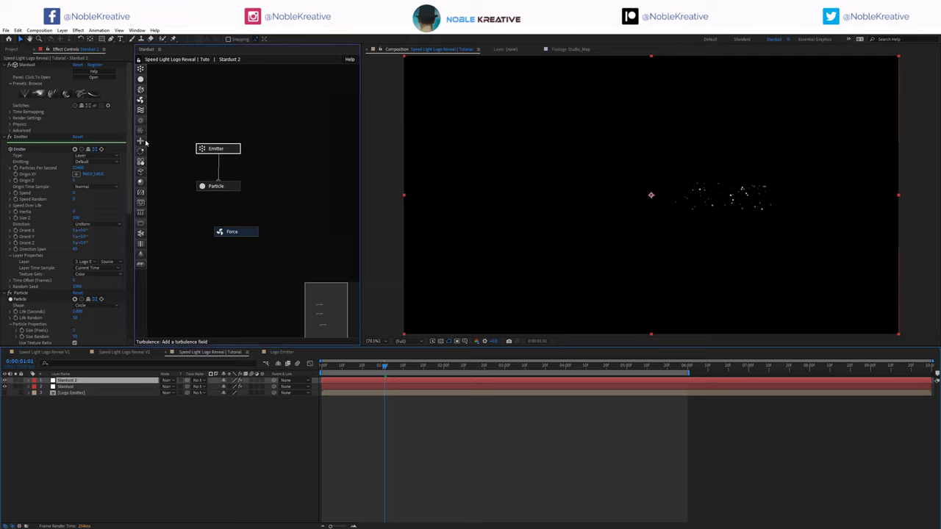
drag(146, 141, 221, 265)
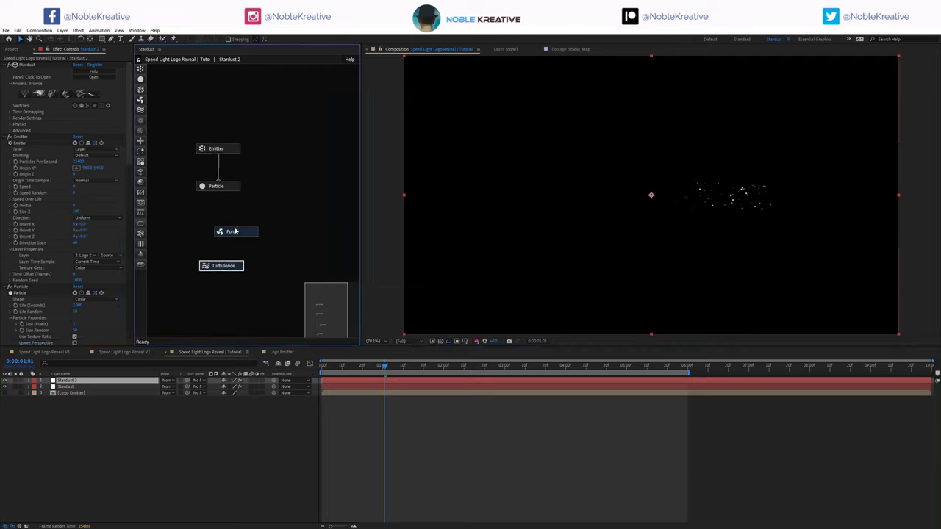
drag(220, 189, 235, 228)
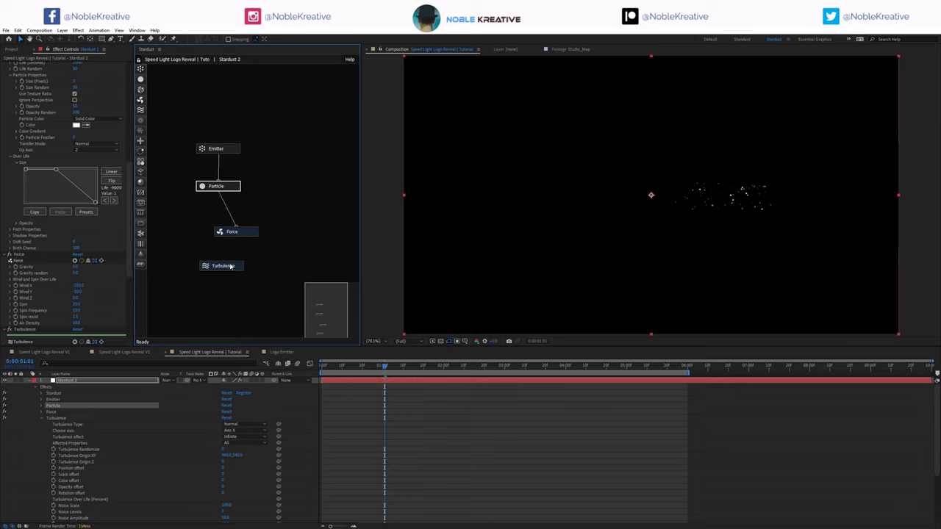
click(230, 267)
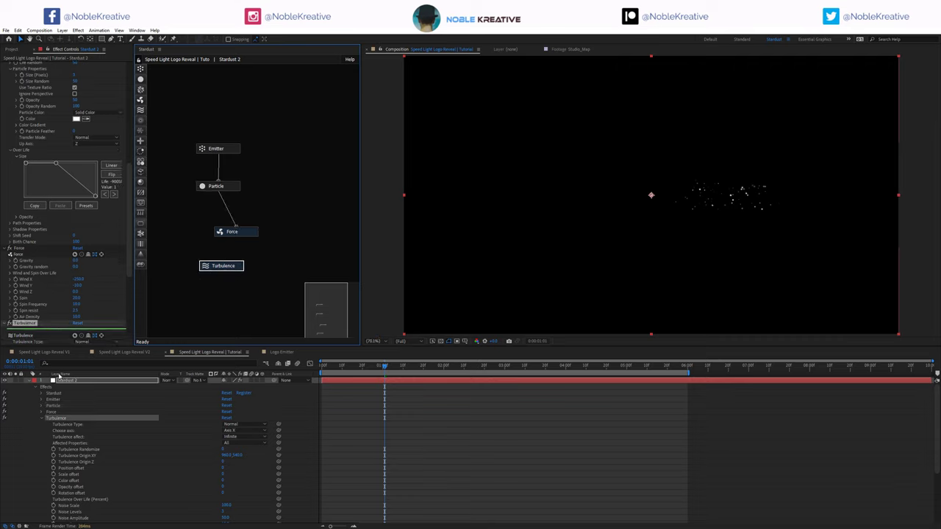
Solo Stardust 2, reset its Force settings, and set Wind X to -100.
scroll(44, 221, down, 5)
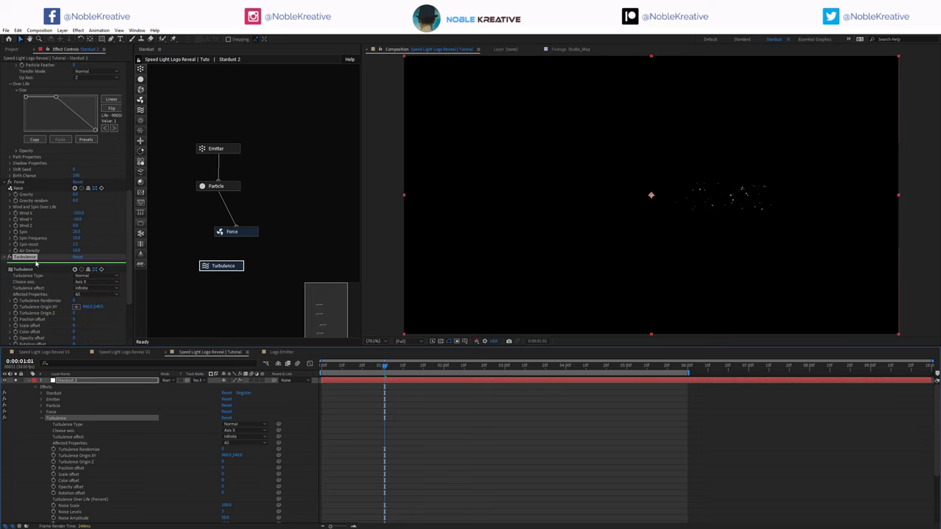
click(79, 150)
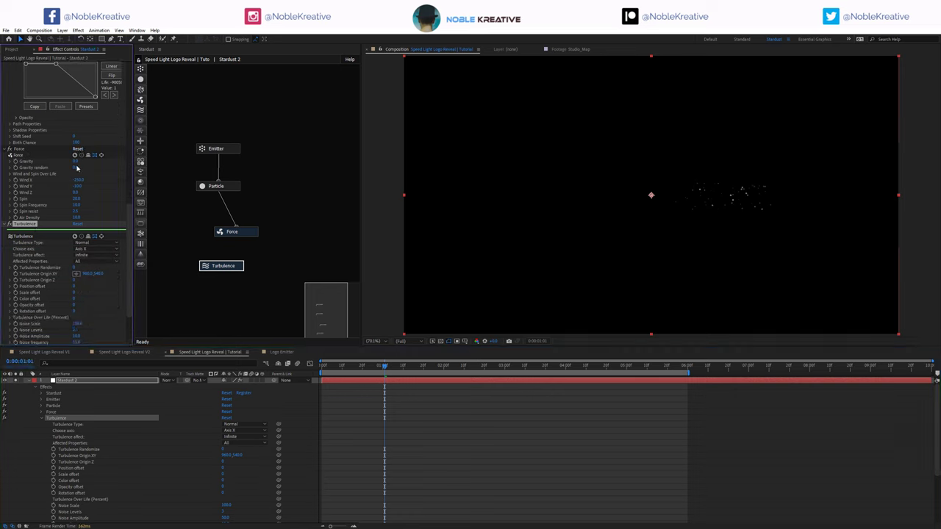
click(79, 180)
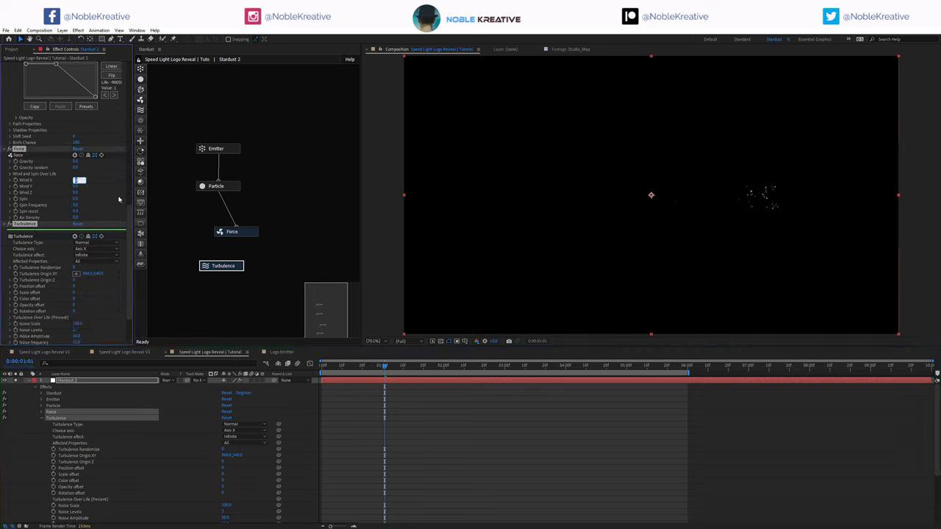
key(Return)
scroll(73, 259, down, 2)
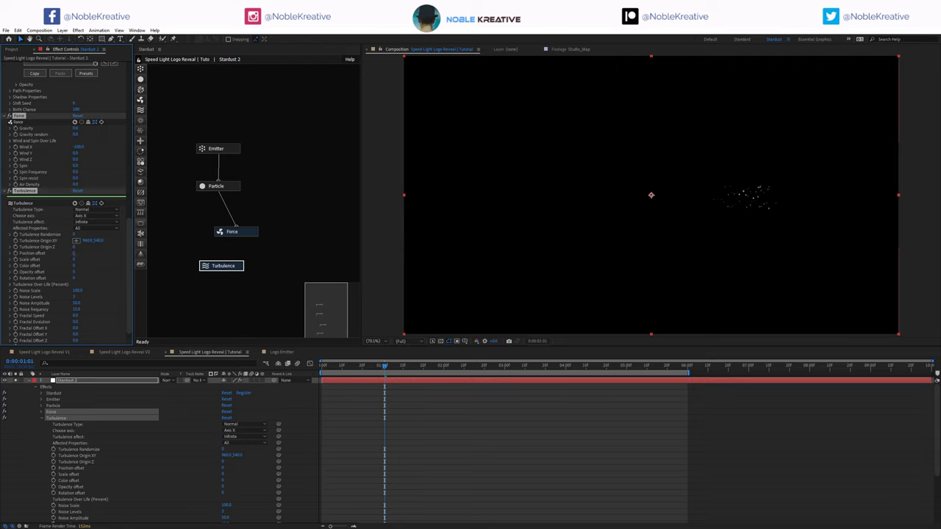
Set the Turbulence Position offset to 150 and Noise Scale to 50, and make the Turbulence Over Life curve ramp up from zero.
click(75, 253)
text(150)
key(Return)
click(78, 292)
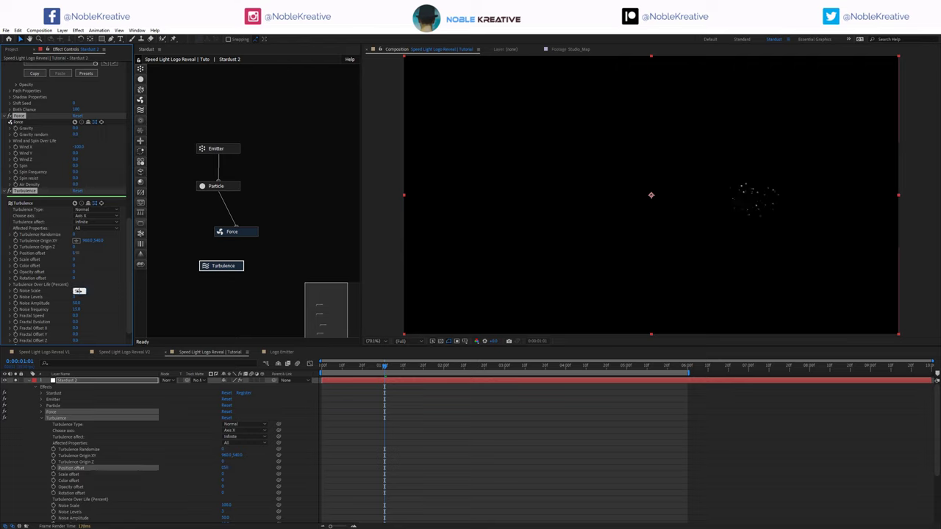
click(10, 286)
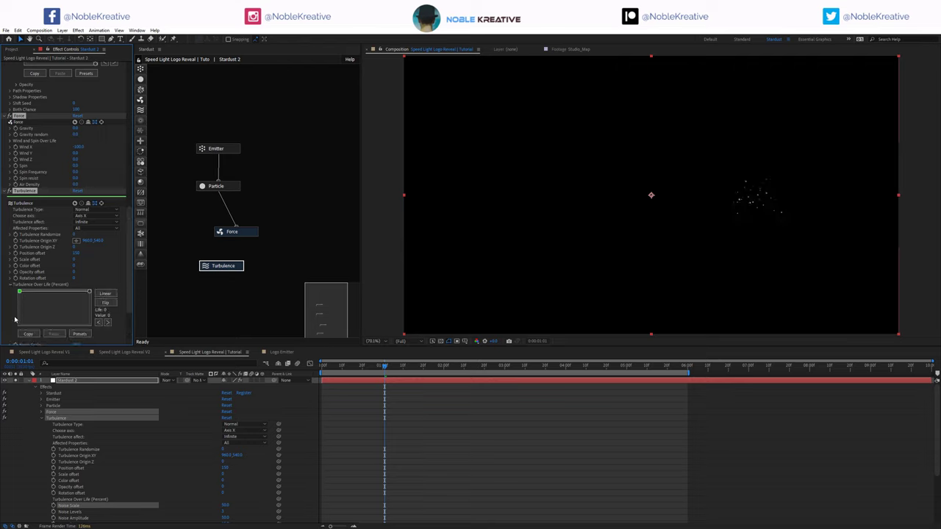
drag(15, 320, 12, 339)
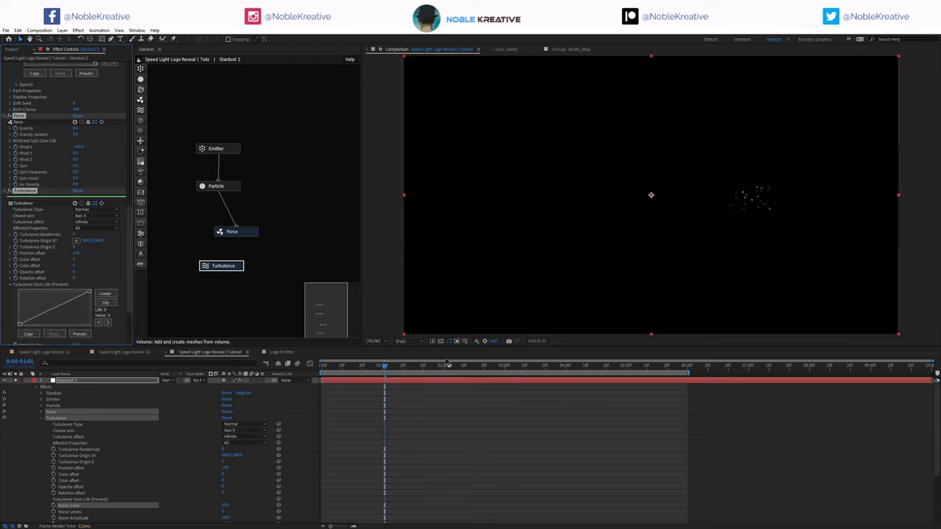
At about 0:00:03:22, set the Emitter's Particles Per Second to 15000 and Size Z to 50, and the Particle's Life Random to 0.
drag(471, 370, 550, 368)
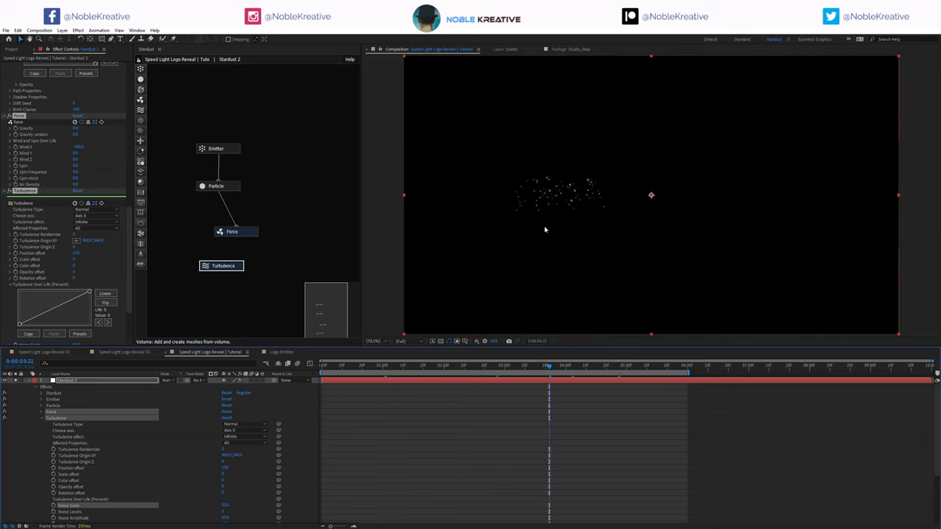
click(221, 153)
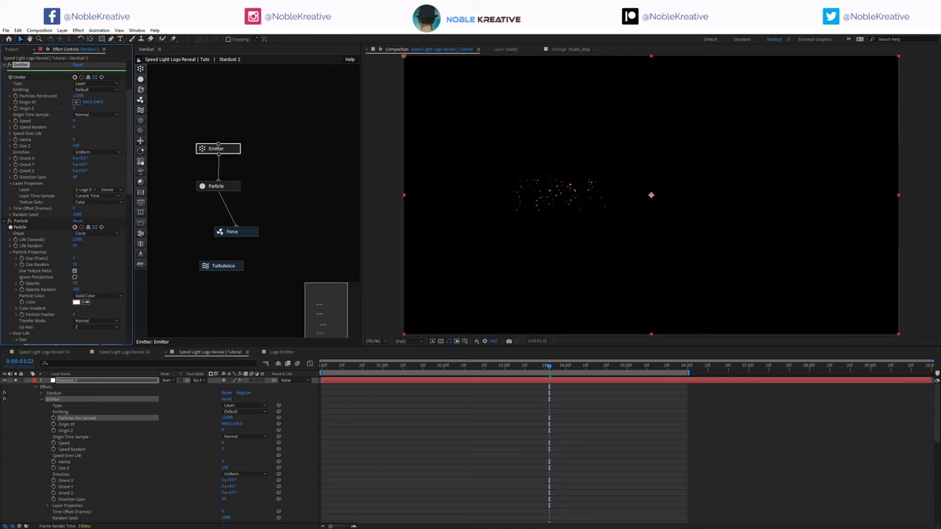
key(Return)
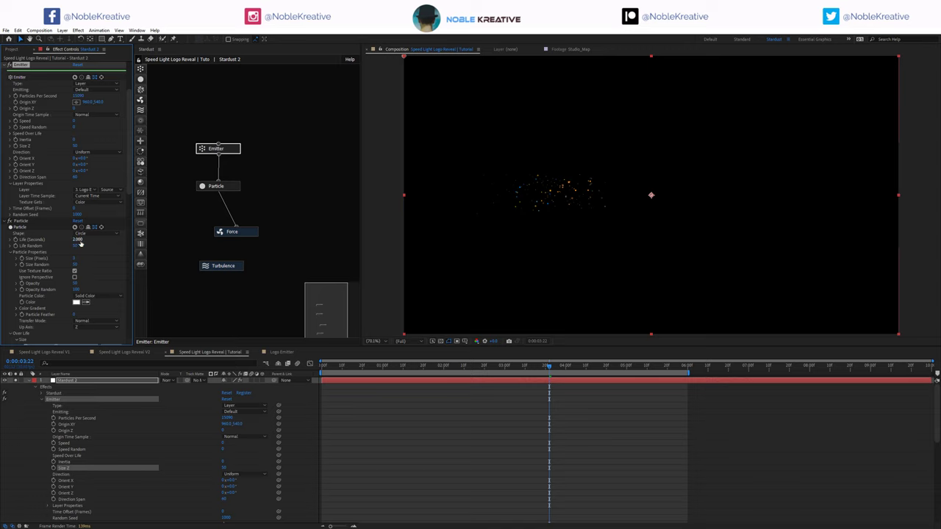
click(26, 246)
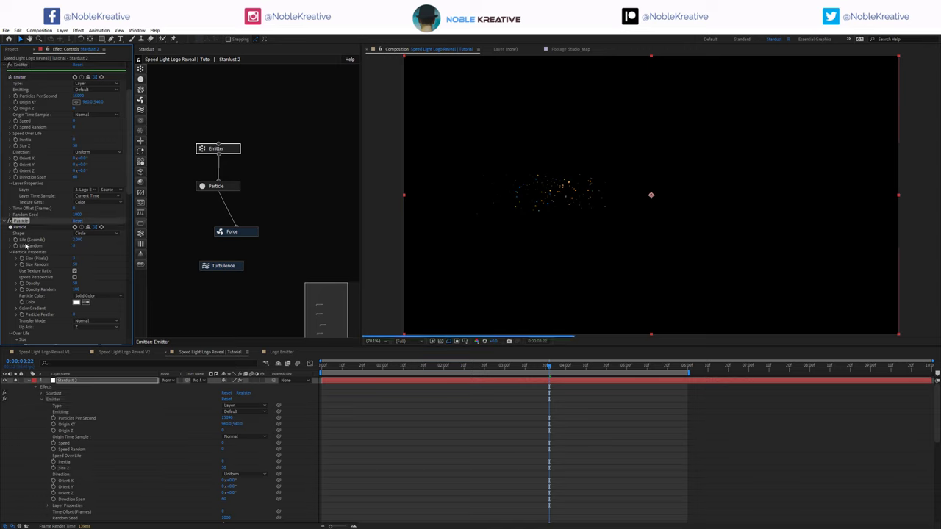
Apply the Glow effect to the Stardust 2 layer with a Glow Threshold of 40%.
click(29, 381)
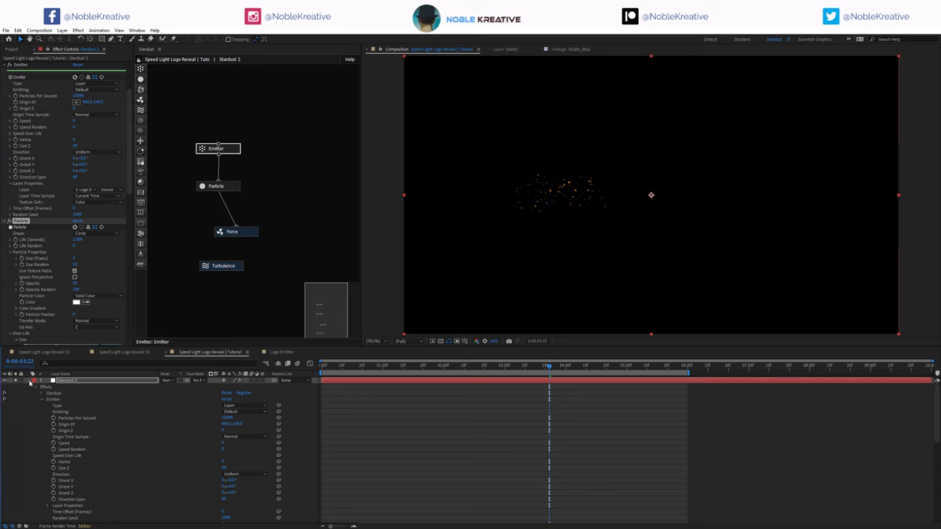
key(ctrl+space)
text(glow)
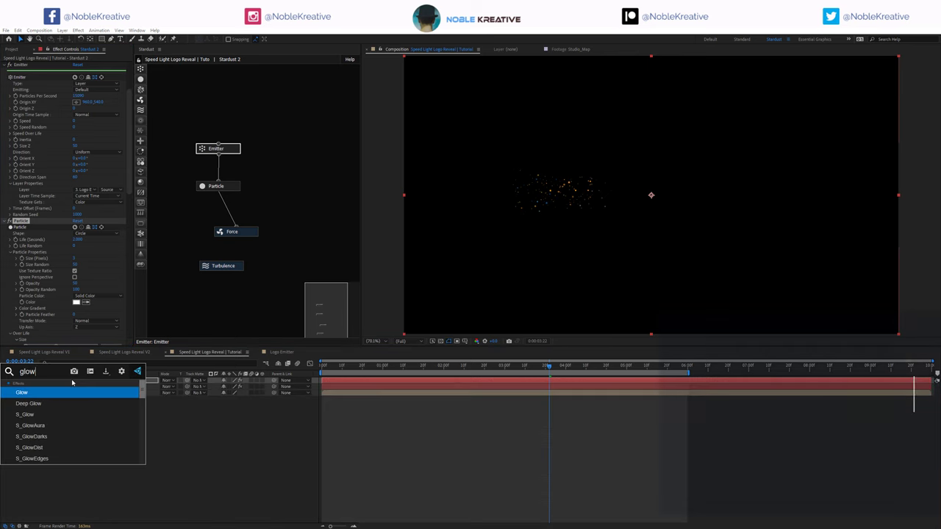
key(Return)
click(76, 252)
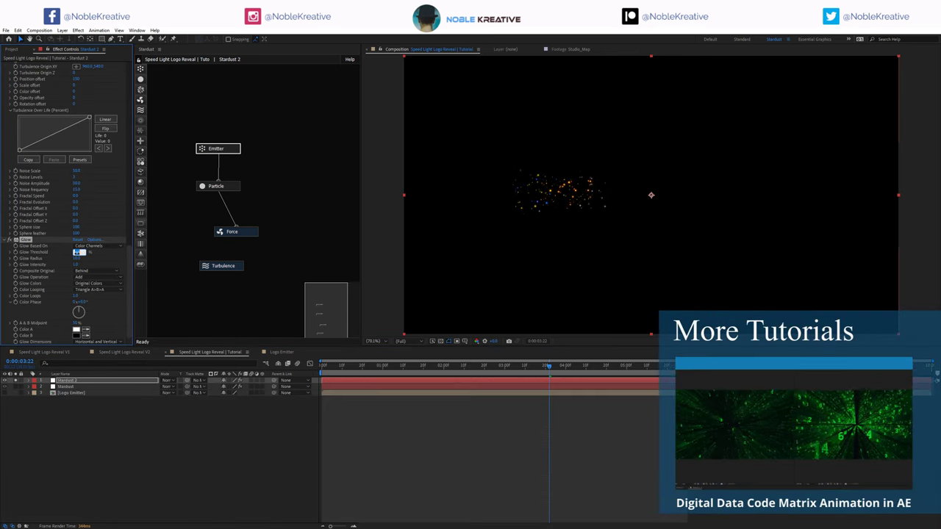
text(40)
key(Return)
Set the Glow Radius to 40 and the Glow Threshold to 70%.
click(78, 259)
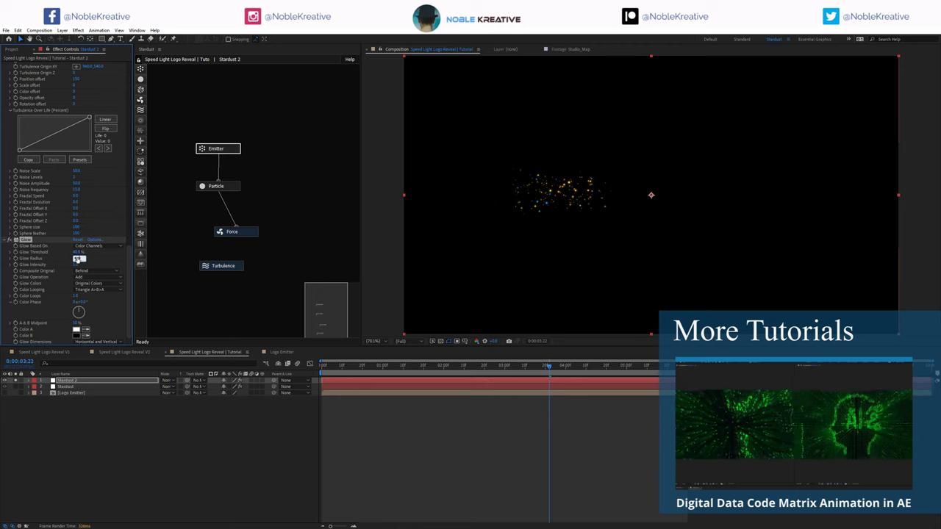
text(40)
key(Return)
click(78, 252)
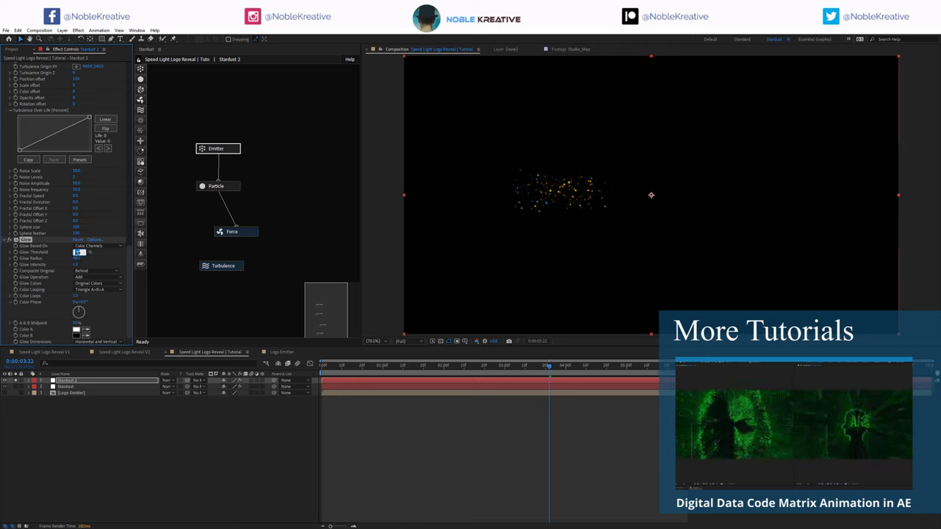
text(70)
key(Return)
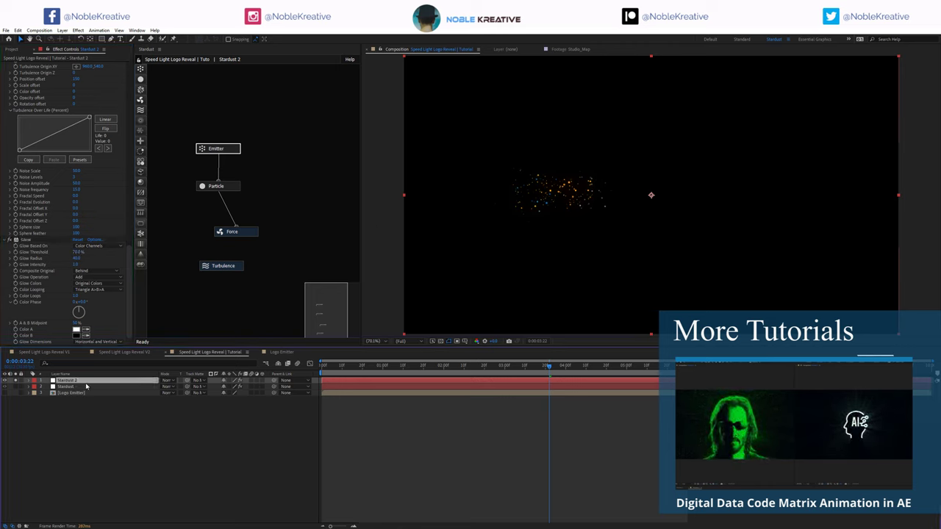
Duplicate the Stardust 2 layer and set the copy's Turbulence Noise Scale to 500.
key(ctrl+d)
click(222, 265)
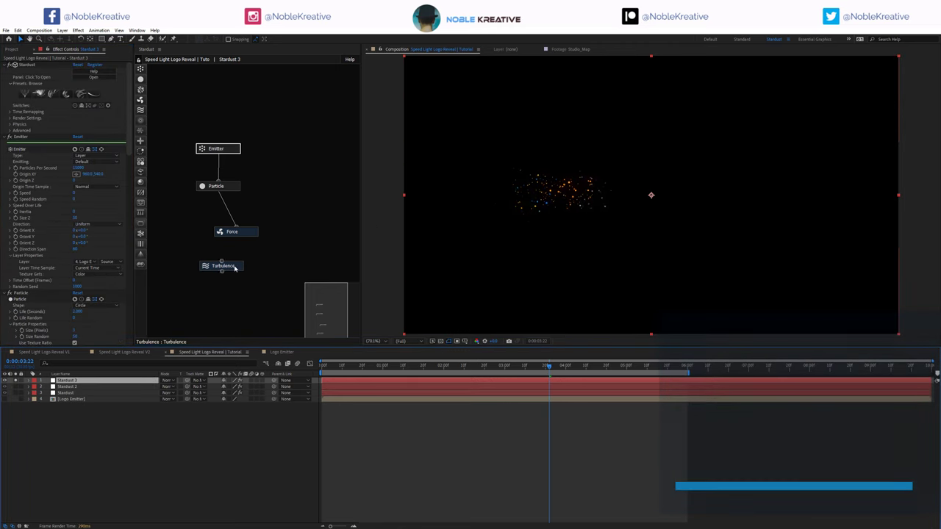
scroll(35, 302, down, 5)
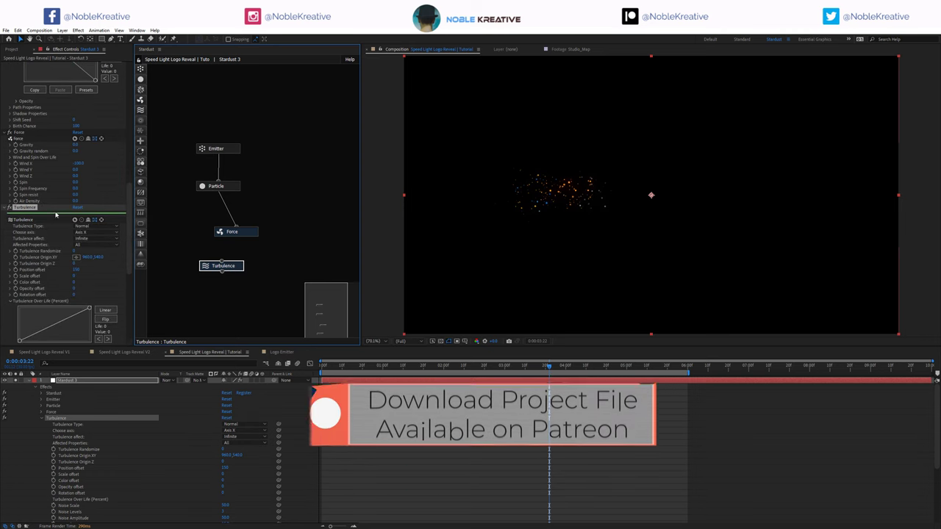
scroll(50, 293, down, 2)
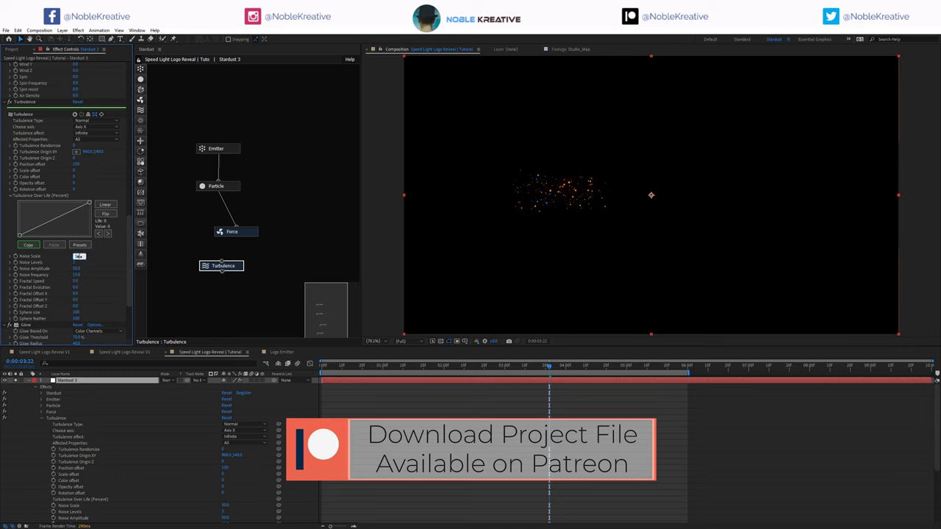
Set the Force's Wind X to -150 on the Stardust 3 layer.
click(236, 231)
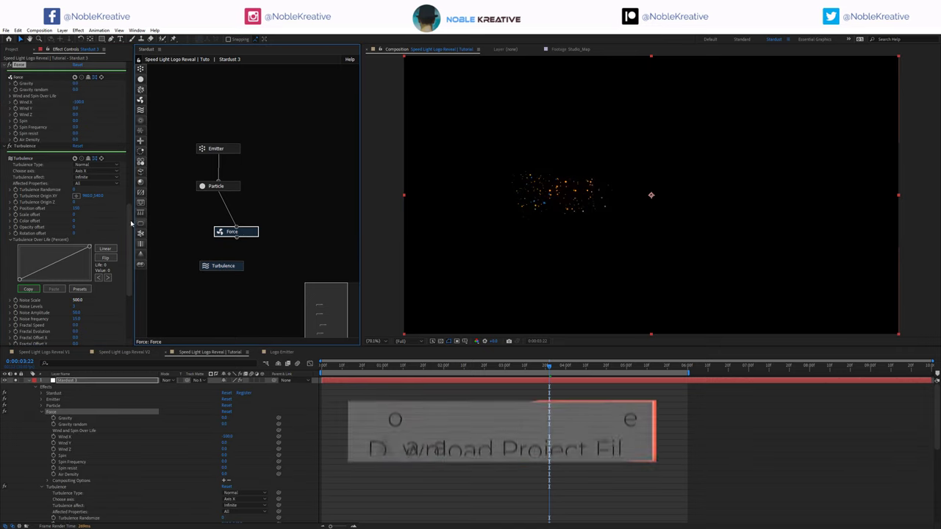
click(78, 102)
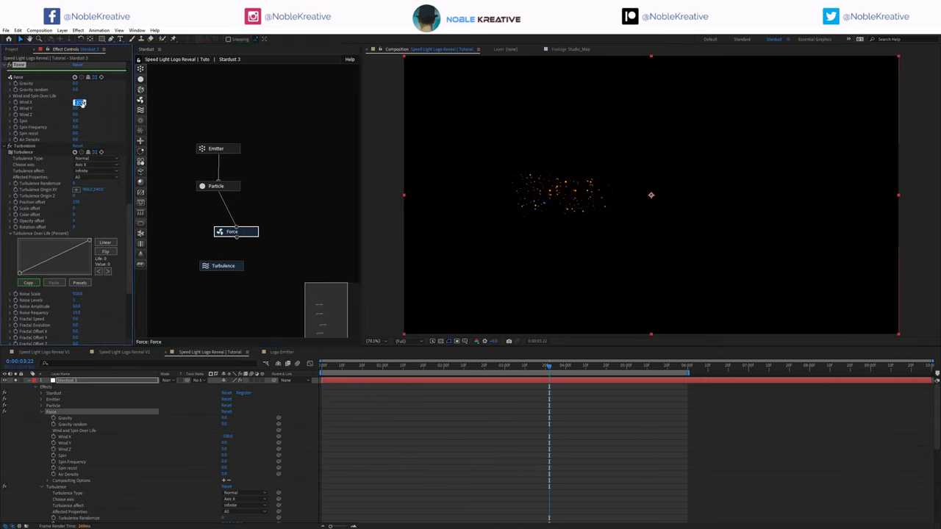
key(Return)
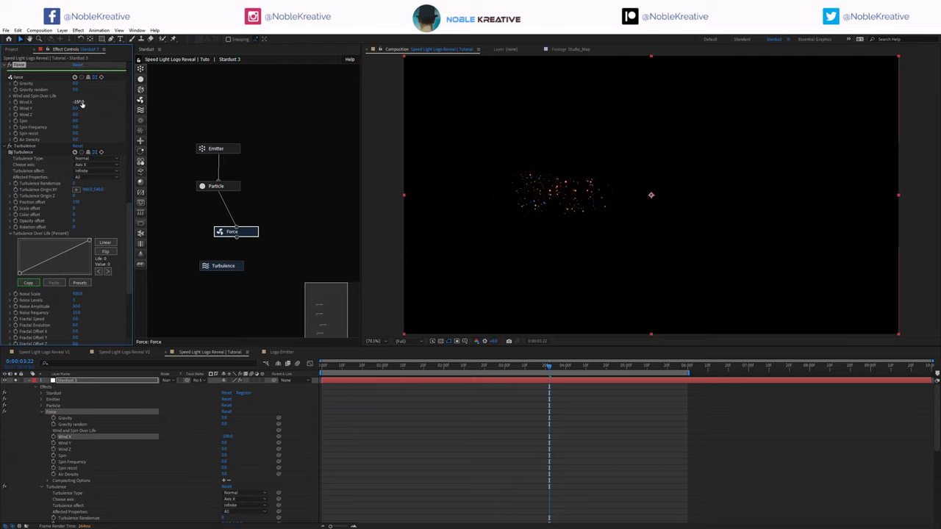
Move the middle point of the Particle's size-over-life curve to about 57% of life, keeping full size.
scroll(16, 147, up, 5)
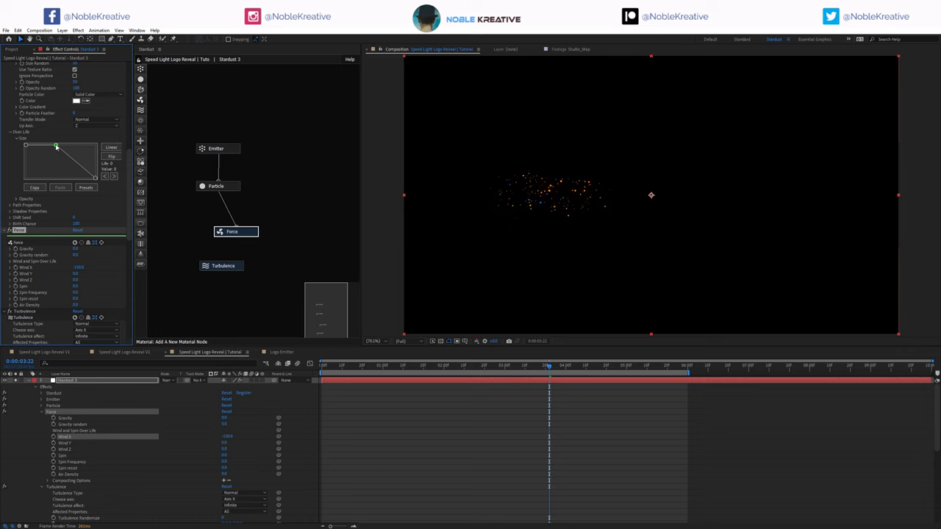
drag(56, 147, 66, 145)
scroll(44, 280, up, 5)
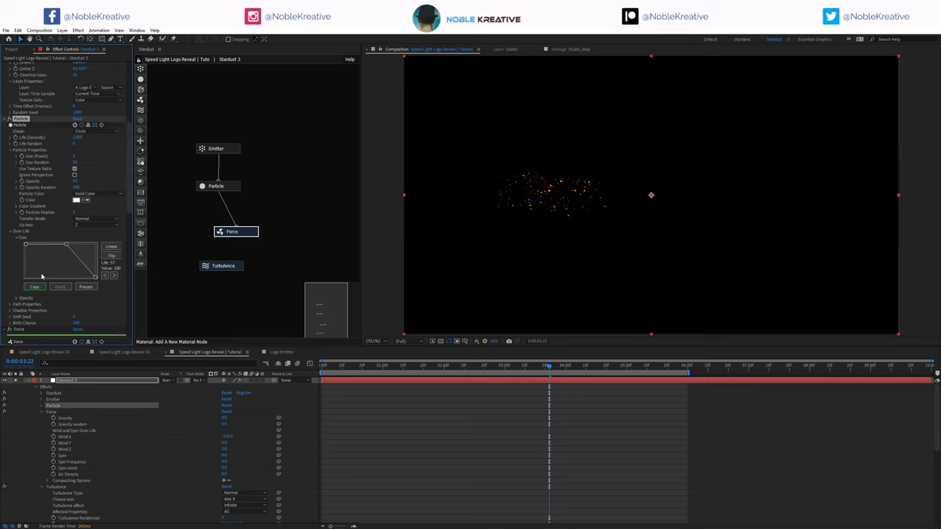
scroll(34, 240, up, 1)
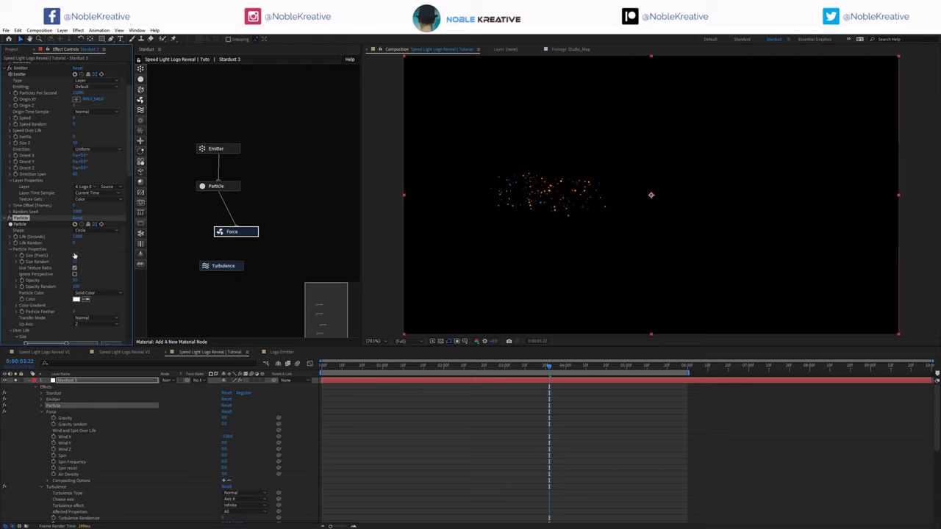
Set the Stardust 3 Particle's Size to 2 pixels and open its Life value for editing.
click(75, 256)
text(2)
key(Return)
click(78, 237)
Unsolo the Stardust layers and preview all the particles together from the start of the timeline.
click(30, 381)
click(66, 393)
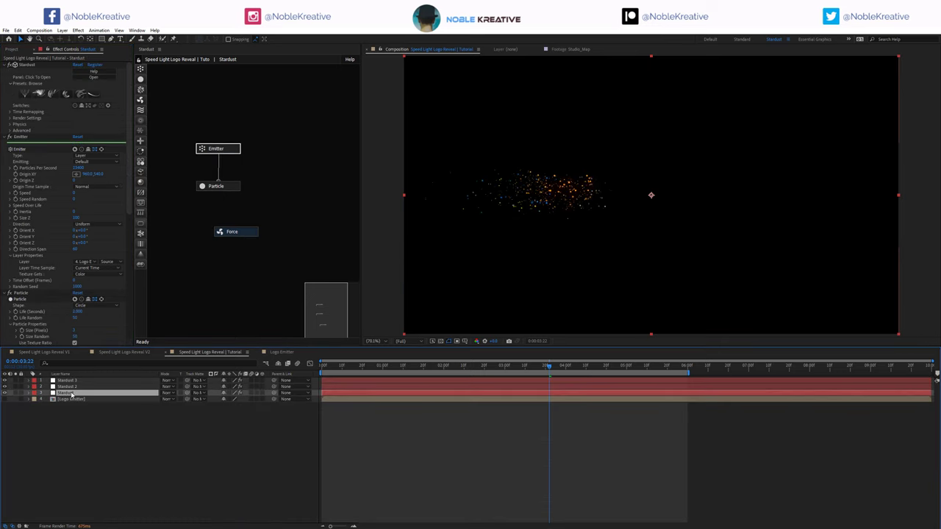
drag(328, 368, 294, 369)
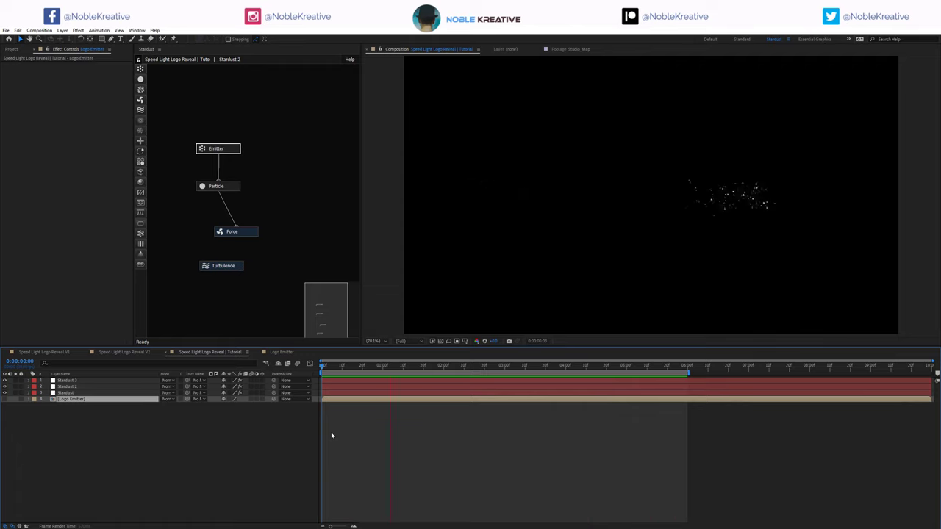
At 0:00:02:04, duplicate the Logo Emitter layer and make the upper copy visible beneath the particles.
click(452, 367)
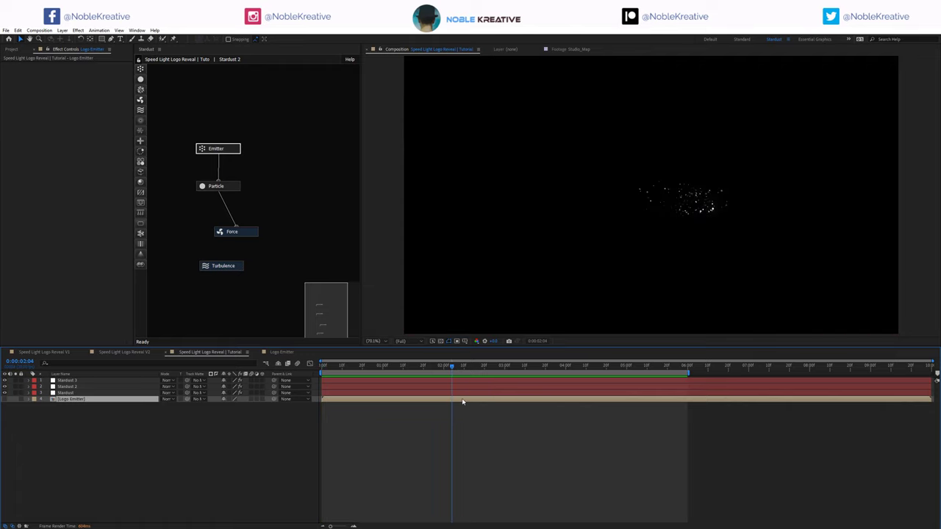
key(ctrl+d)
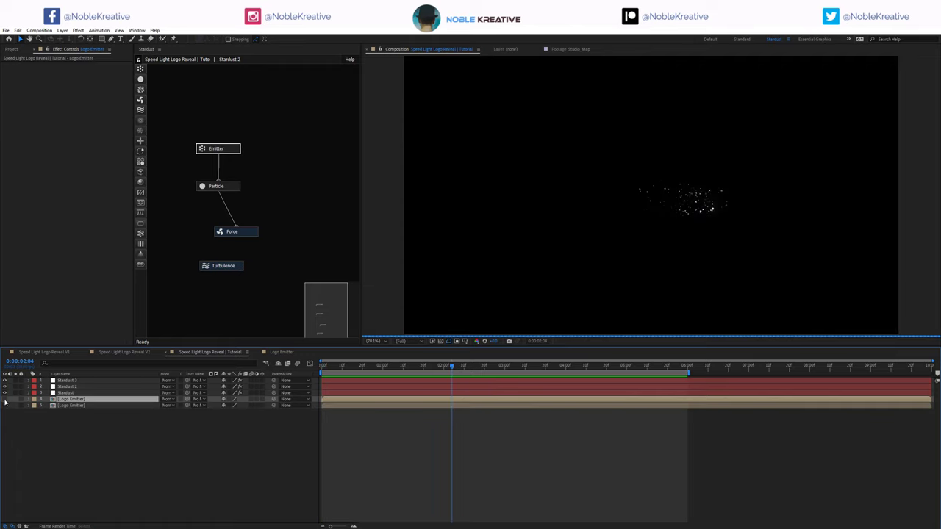
click(5, 399)
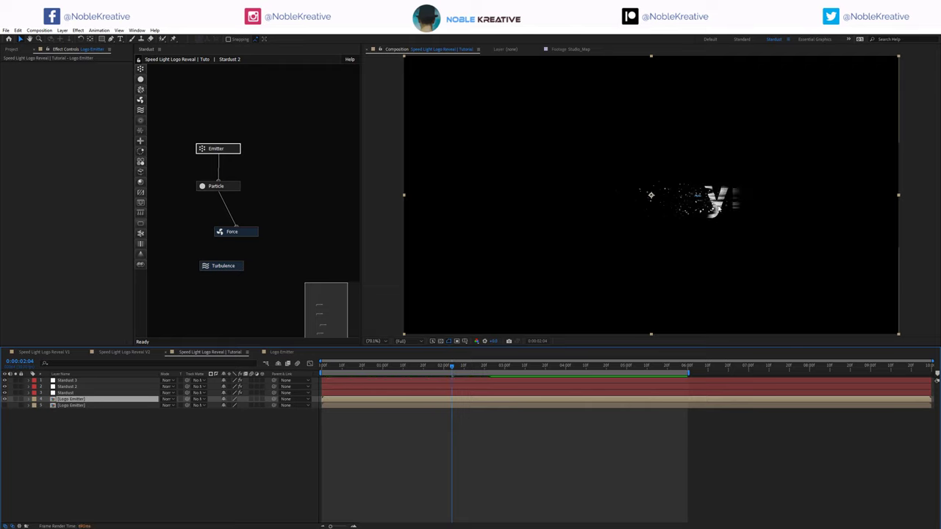
Move to 0:00:03:28 and apply the CC Vector Blur effect to the visible Logo Emitter layer.
click(507, 367)
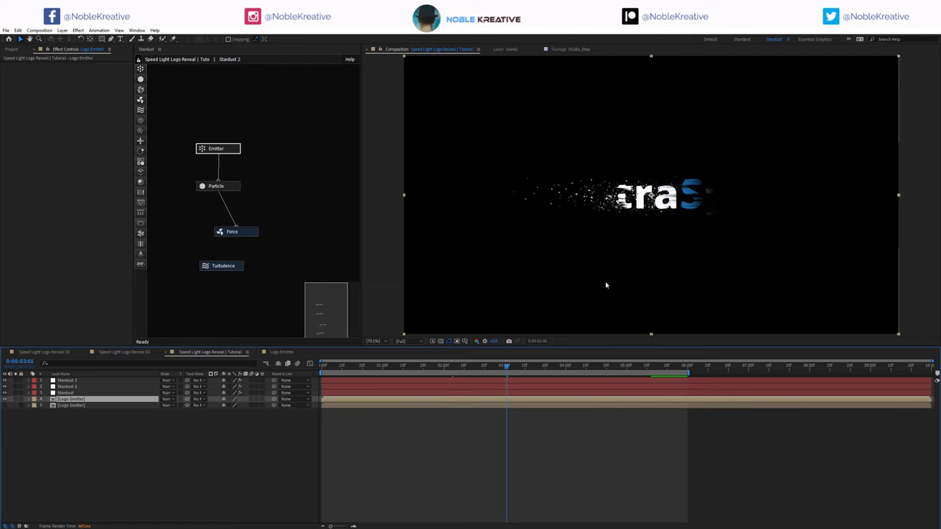
click(563, 368)
key(ctrl+space)
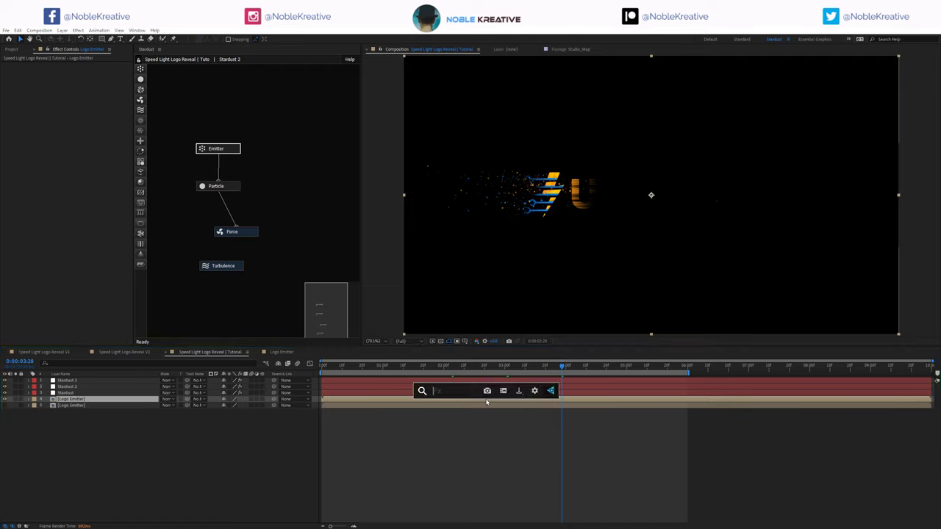
text(vec)
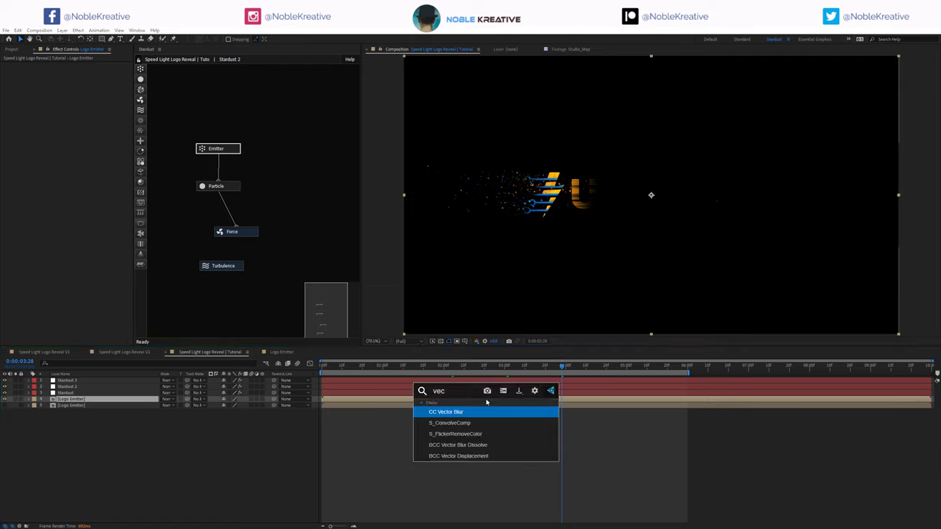
key(Return)
Adjust the CC Vector Blur Amount and set its Angle Offset to 45°, keeping the Natural type.
click(77, 78)
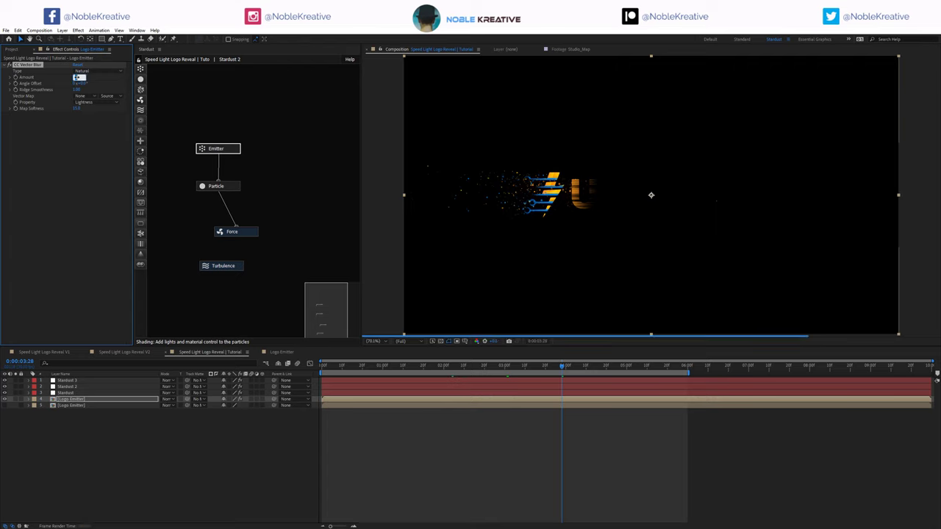
click(84, 84)
text(45)
key(Return)
click(87, 72)
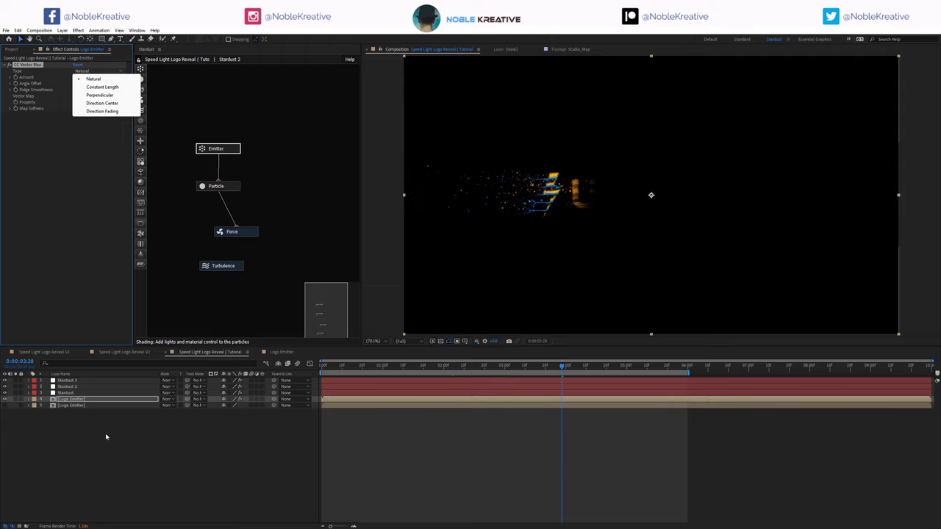
Add Turbulent Displace to the blurred Logo Emitter layer with Size 10, Amount 100 and Complexity 2.
click(96, 402)
key(r)
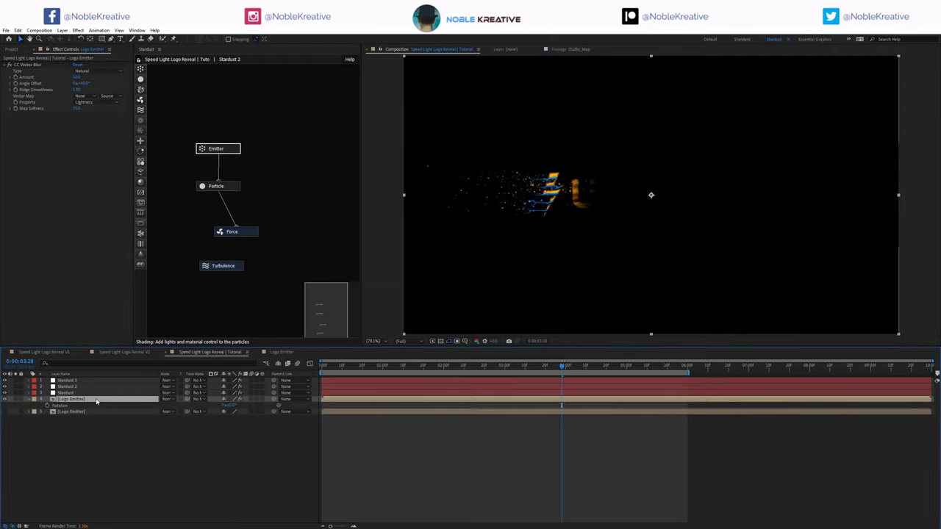
key(ctrl+space)
text(tur)
key(Return)
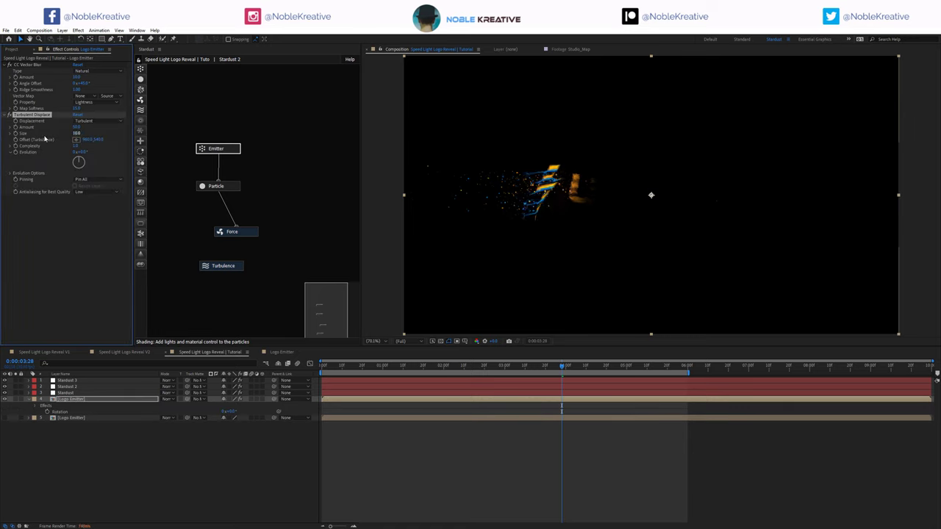
click(76, 128)
text(100)
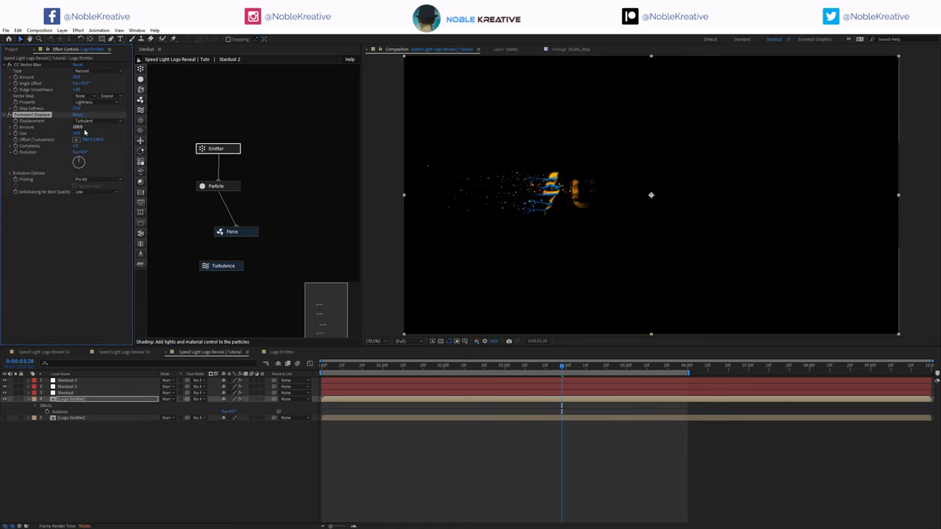
key(Return)
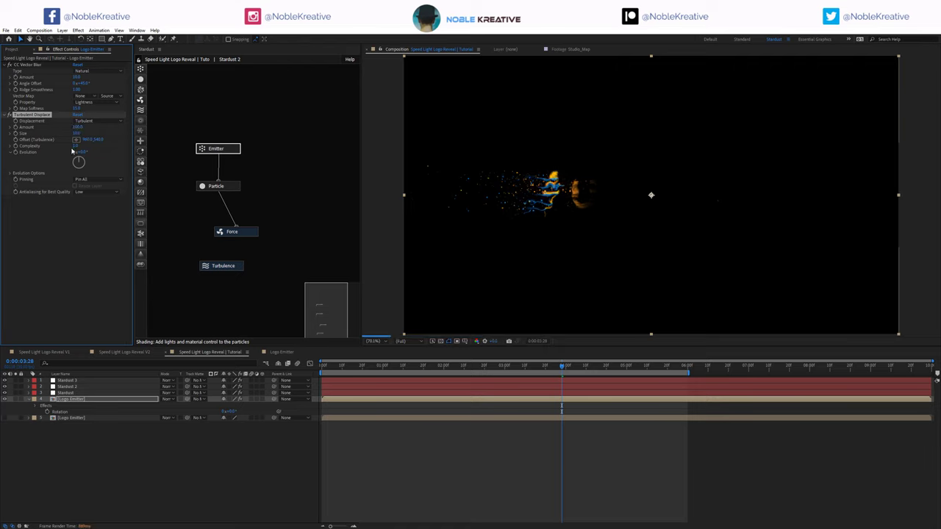
Duplicate the blurred Logo Emitter layer and set the duplicate's CC Vector Blur Type to Direction Fading.
click(71, 400)
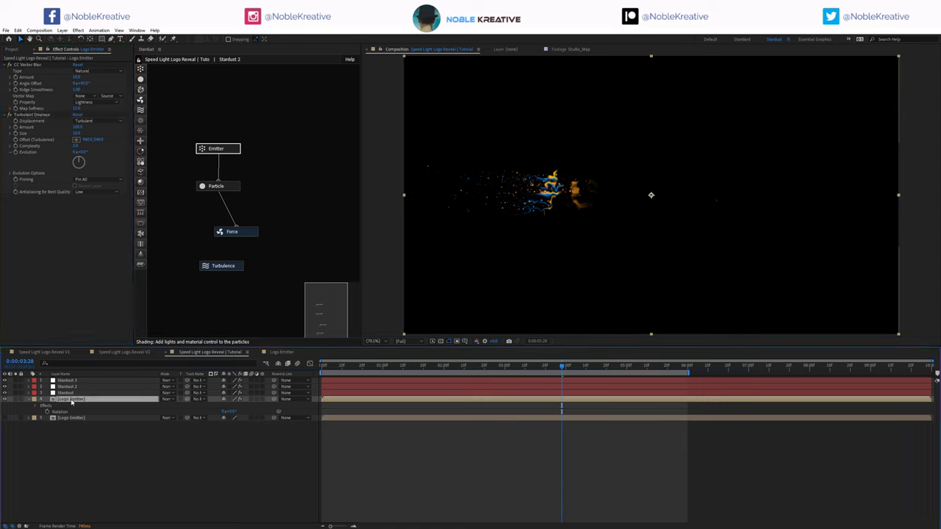
key(ctrl+d)
click(99, 71)
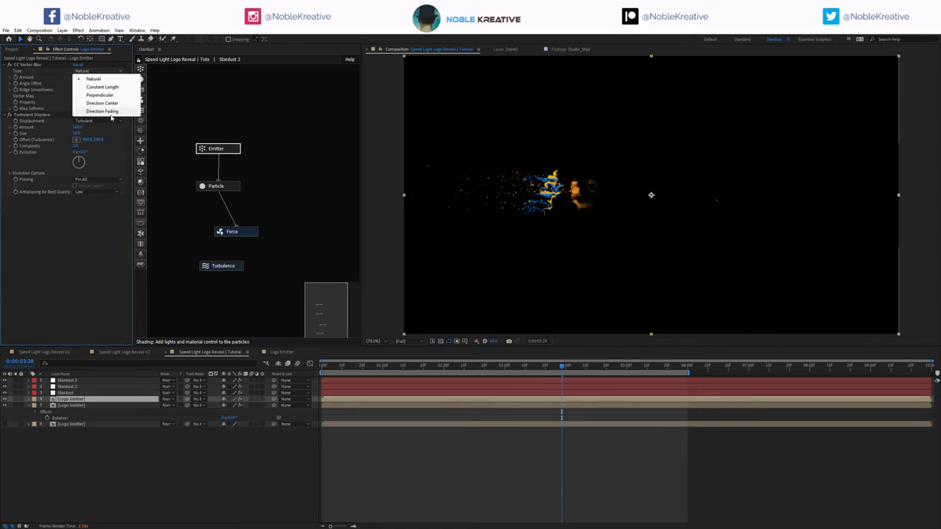
click(96, 111)
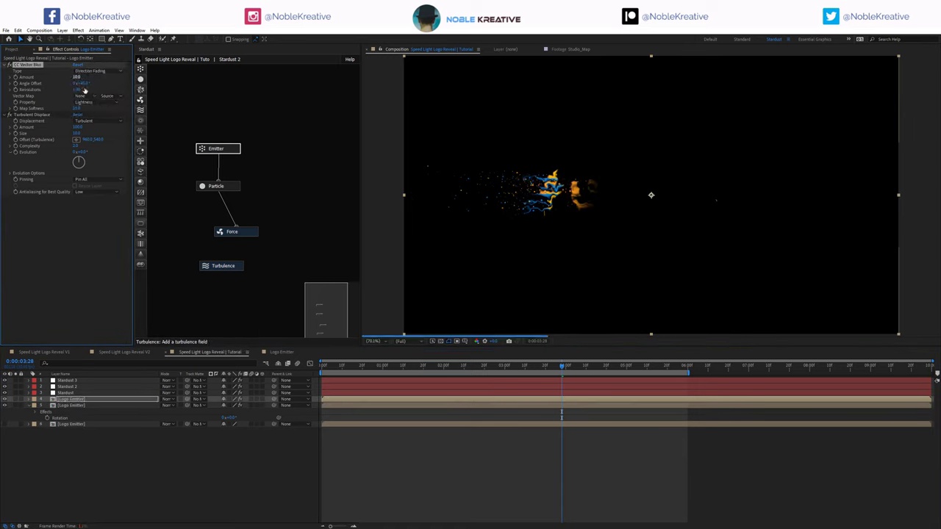
Set the duplicate's Turbulent Displace Amount to 50, Complexity to 1.5 and Evolution to 90°.
click(77, 126)
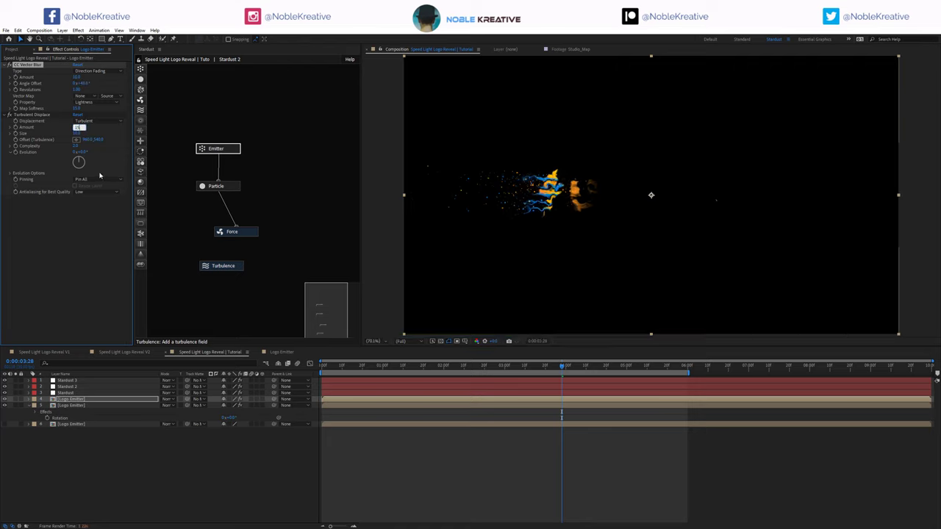
key(Return)
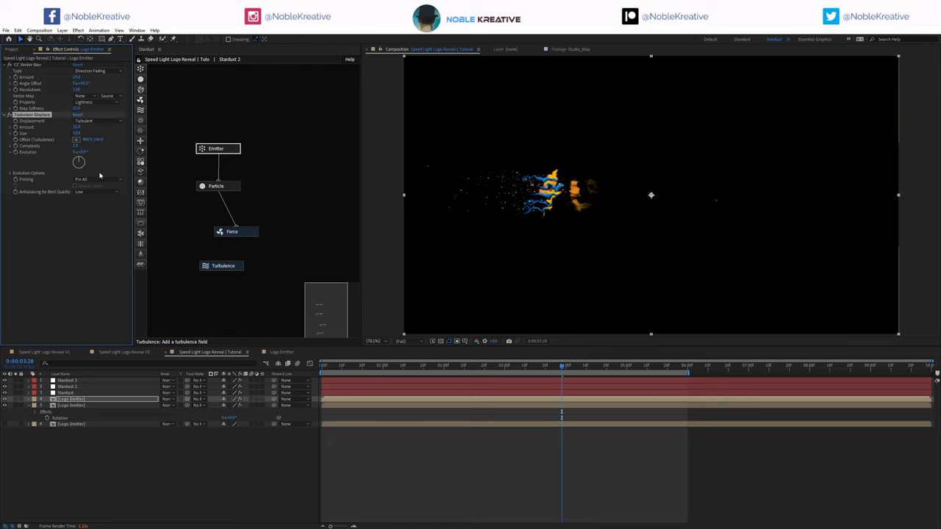
click(76, 146)
text(2)
key(Return)
click(83, 163)
drag(83, 165, 70, 157)
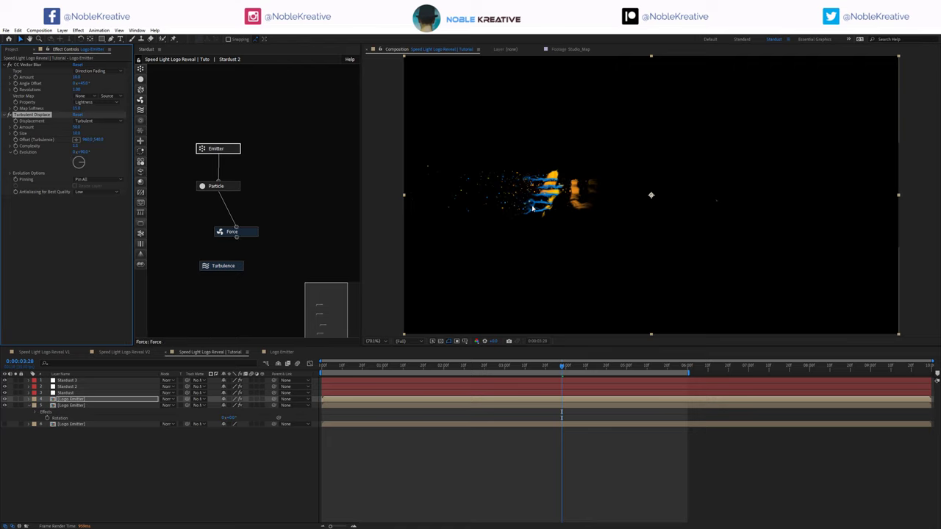
Duplicate the uppermost Logo Emitter layer, setting CC Vector Blur Amount to 5 and Turbulent Displace Amount to 100, Complexity to 2 and Evolution to 0°.
click(73, 406)
click(72, 401)
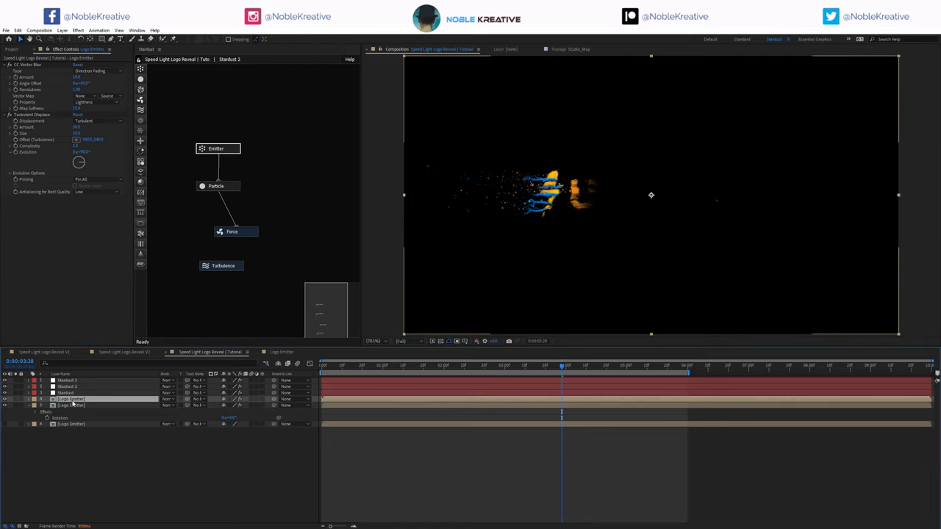
key(ctrl+d)
click(78, 128)
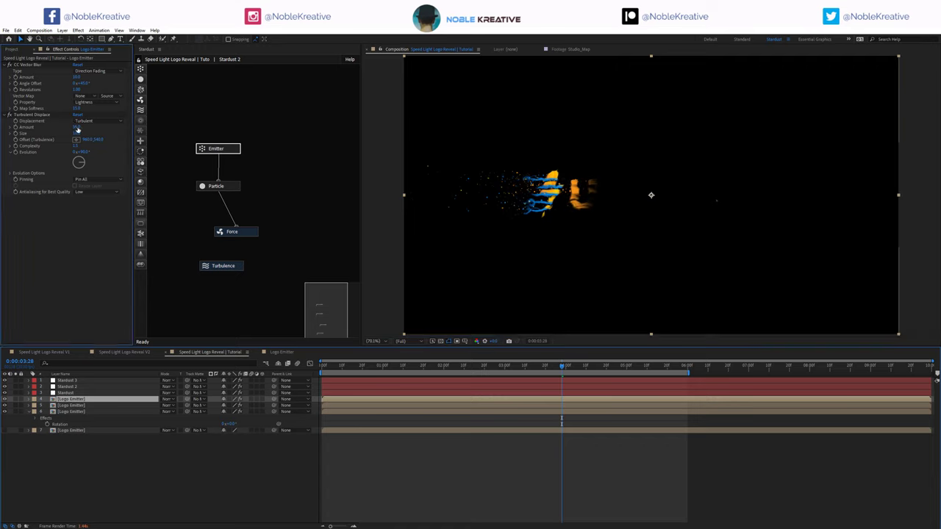
text(100)
key(Return)
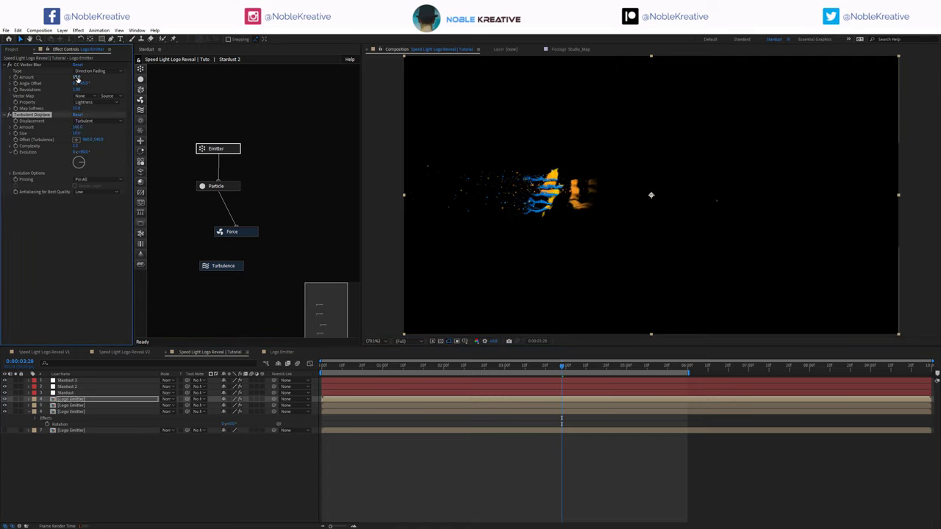
key(Return)
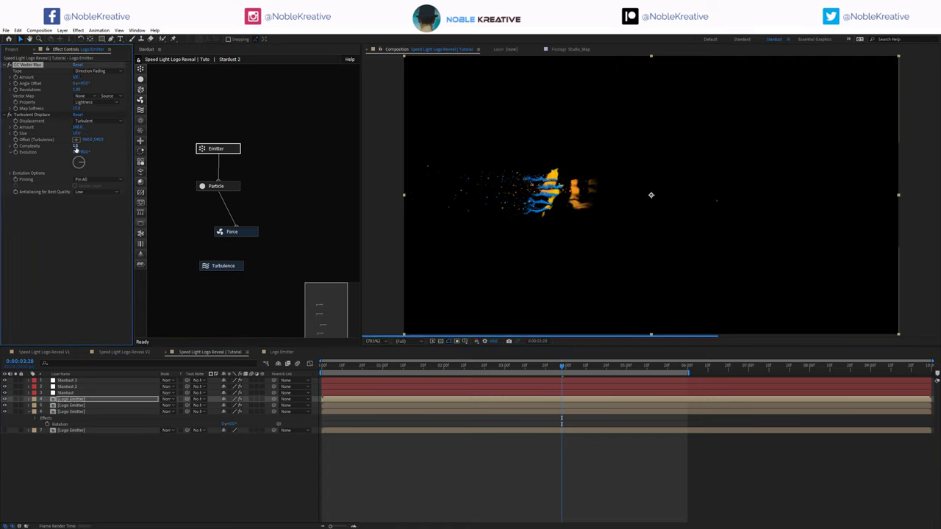
click(78, 162)
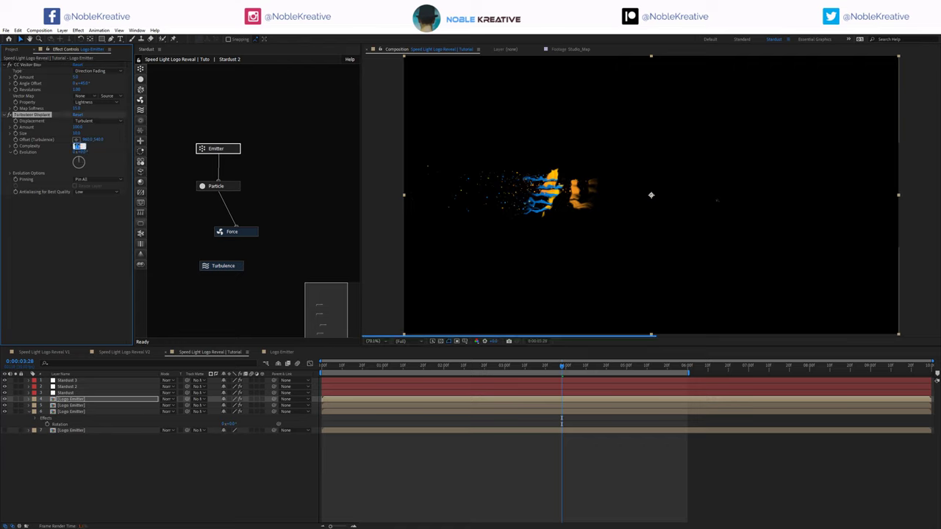
Set the blending mode of the three visible Logo Emitter layers to Add and check the result at 0:00:03:04 and 0:00:02:11.
shift+click(84, 412)
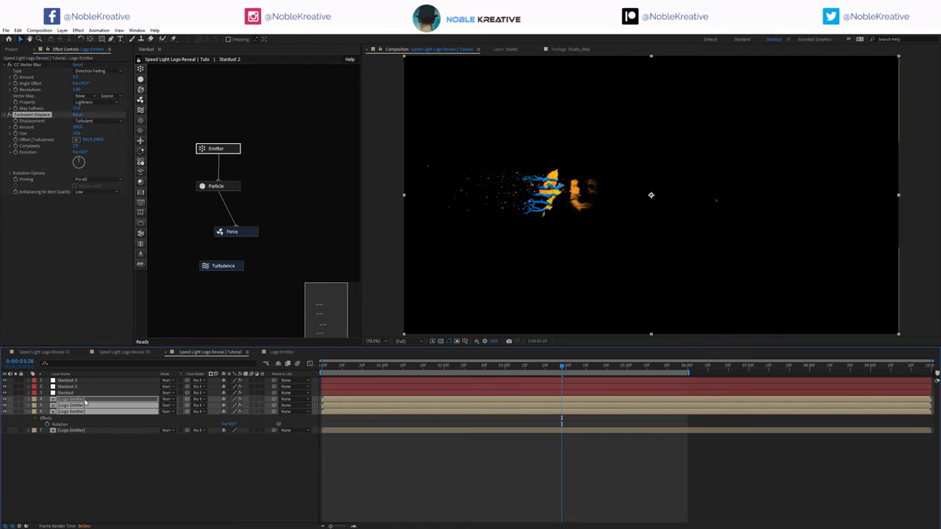
click(168, 411)
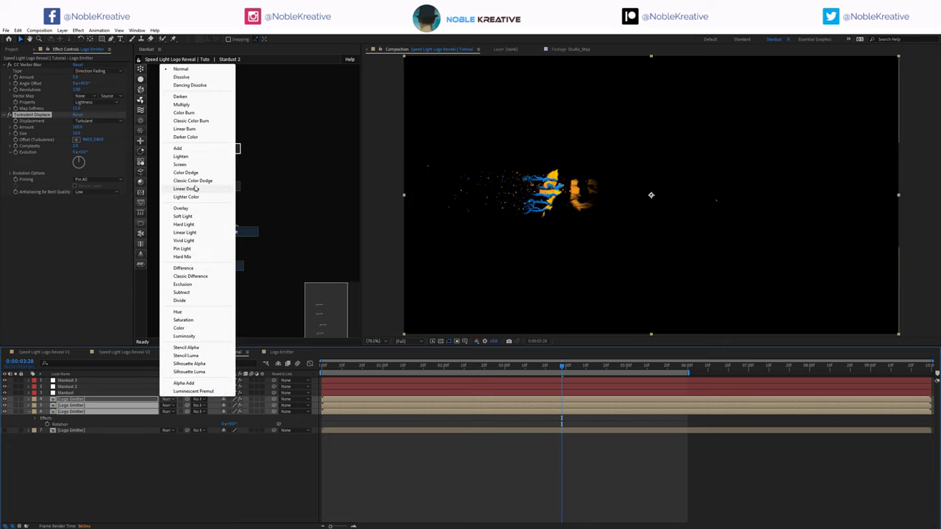
click(184, 148)
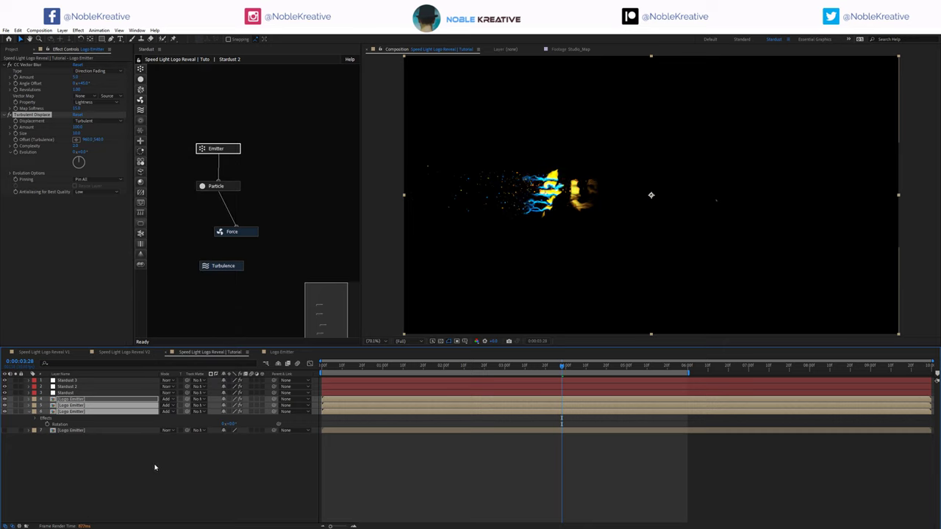
click(513, 367)
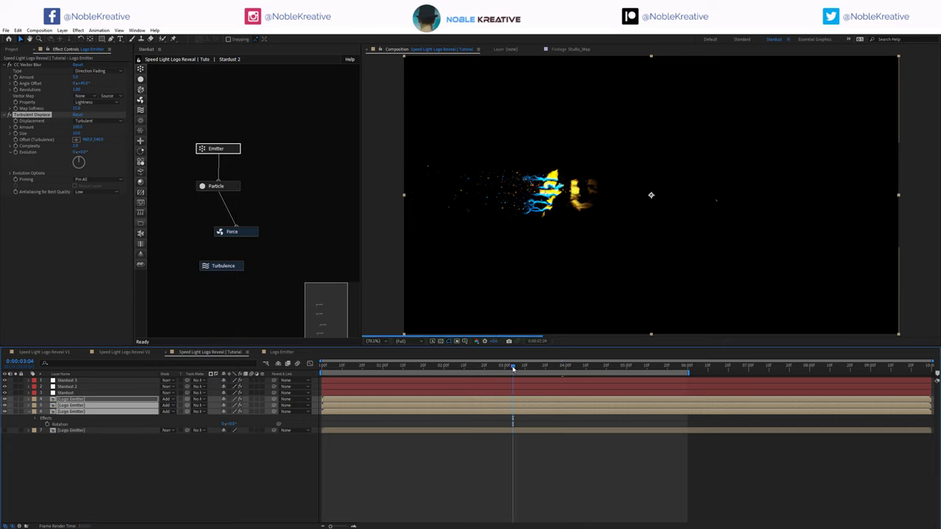
click(466, 367)
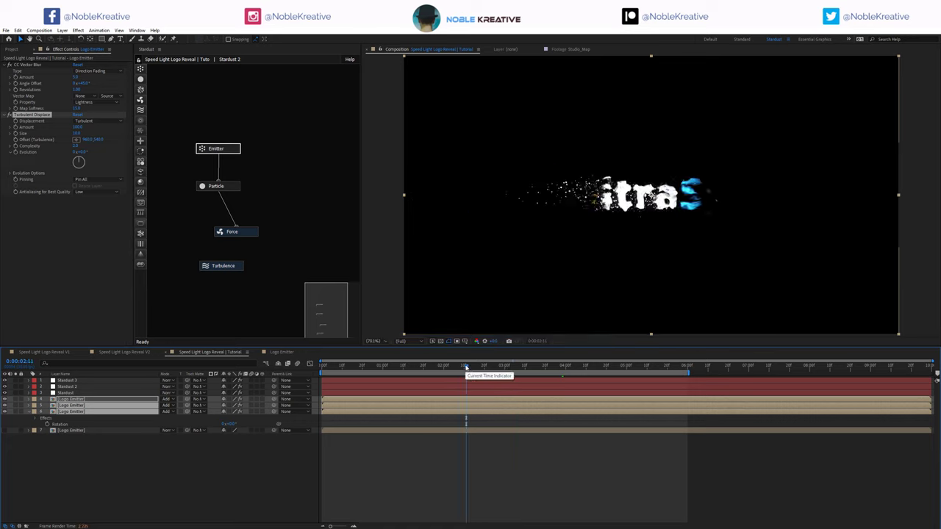
click(294, 471)
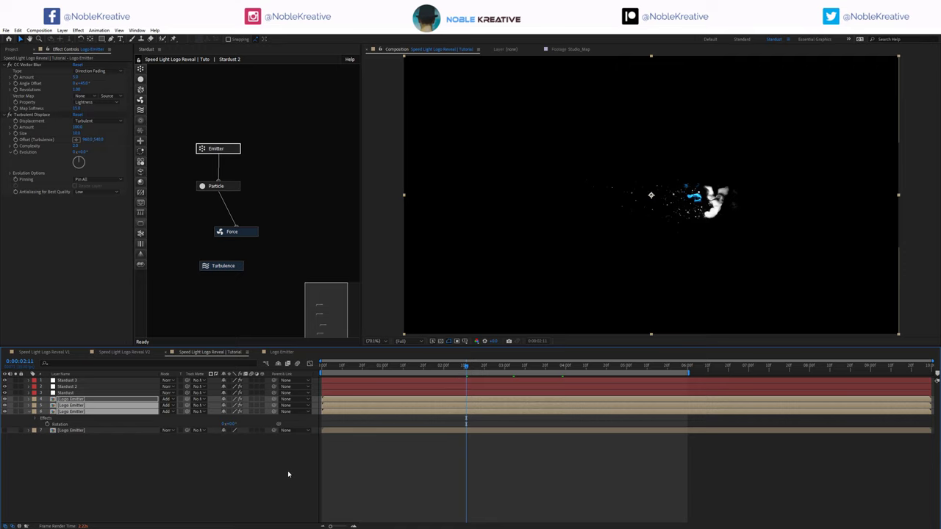
Duplicate the uppermost Logo Emitter layer and rename the duplicate Light 01.
click(86, 400)
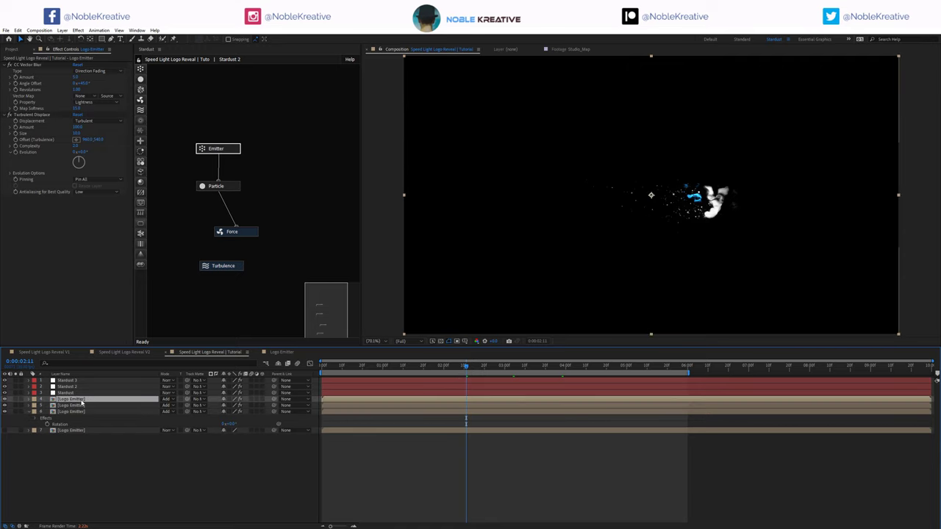
key(ctrl+d)
key(Return)
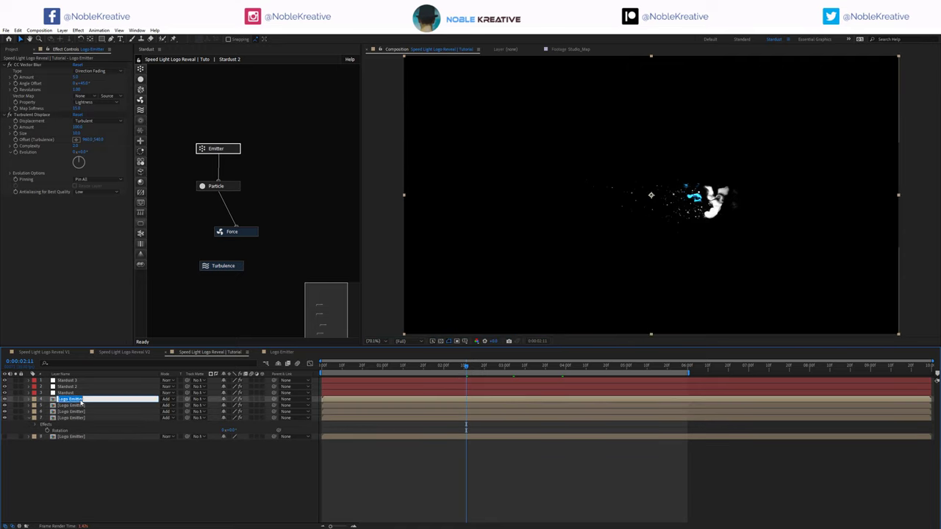
text(Light 01)
key(Return)
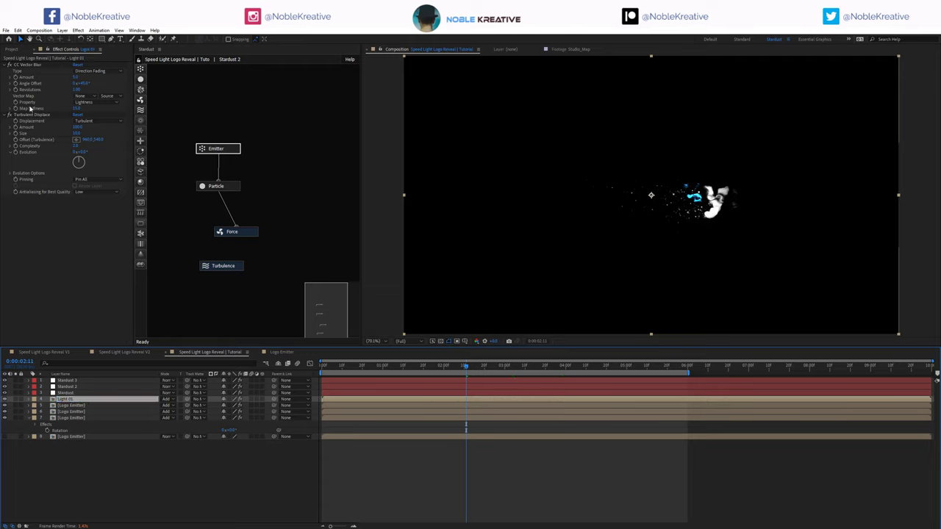
Delete CC Vector Blur and Turbulent Displace from the Light 01 layer and solo the layer.
click(37, 115)
ctrl+click(33, 65)
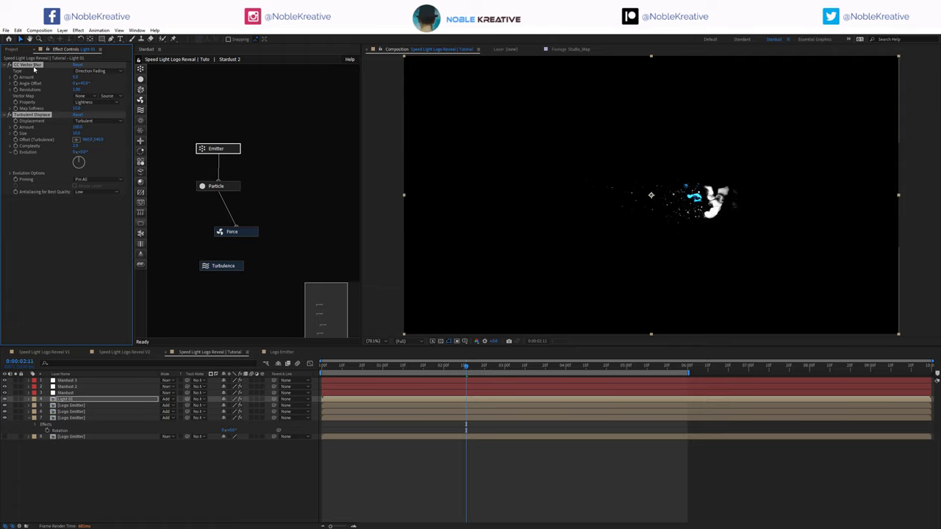
key(Delete)
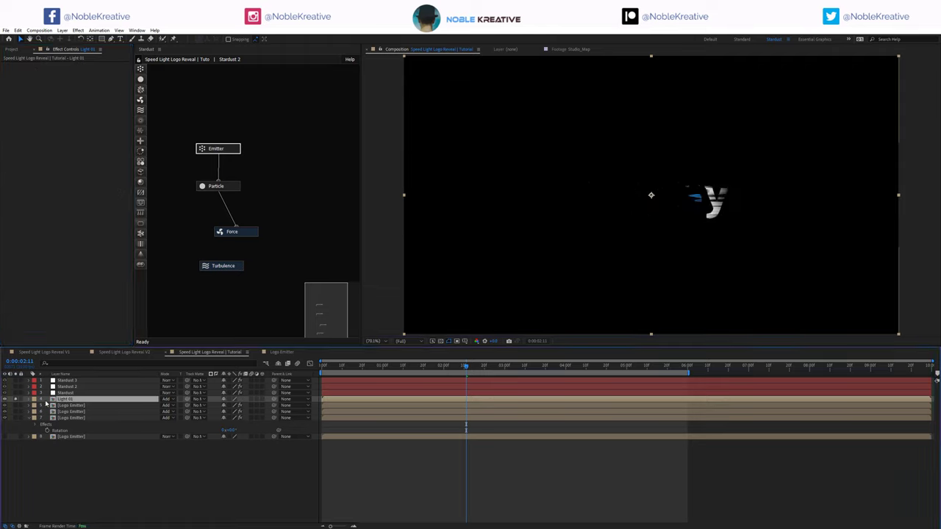
Apply the CC Radial Fast Blur effect to the Light 01 layer.
key(ctrl+space)
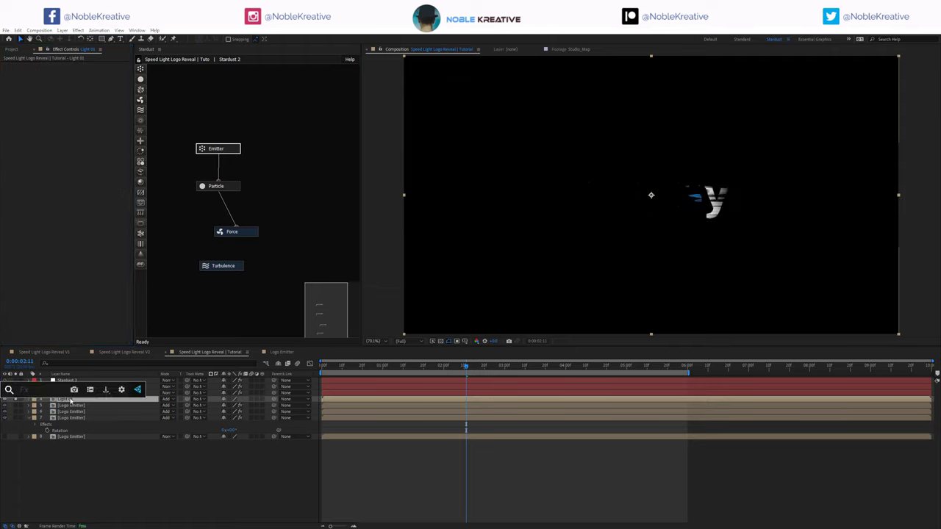
text(rad fa)
key(Return)
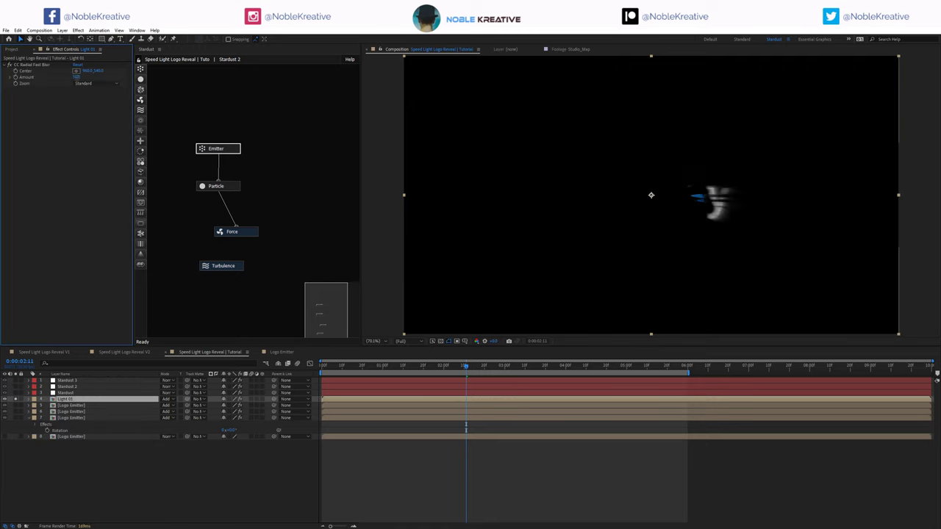
Set Light 01's CC Radial Fast Blur Amount to 90, place its Center at the frame's right edge at mid-height, and check the light at 0:00:01:17.
click(77, 77)
text(90)
key(Return)
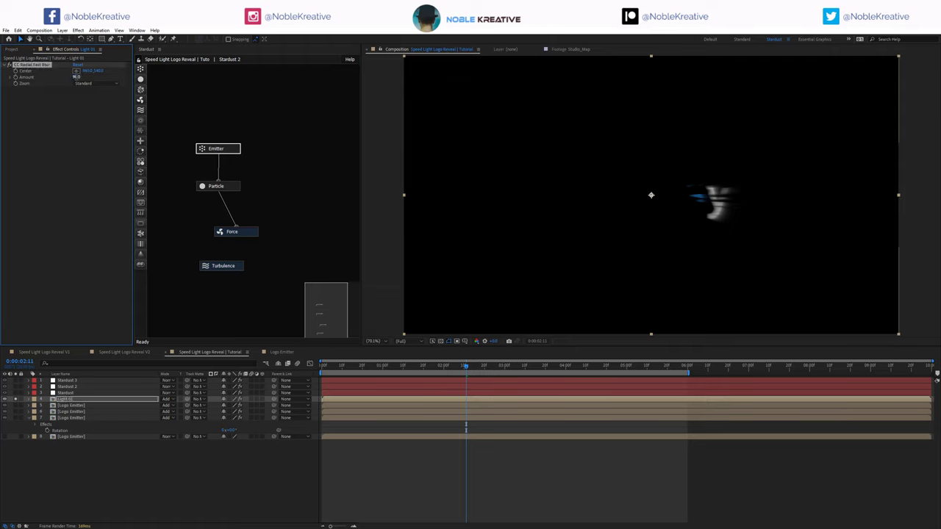
click(76, 72)
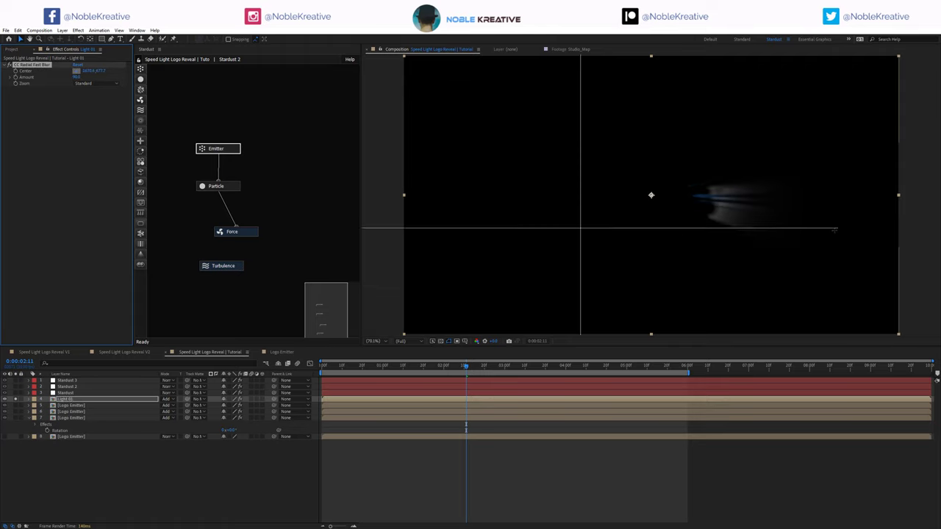
click(652, 195)
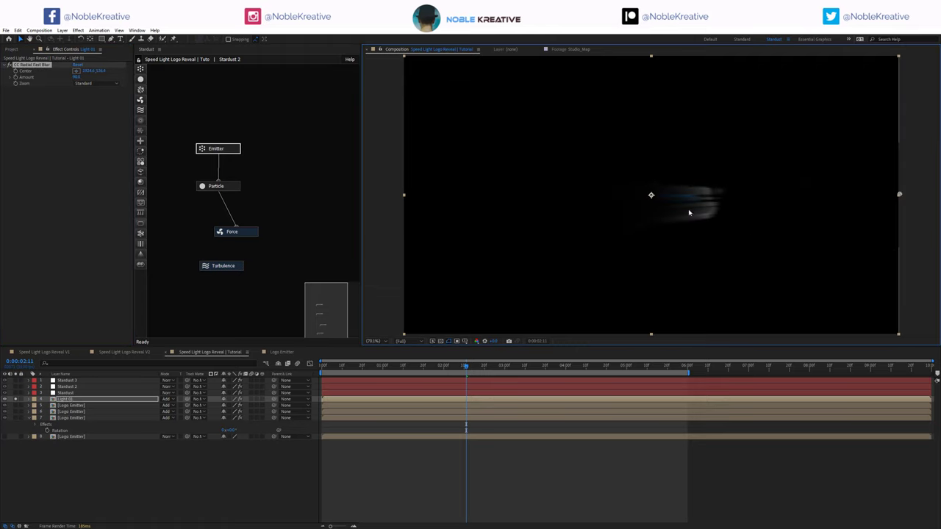
drag(347, 367, 417, 371)
click(781, 215)
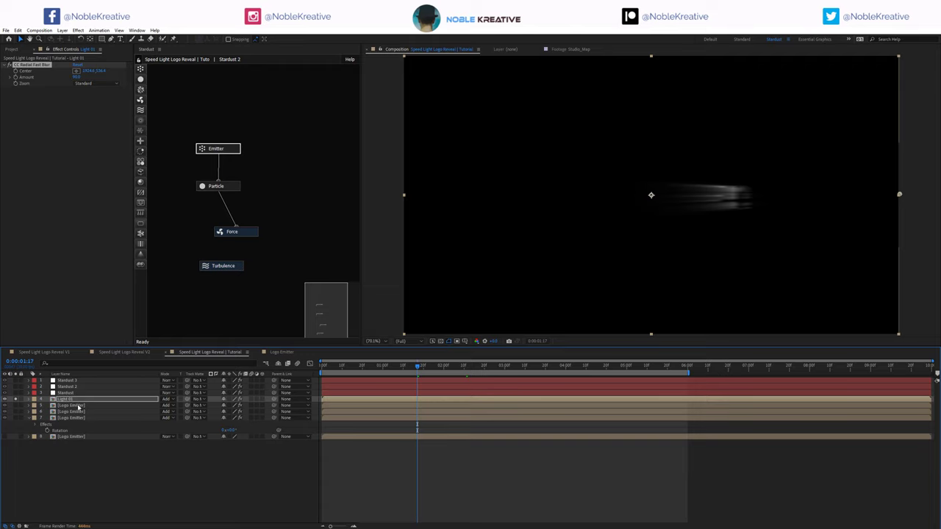
Duplicate Light 01 as Light 02 and link the duplicate's blur Center to Light 01's Center with an expression.
key(ctrl+d)
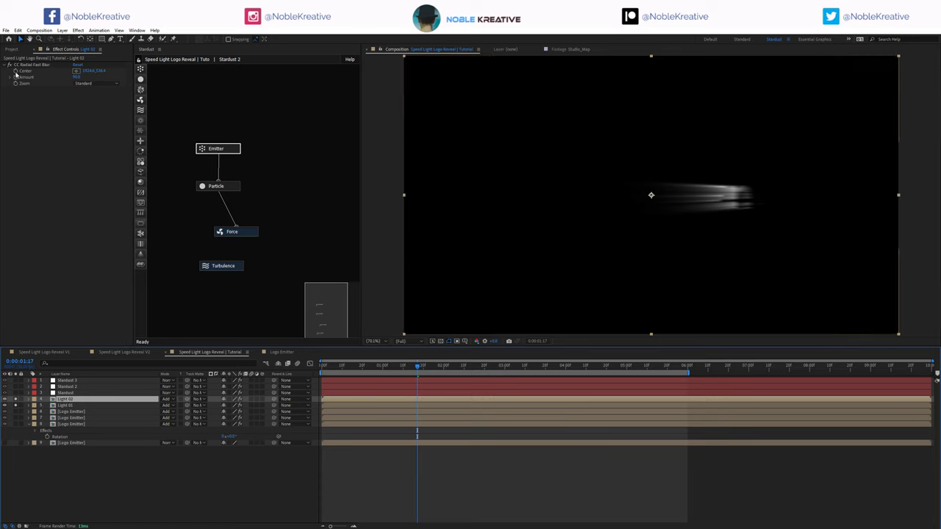
alt+click(16, 71)
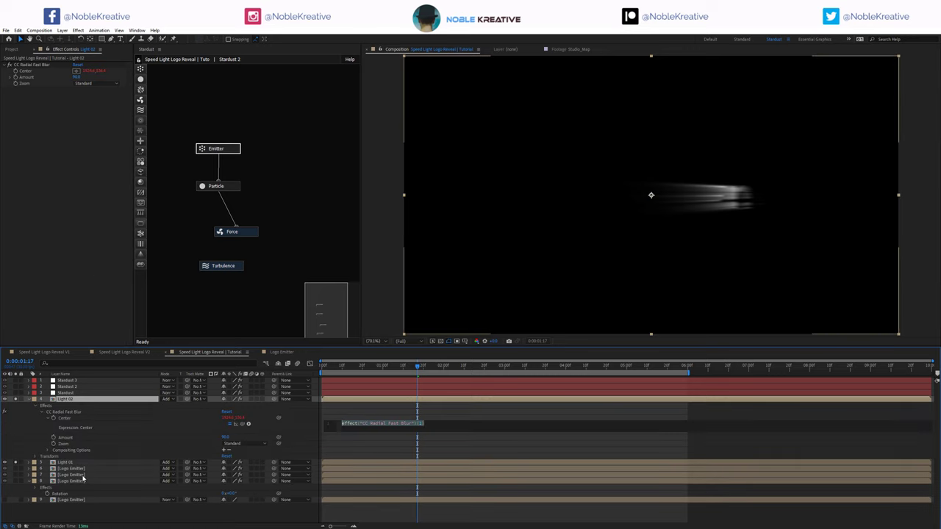
click(87, 462)
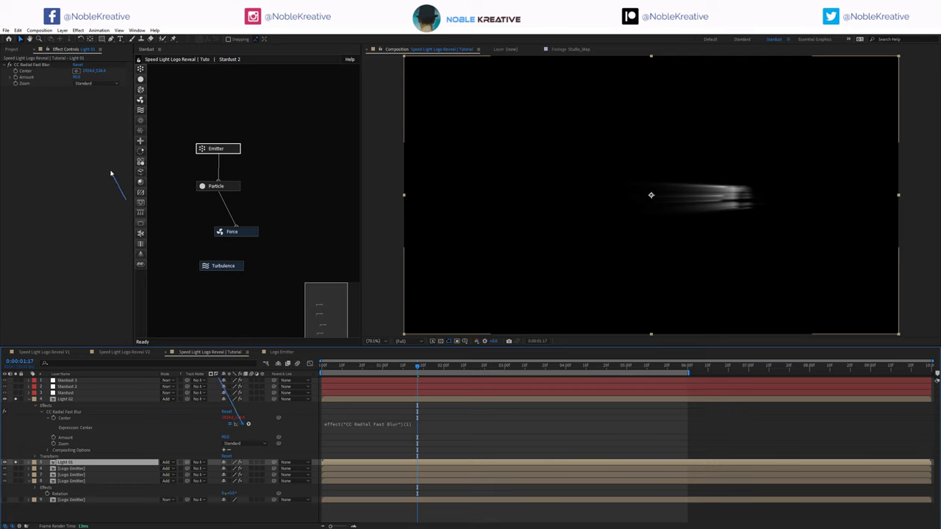
drag(110, 174, 27, 70)
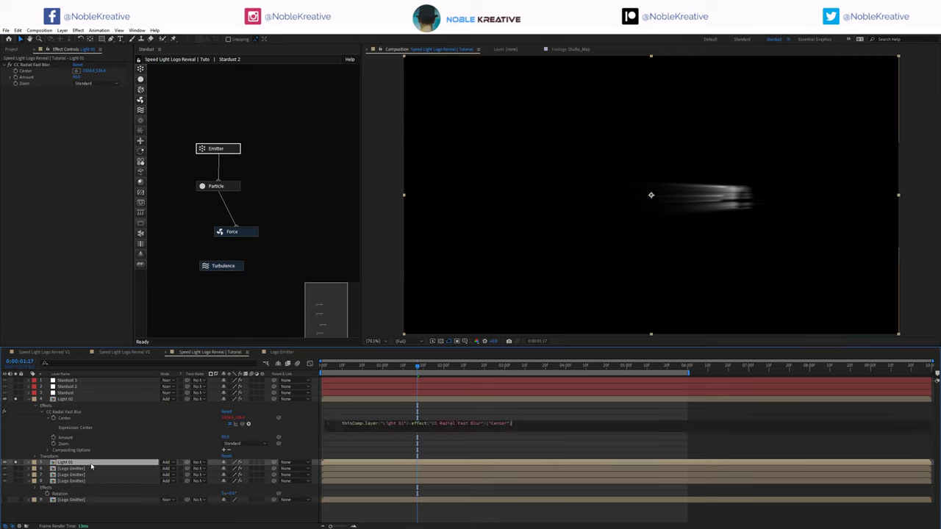
Set Light 02's CC Radial Fast Blur Amount to 50 and duplicate the layer three times to make Light 03, Light 04 and Light 05.
click(105, 399)
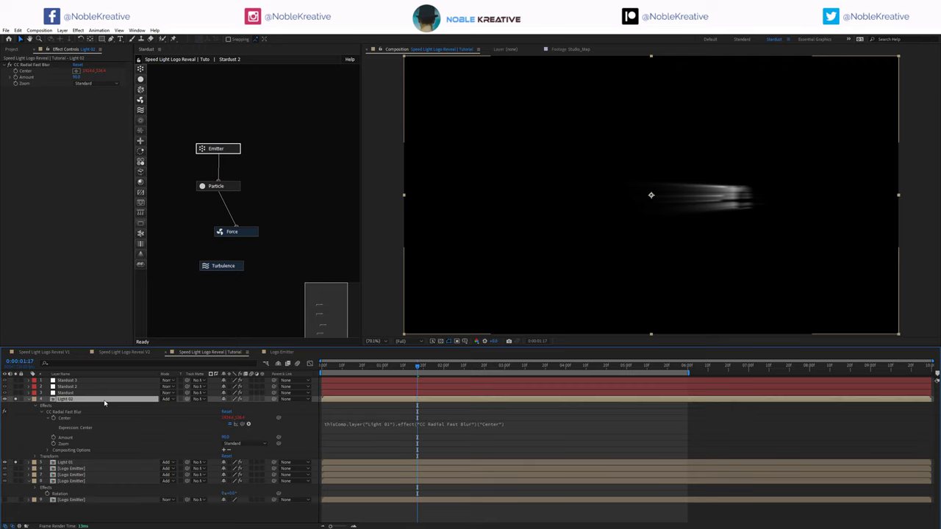
click(77, 77)
text(50)
key(Return)
click(77, 400)
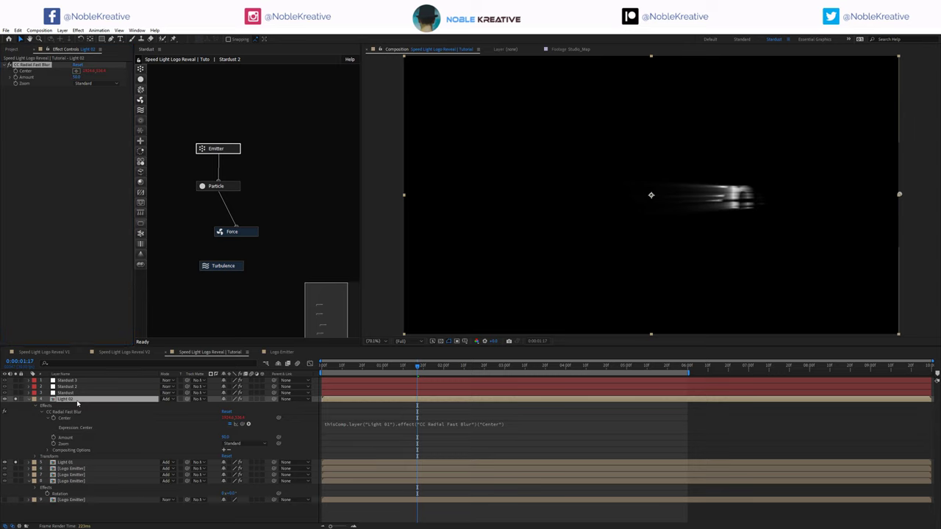
key(ctrl+d)
key(ctrl+d)
key(ctrl+d)
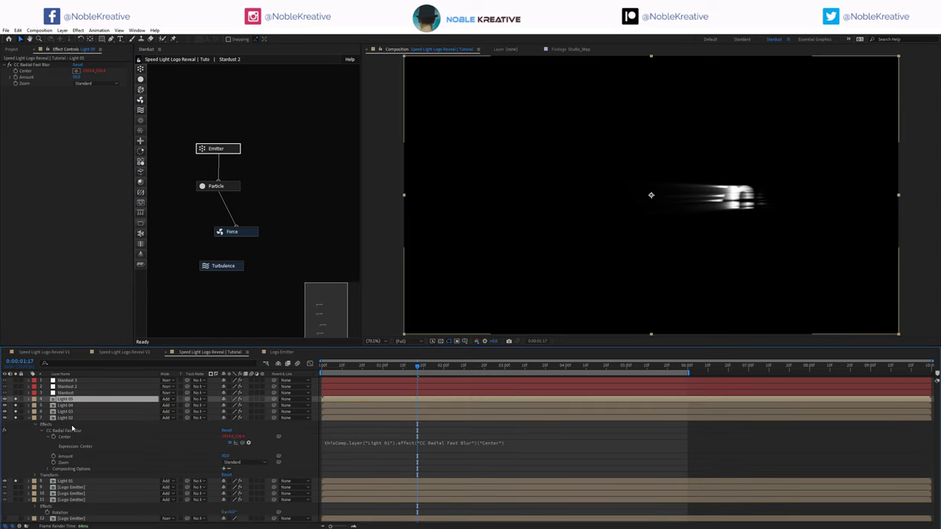
Give the Light 05 and Light 04 layers each their own CC Radial Fast Blur Amount.
click(76, 77)
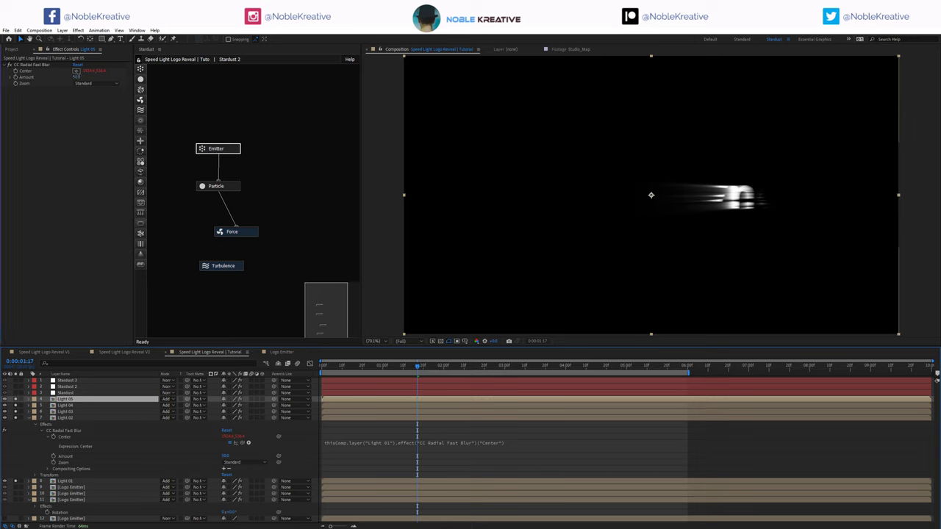
text(30)
key(Return)
click(83, 406)
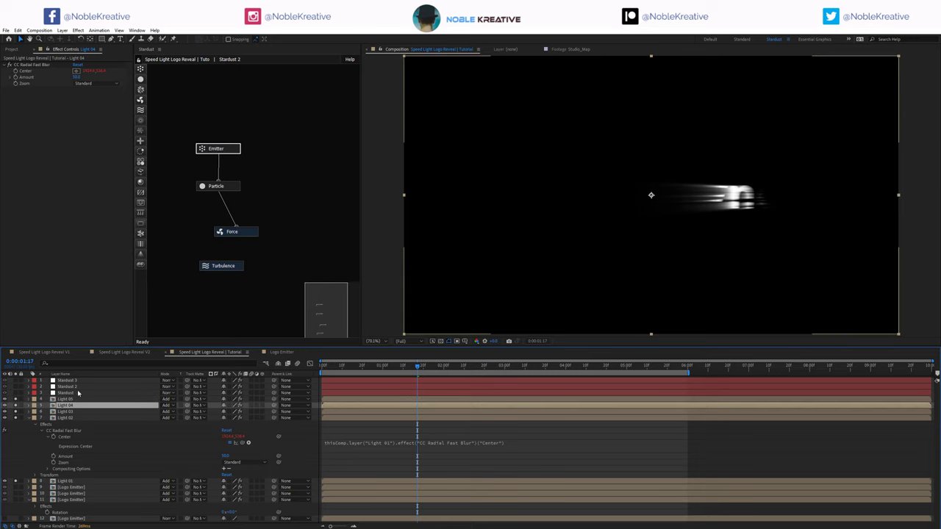
click(77, 77)
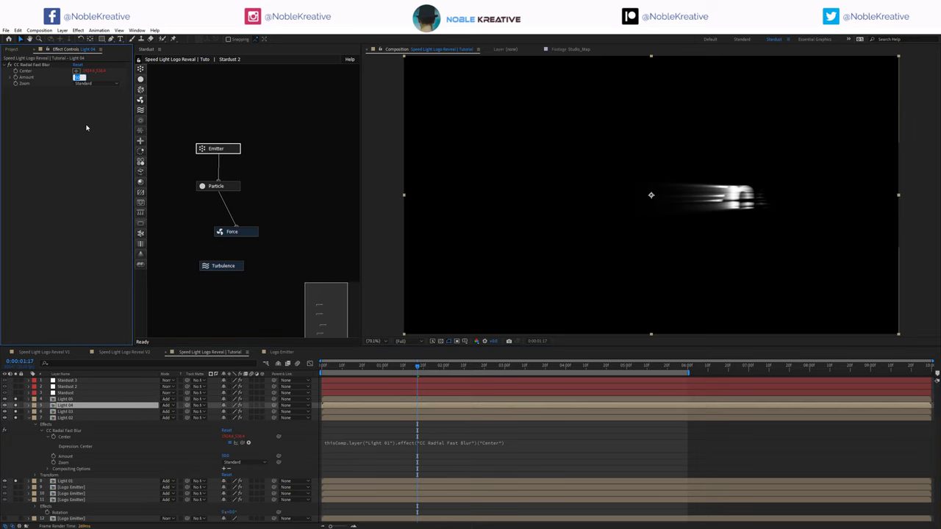
text(40)
key(Return)
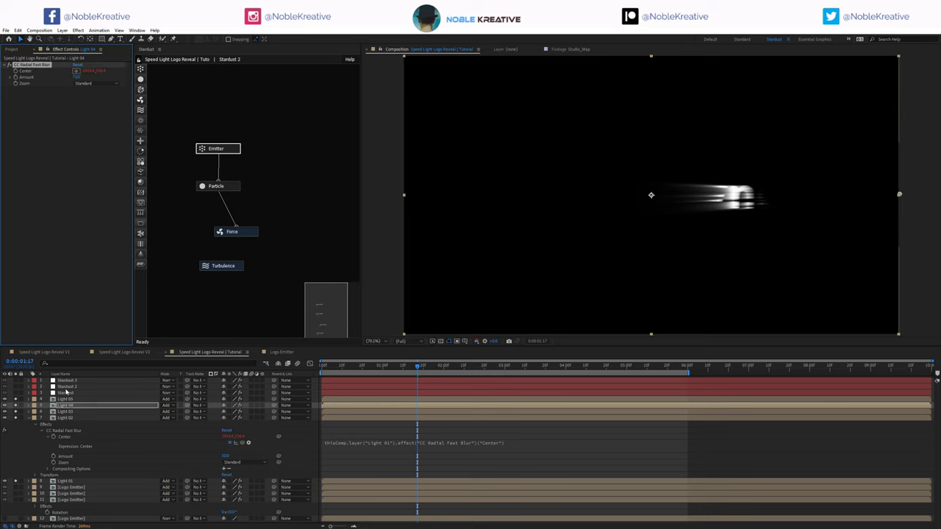
Apply Turbulent Displace to the Light 03 layer, set its Amount to 100 and reduce its Size.
click(77, 413)
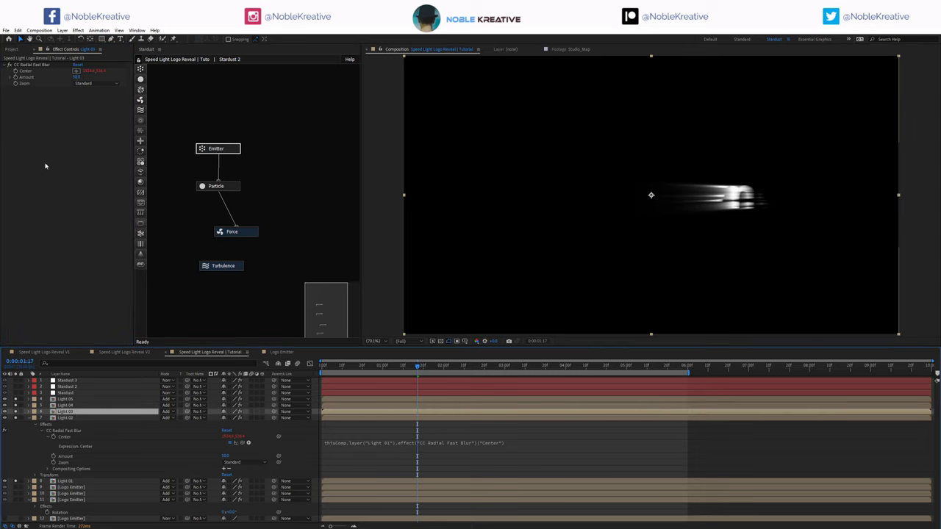
key(ctrl+space)
text(tur)
key(Return)
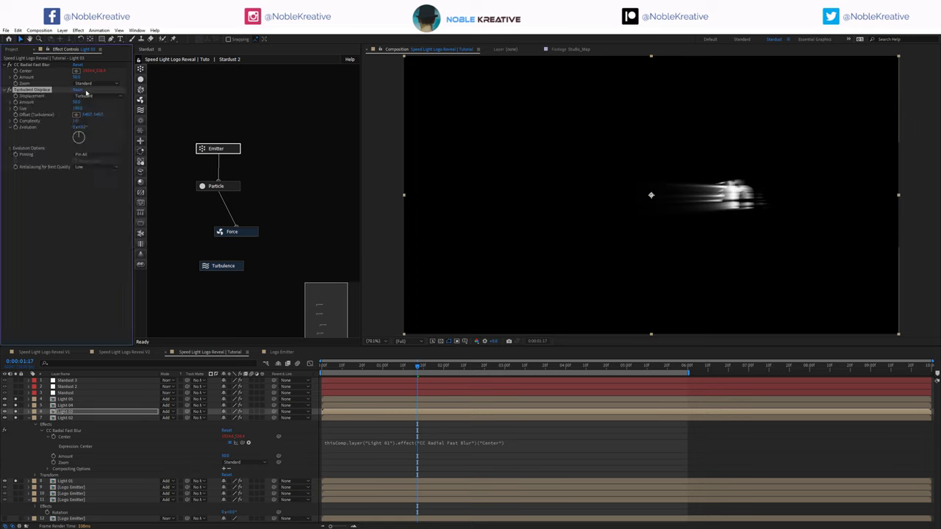
drag(77, 108, 77, 105)
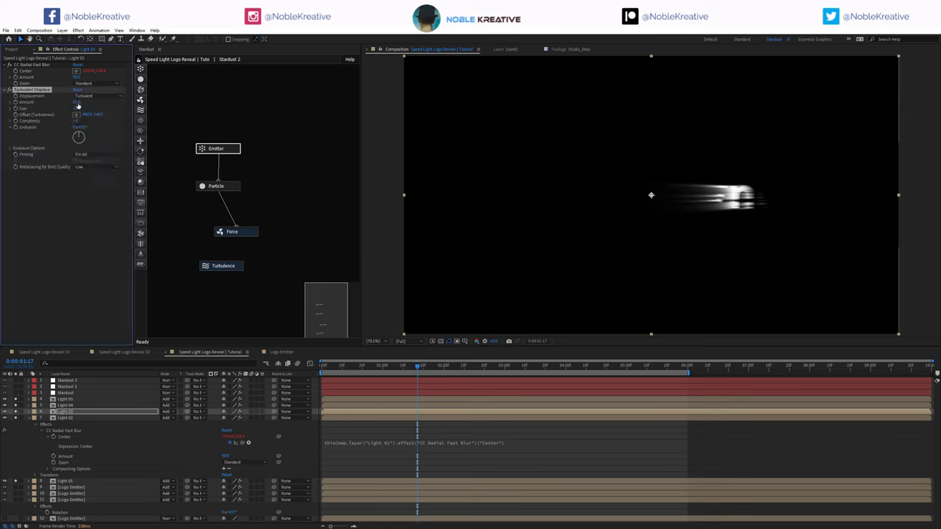
key(Return)
key(Return)
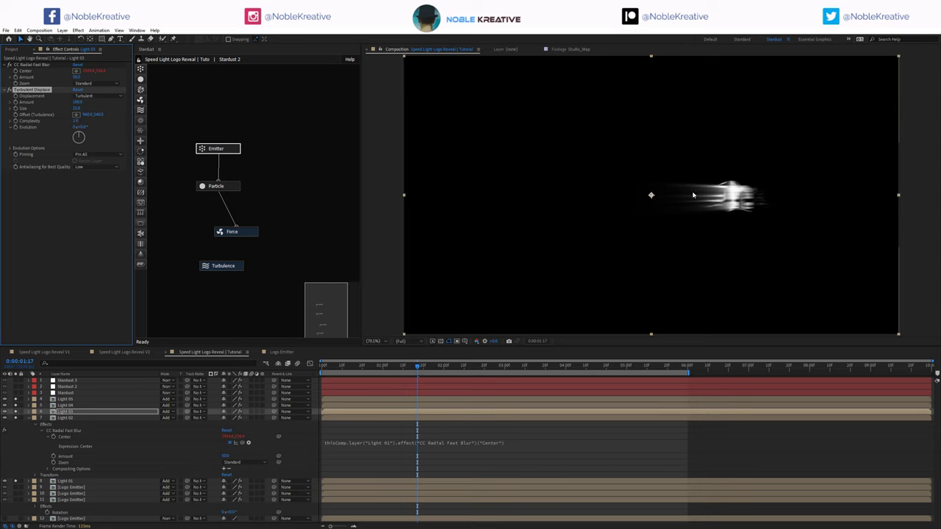
Copy Light 03's Turbulent Displace onto Light 05 and set Light 05's radial blur Zoom to Brightest.
click(74, 400)
click(95, 83)
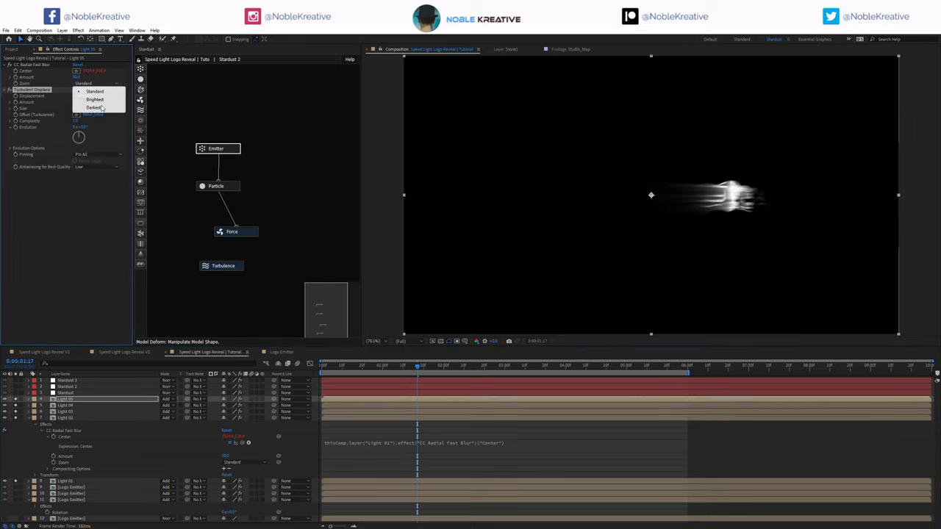
click(88, 97)
Set the CC Radial Fast Blur Zoom to Brightest on Light 04, Light 03 and Light 02.
click(74, 405)
click(95, 84)
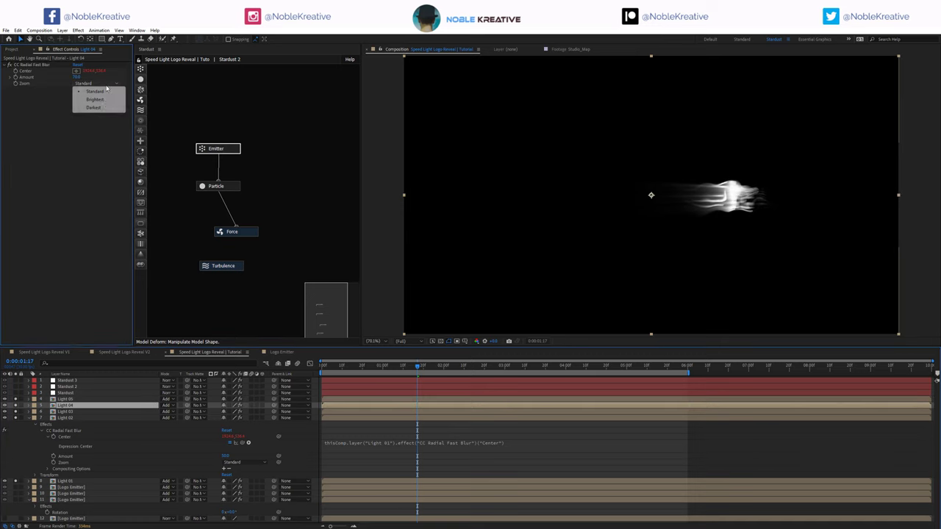
click(88, 96)
click(73, 411)
click(96, 95)
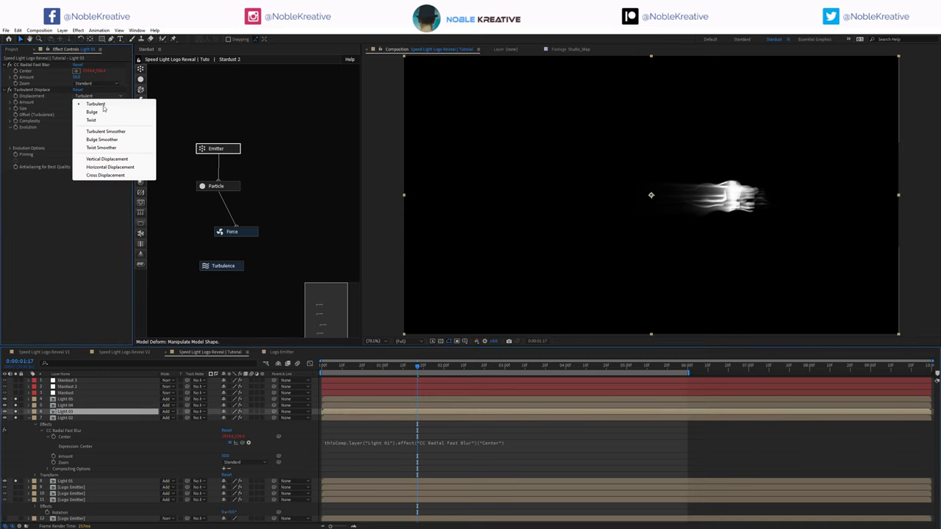
click(95, 83)
click(94, 100)
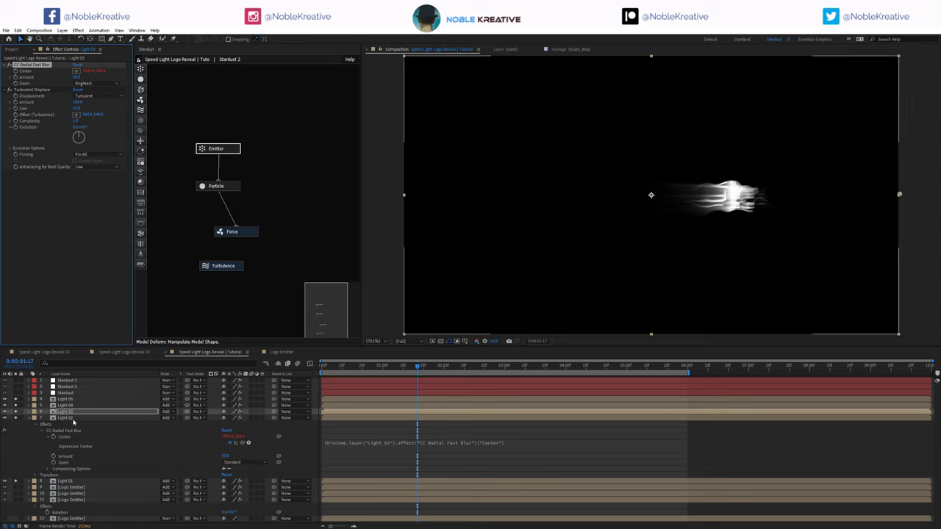
click(73, 418)
click(94, 83)
click(95, 100)
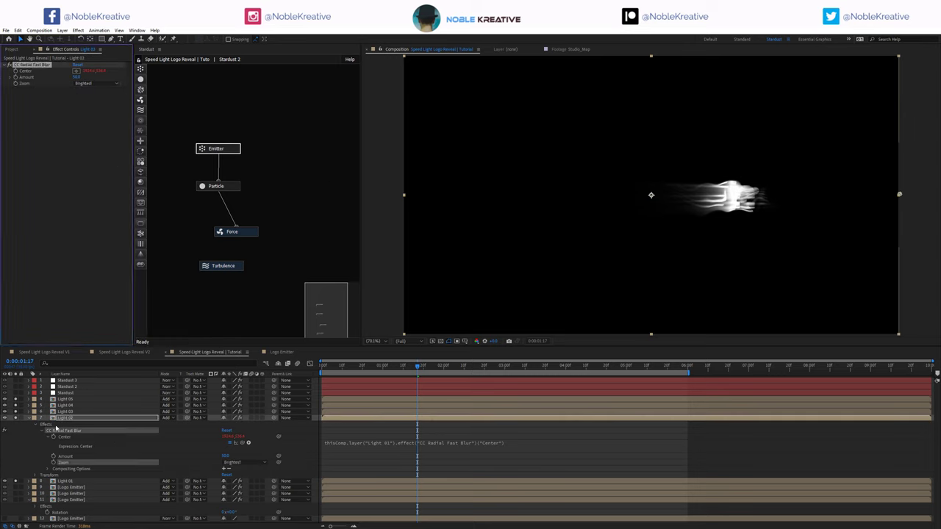
click(29, 418)
Try different blur Center positions on Light 01 and place it just beyond the frame's right edge at mid-height.
click(66, 424)
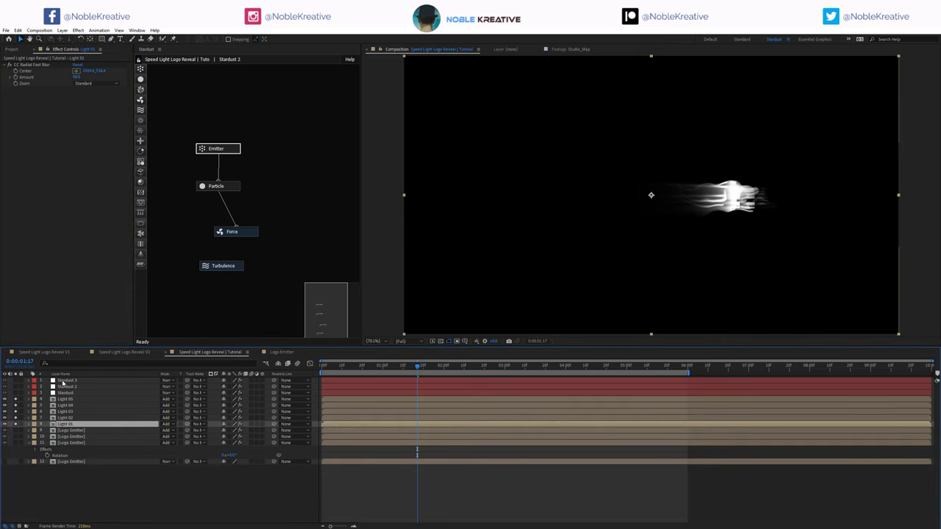
drag(90, 71, 213, 78)
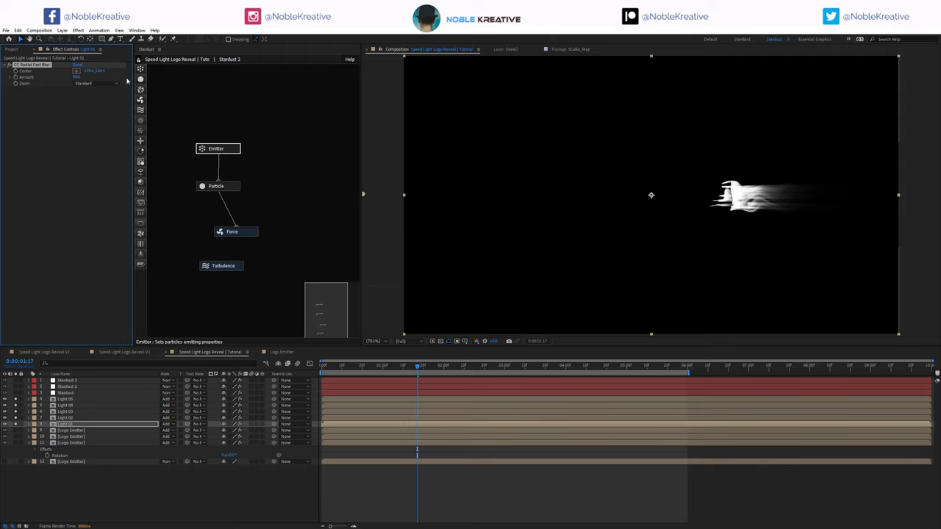
click(76, 71)
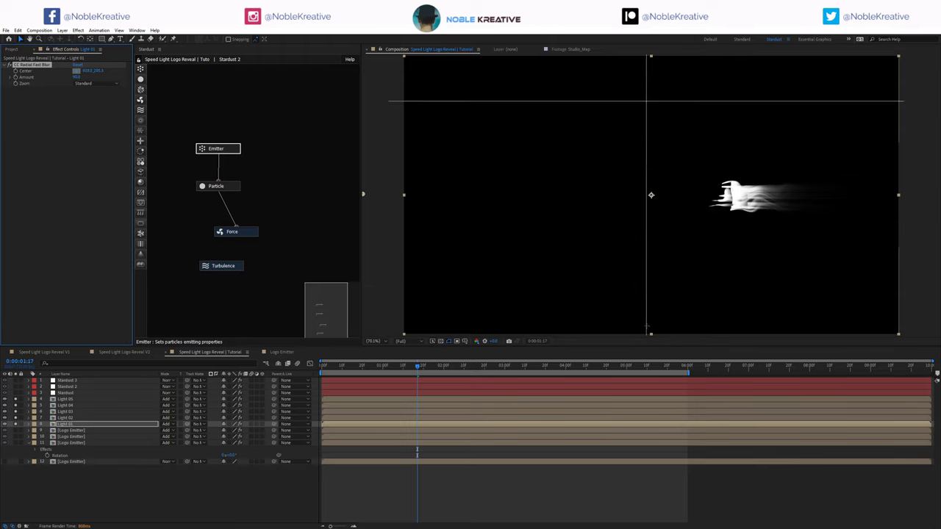
click(909, 195)
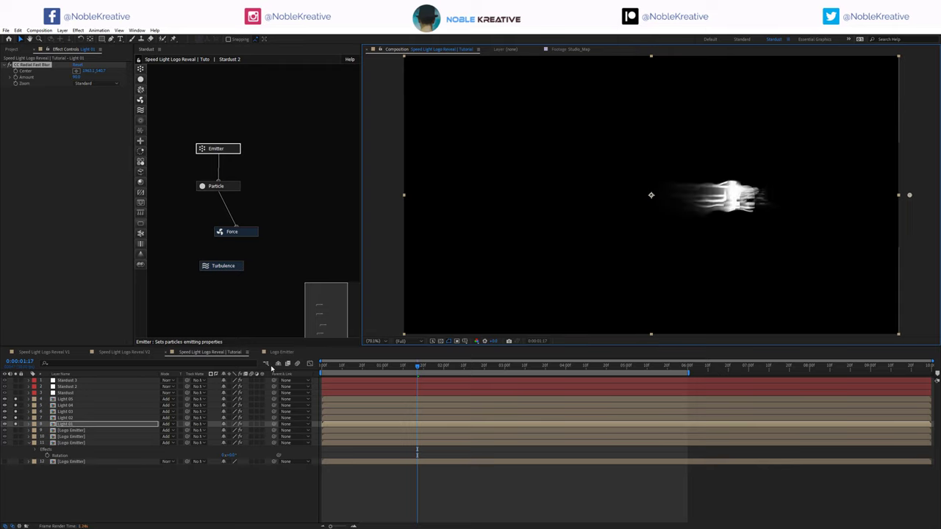
Turn off solo on all the Light layers and preview the full composition from the start.
click(76, 488)
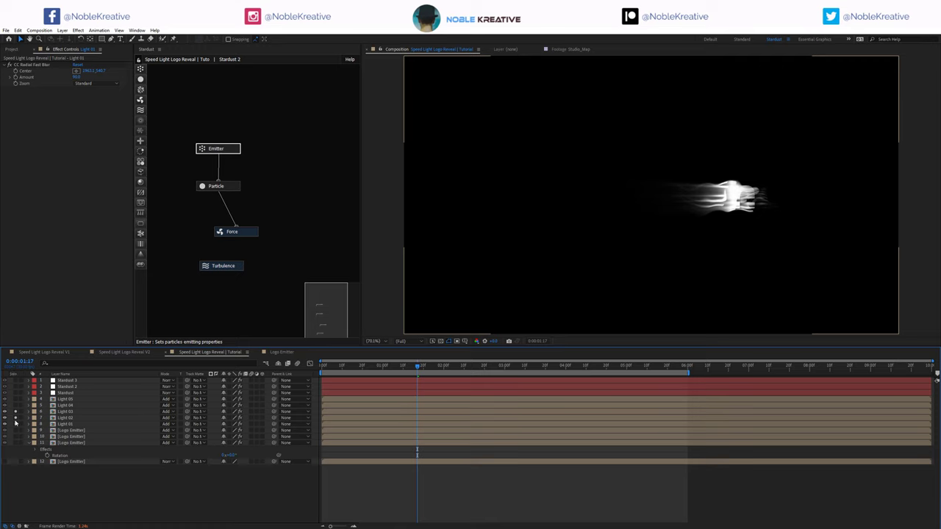
key(Home)
key(space)
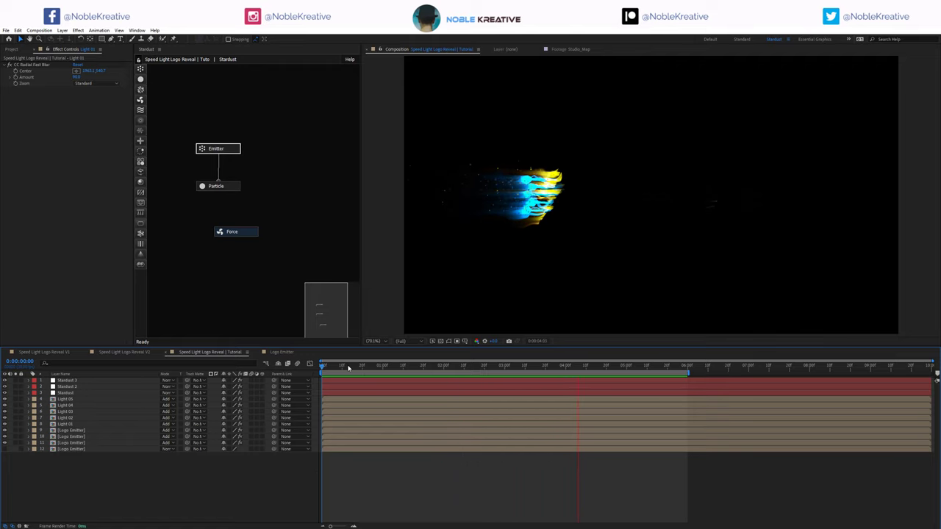
click(53, 393)
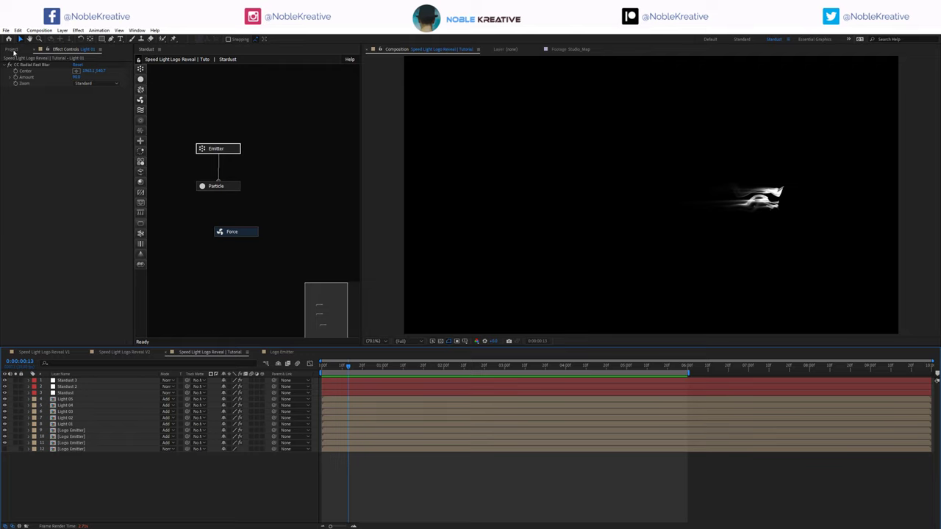
Open the Logo Transition composition, inspect the logo wipe up to 0:00:02:17, and return to the Speed Light Logo Reveal | Tutorial composition.
click(12, 49)
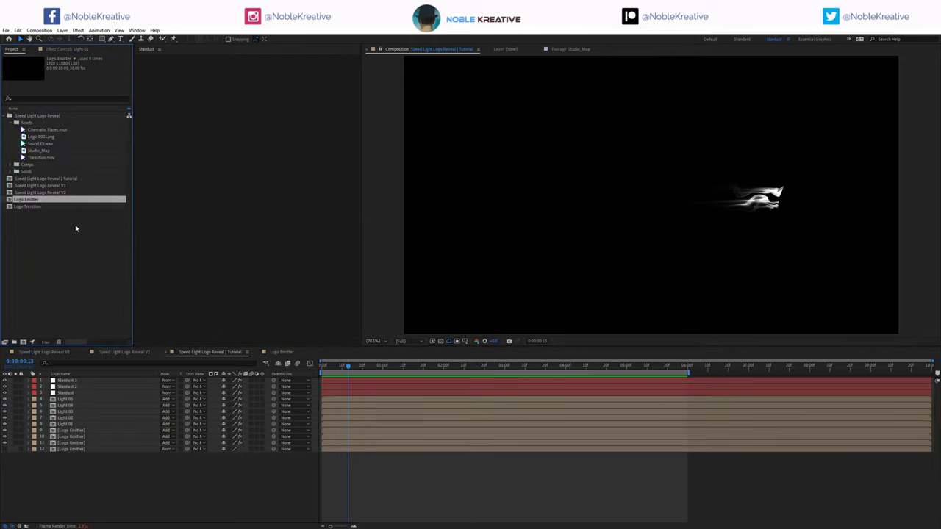
click(32, 207)
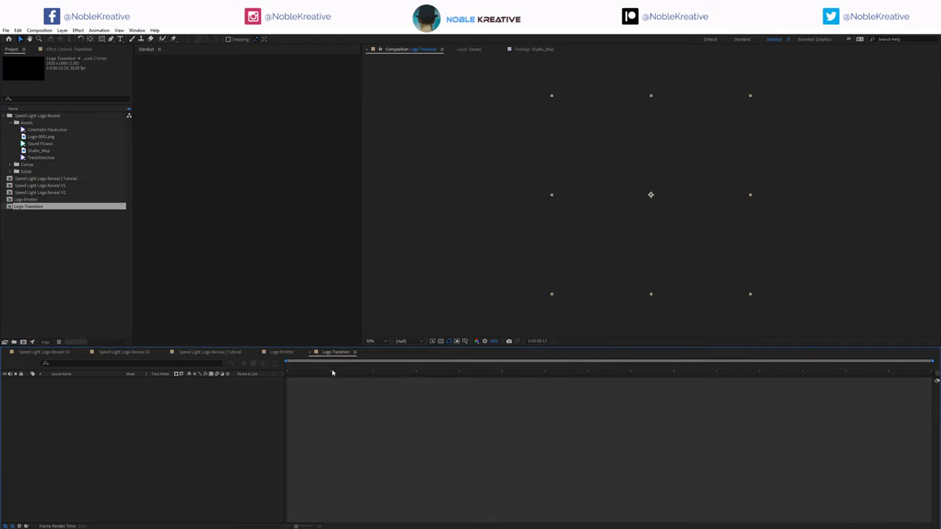
drag(314, 367, 446, 368)
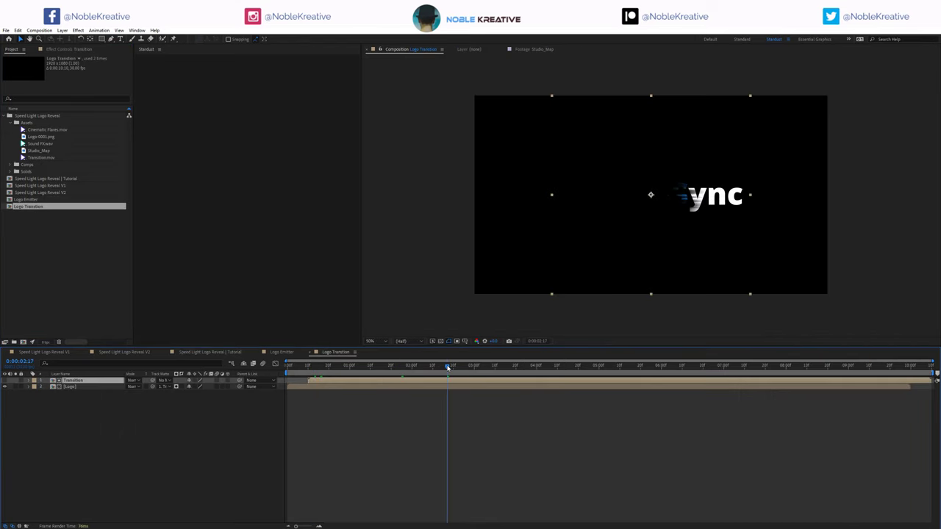
click(210, 353)
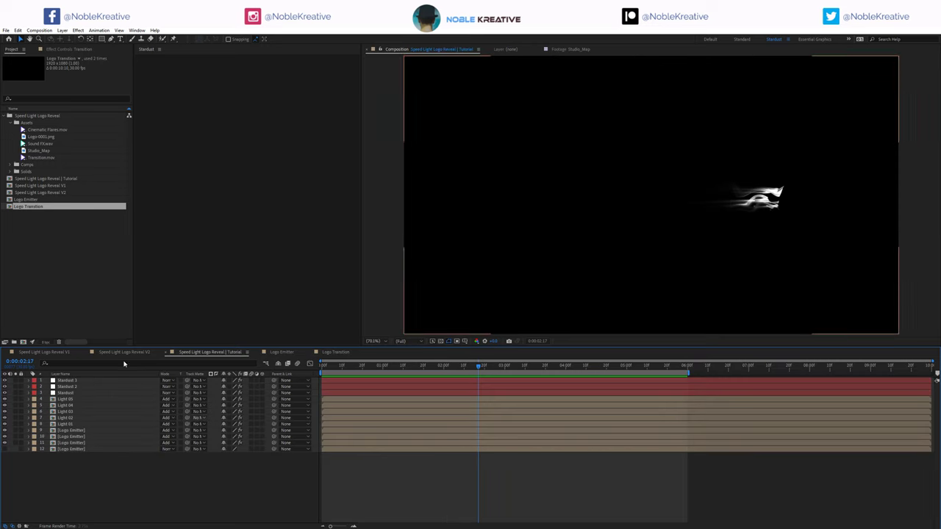
Add the Logo Transition composition as a layer just above the lowest Logo Emitter and check the logo at 0:00:03:07.
click(96, 444)
drag(96, 446, 97, 446)
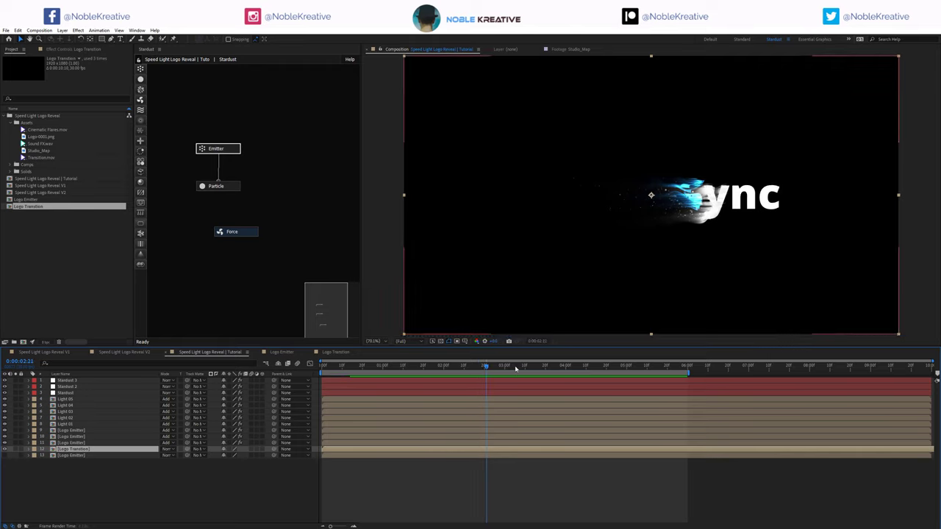
mouse_move(517, 368)
mouse_down()
mouse_move(507, 367)
mouse_move(519, 368)
mouse_up()
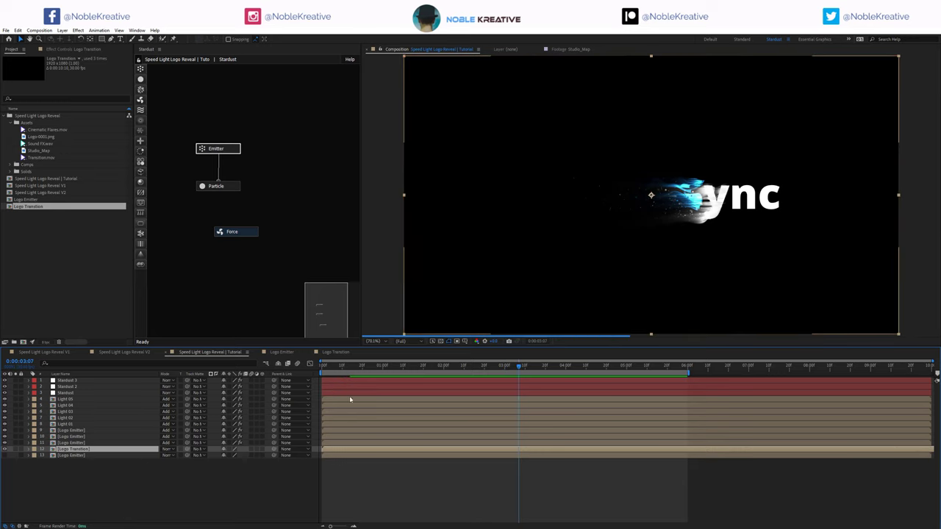
Stagger the displaced Logo Emitter copies and the Light layers in time so each starts slightly later, with Light 05 starting last.
click(330, 445)
click(336, 440)
drag(336, 440, 343, 408)
click(342, 419)
click(340, 412)
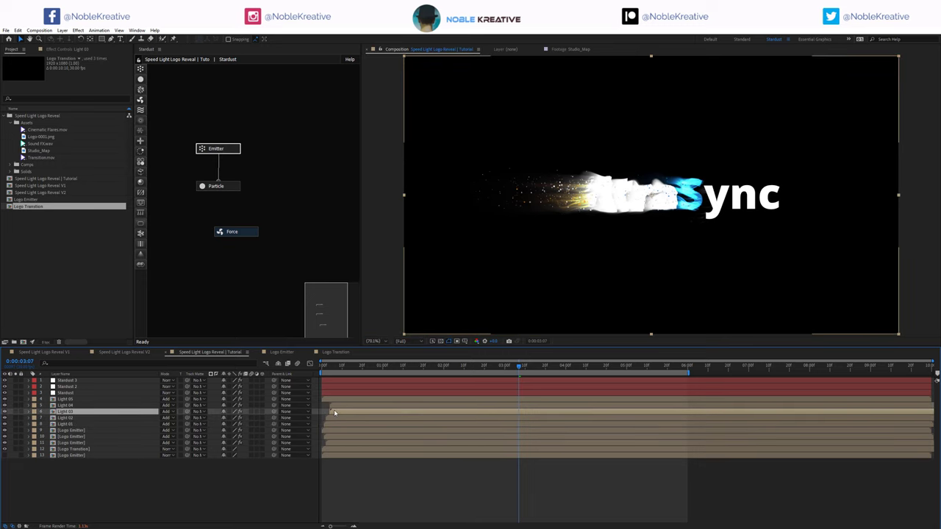
click(340, 399)
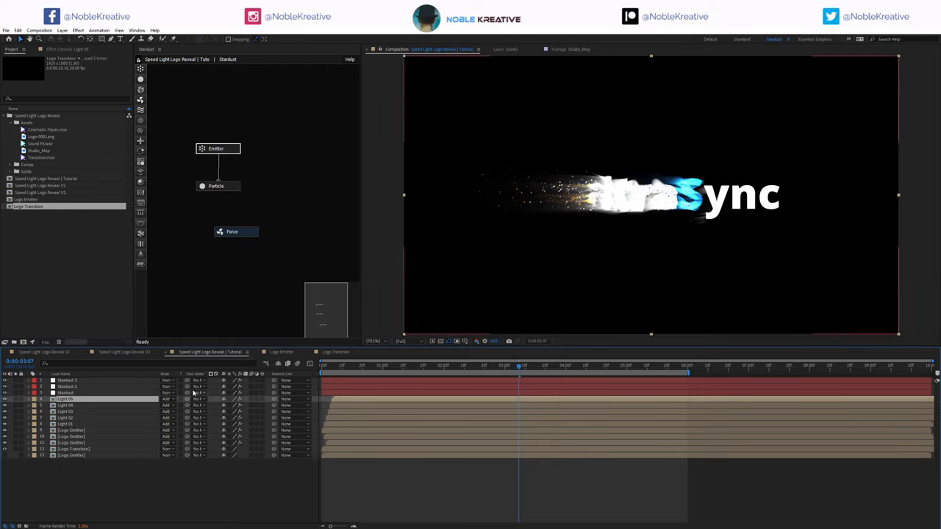
Lower the opacity of Light 04 to about 44%, Light 05 to about 48% and Light 02 to about 71%.
click(72, 50)
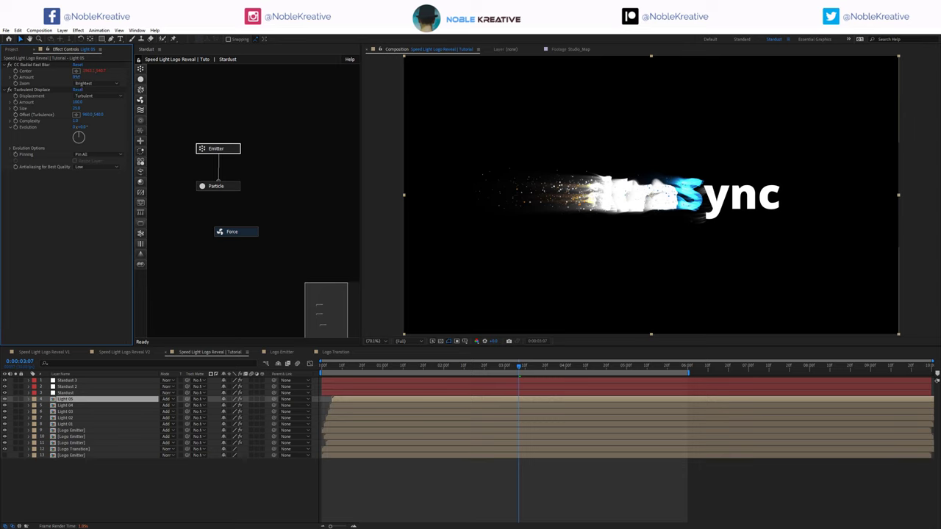
click(33, 65)
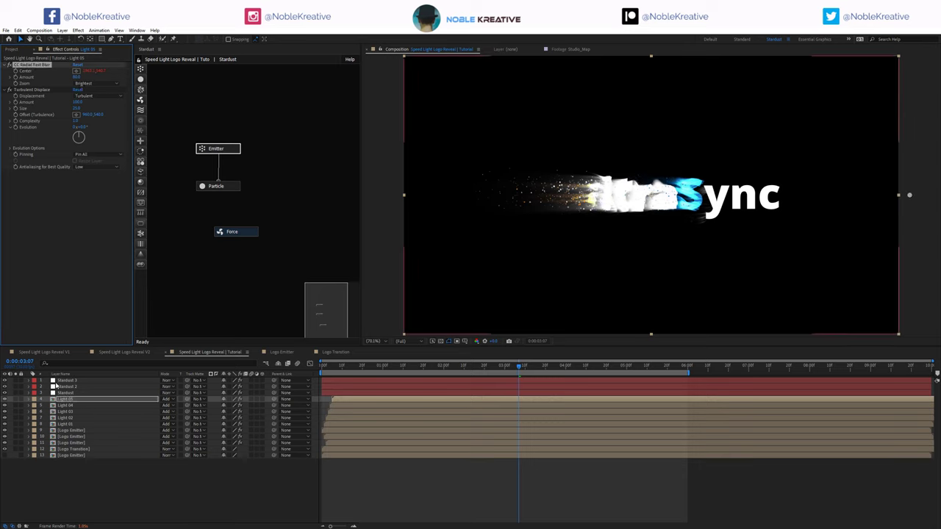
click(79, 412)
click(79, 407)
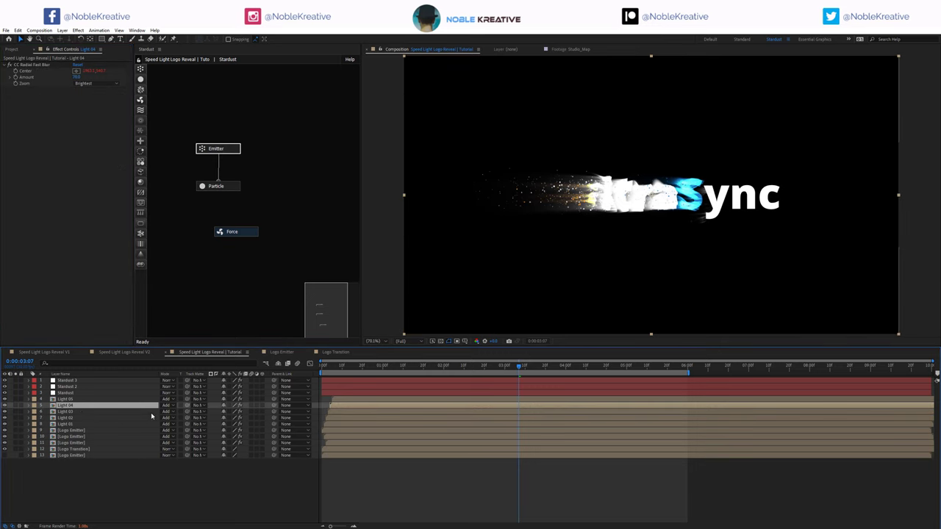
key(t)
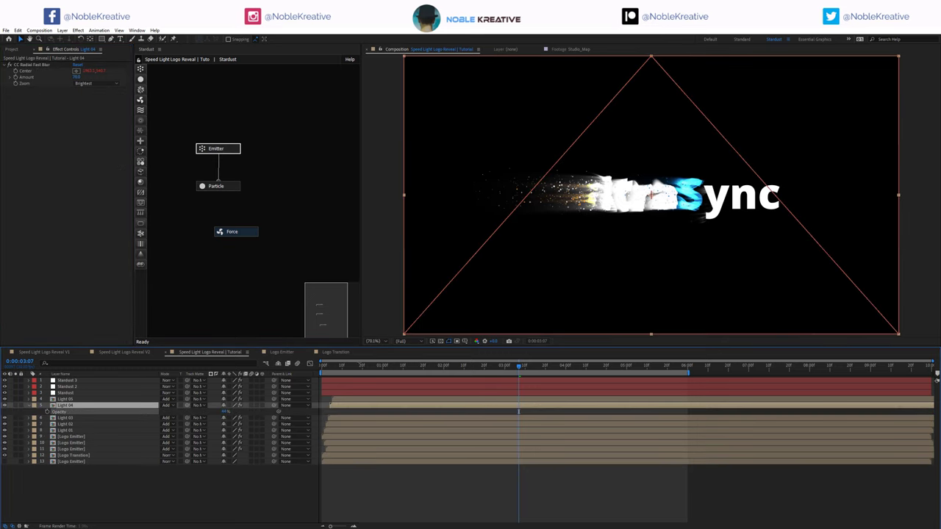
drag(225, 412, 206, 412)
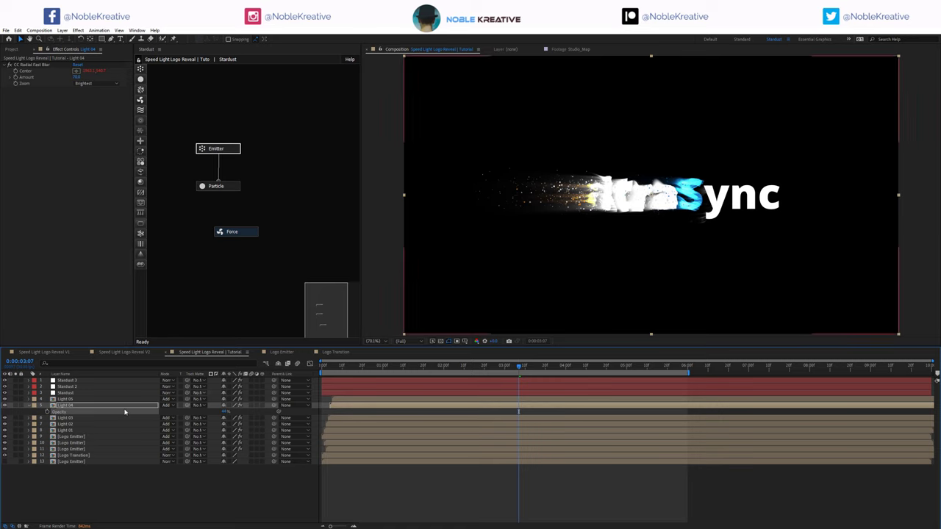
click(74, 400)
key(t)
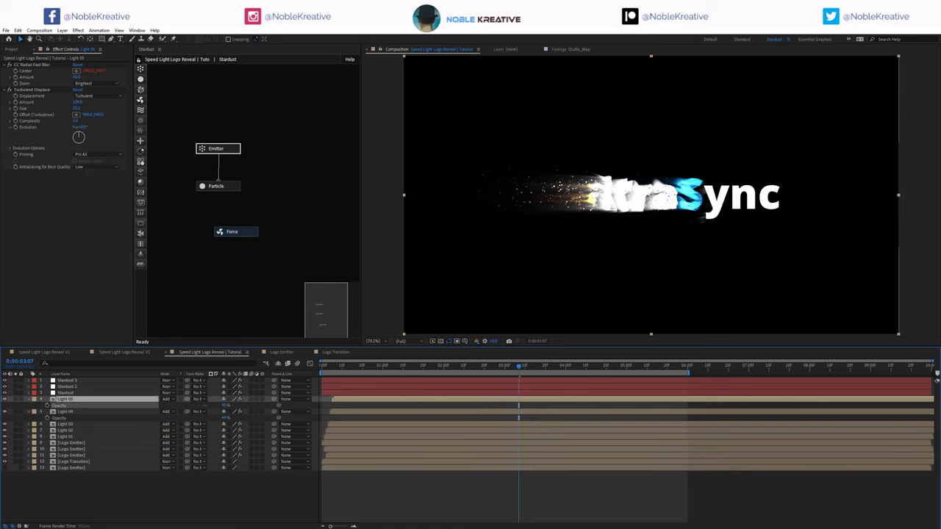
click(70, 431)
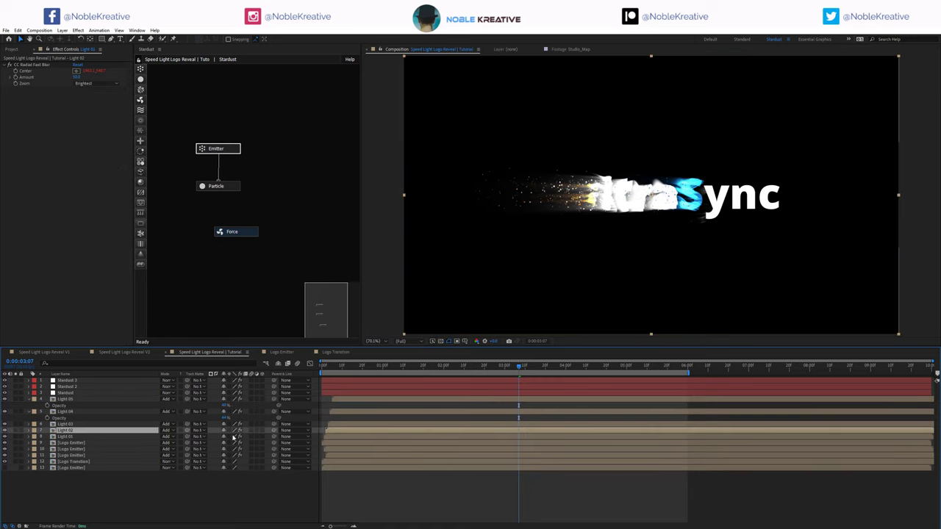
key(t)
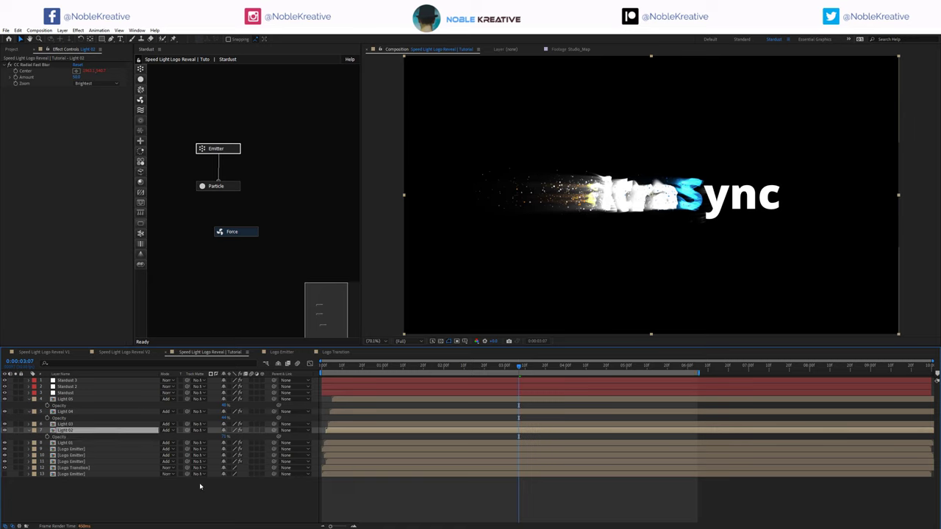
Duplicate the topmost Stardust layer, solo the copy and set its Emitter type to Box.
click(89, 380)
key(ctrl+d)
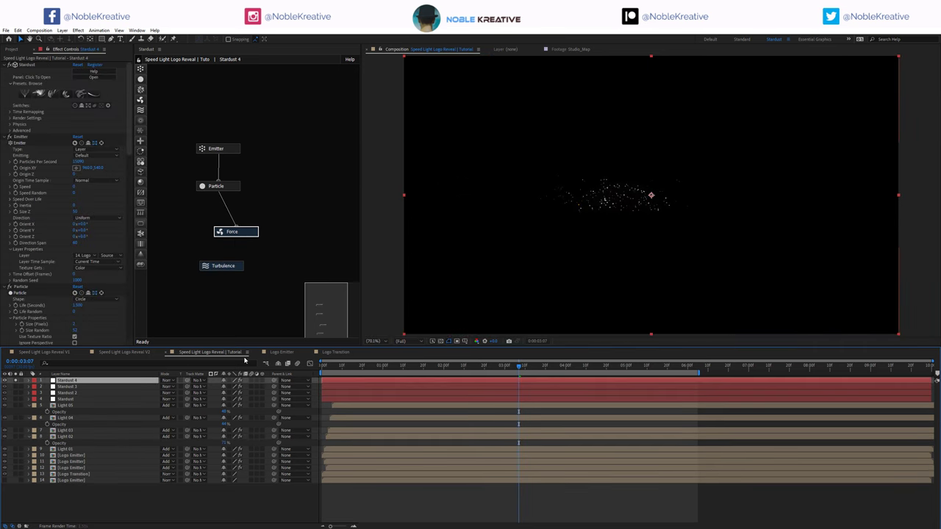
click(216, 148)
click(96, 156)
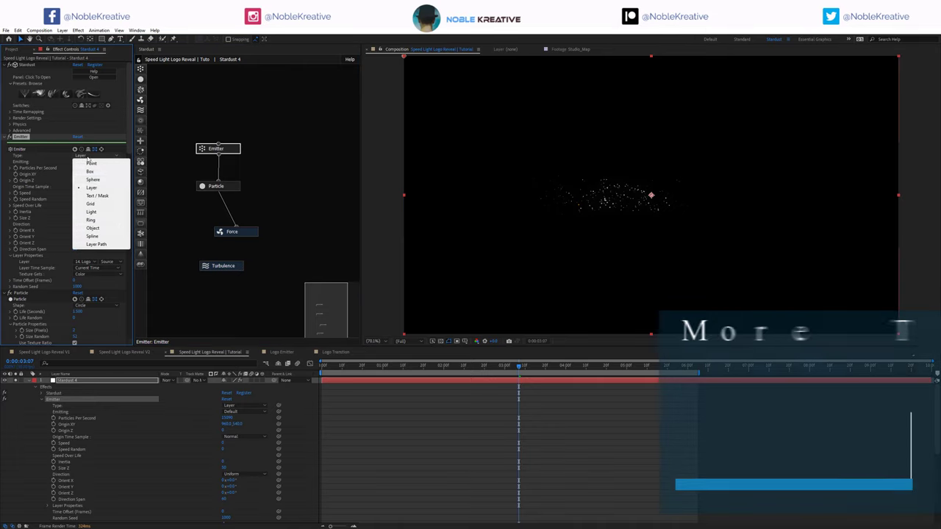
click(94, 172)
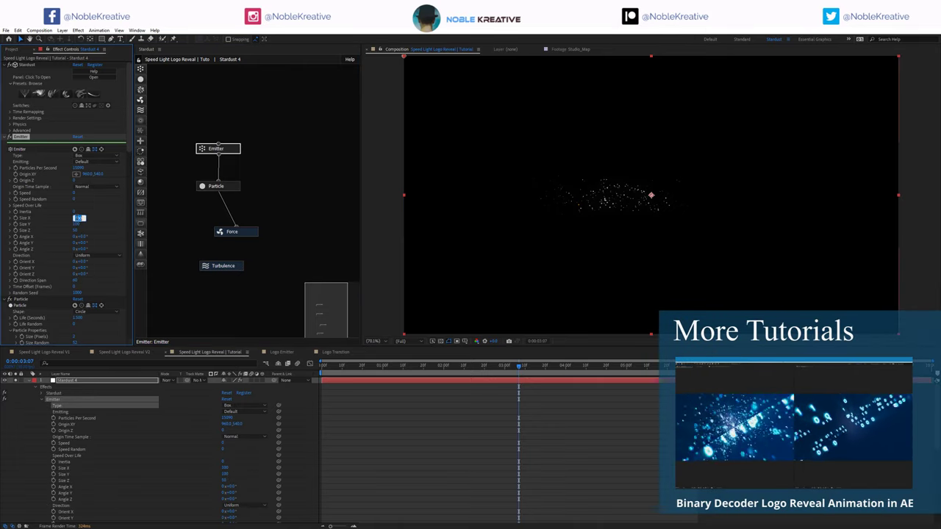
Set the box Emitter's Size X to 1000, Size Y to 500 and Size Z to 800.
click(76, 218)
text(1000)
key(Return)
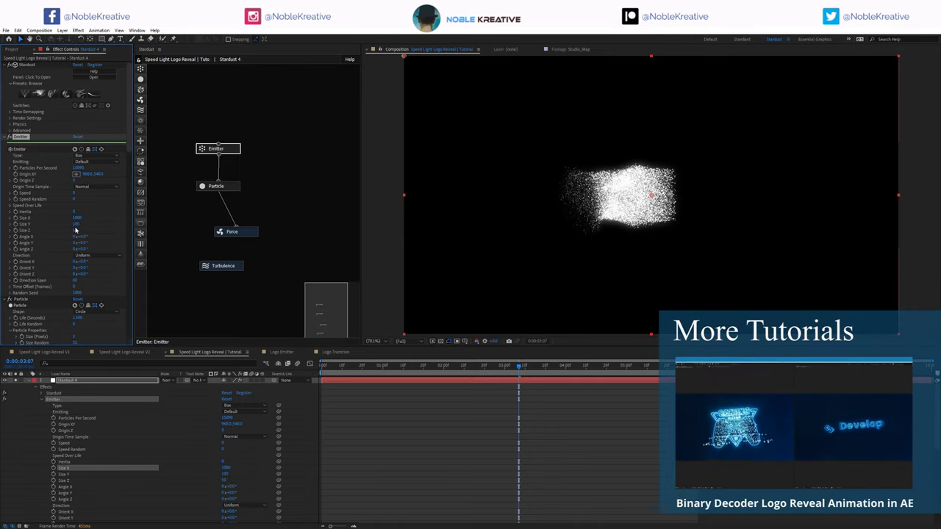
click(78, 225)
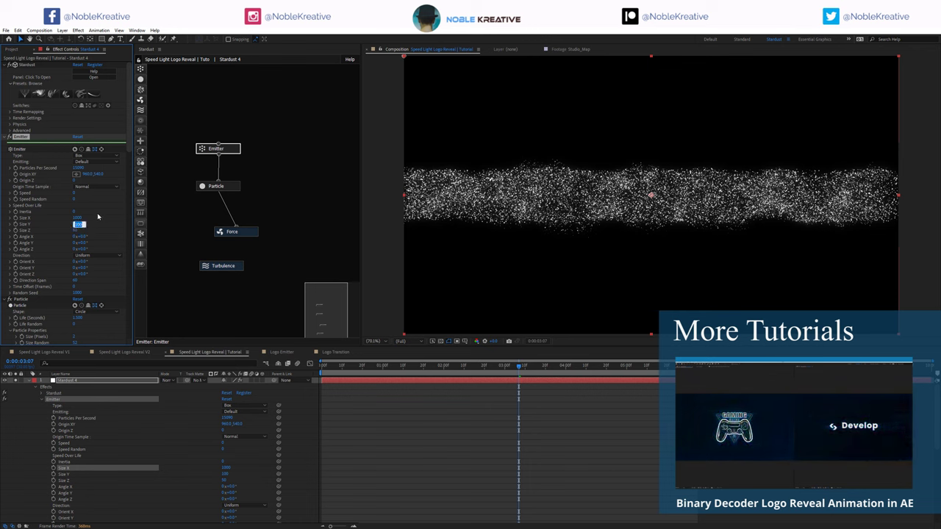
click(76, 224)
text(800)
key(Tab)
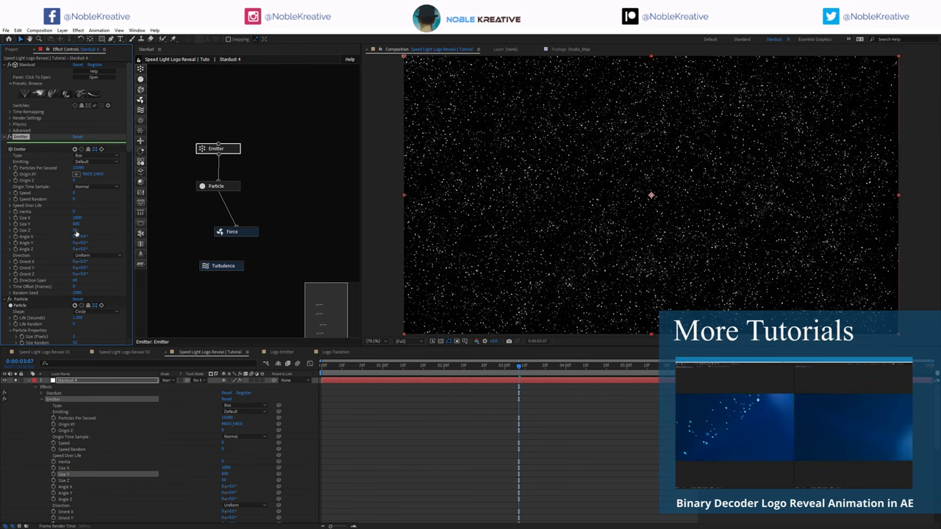
click(76, 225)
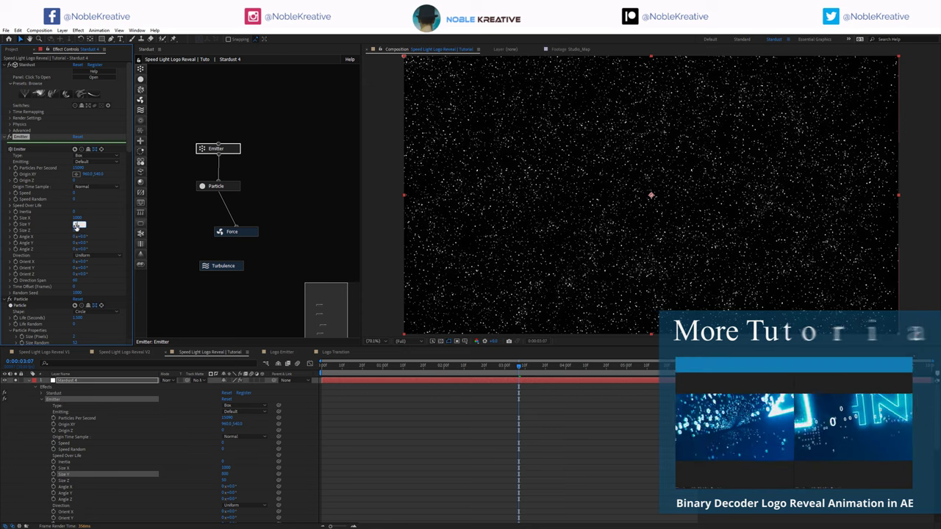
text(500)
click(76, 231)
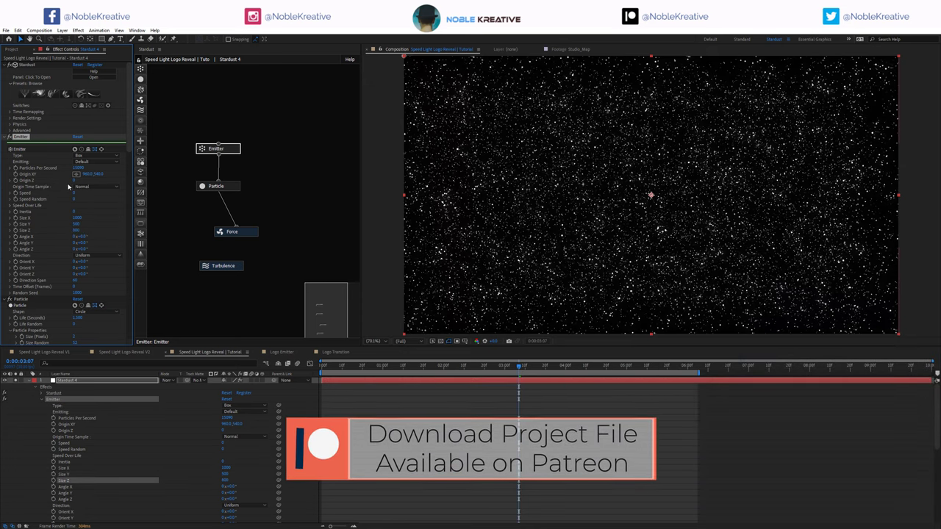
Keyframe the Emitter's Particles Per Second at 0:00:00:00, 0:00:02:00 and 0:00:07:00, with 0 at the first and last keyframes.
scroll(66, 206, down, 15)
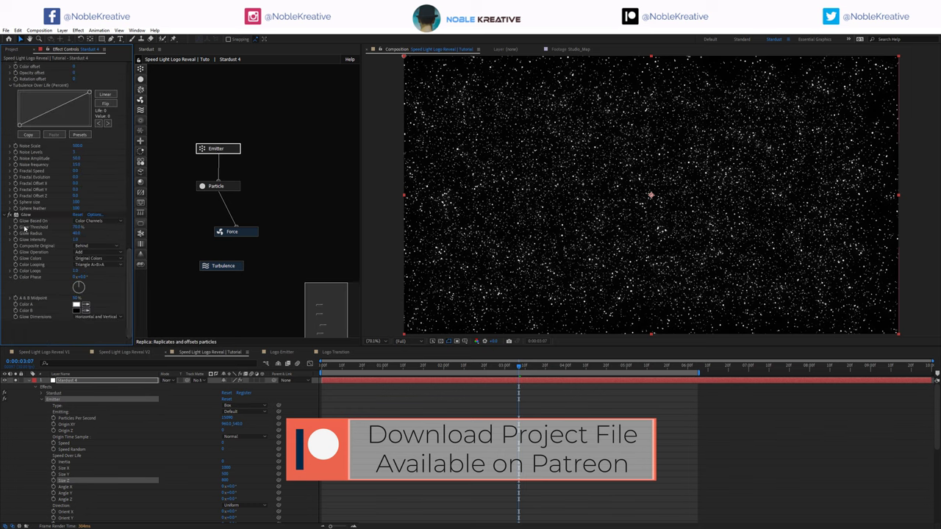
scroll(84, 178, up, 12)
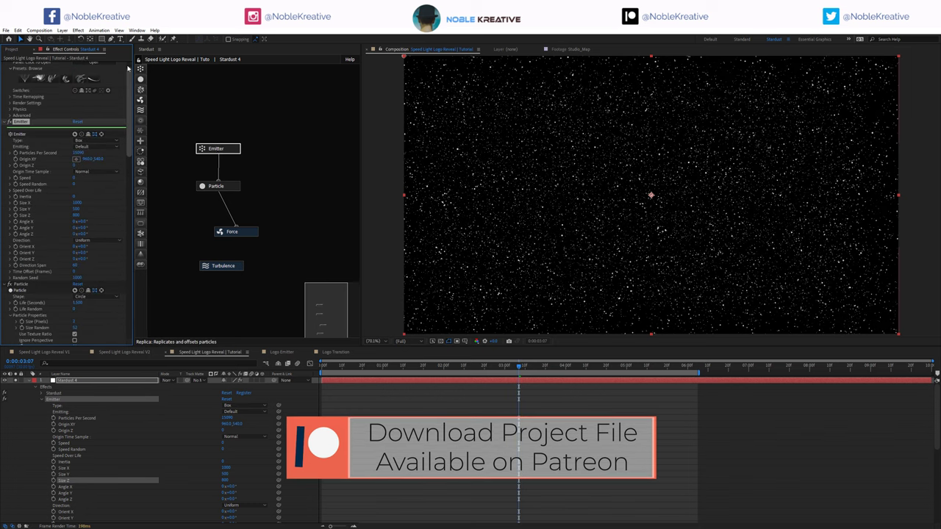
click(17, 168)
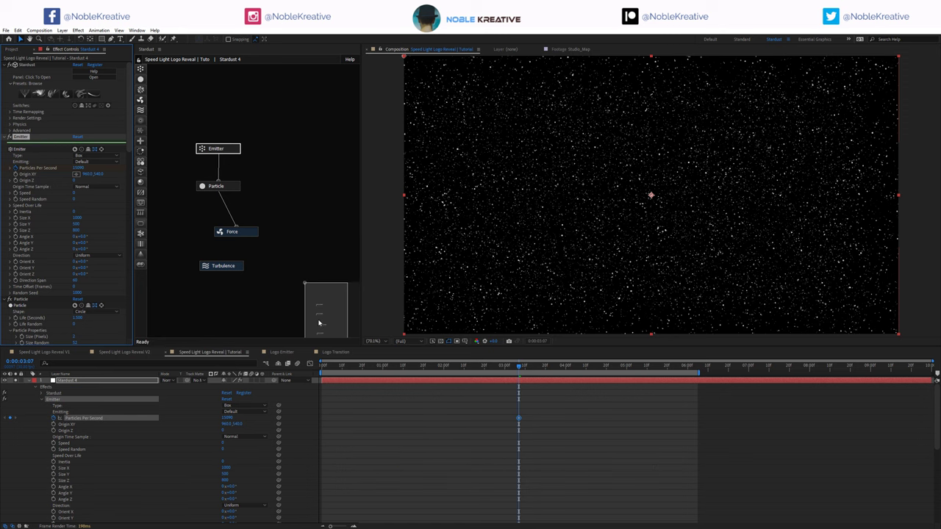
key(u)
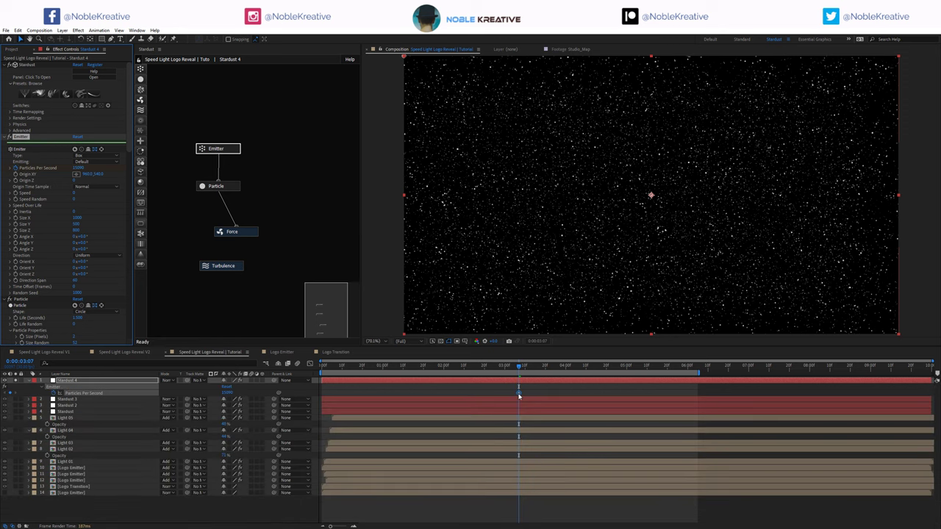
drag(519, 396, 323, 399)
drag(327, 367, 312, 369)
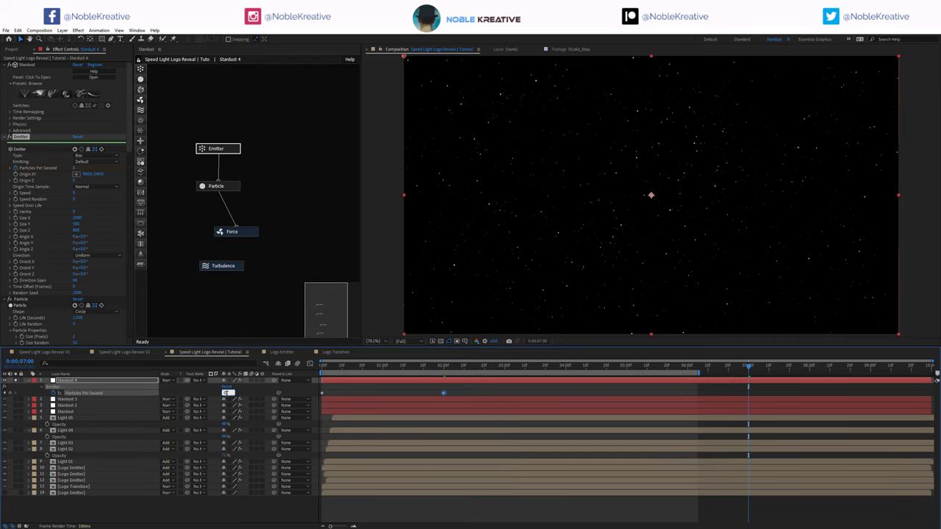
key(Return)
Animate the Emitter's Origin XY from 3510, 540 at the start to beyond the frame's left edge at 0:00:08:00, and preview it.
click(15, 175)
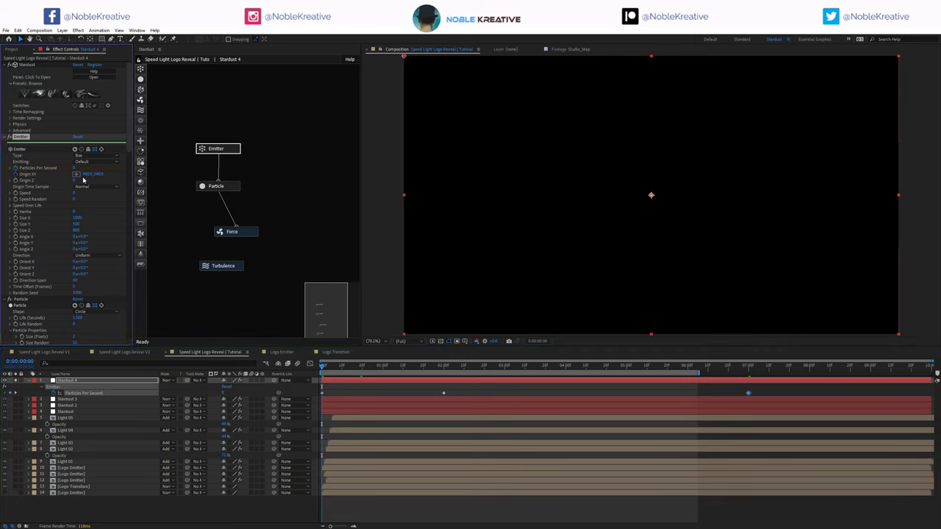
drag(86, 175, 135, 180)
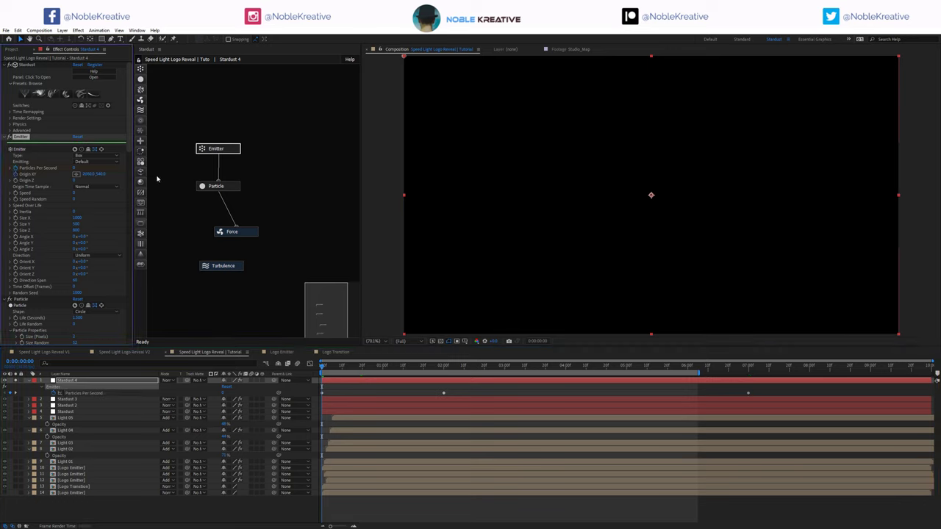
scroll(685, 162, down, 2)
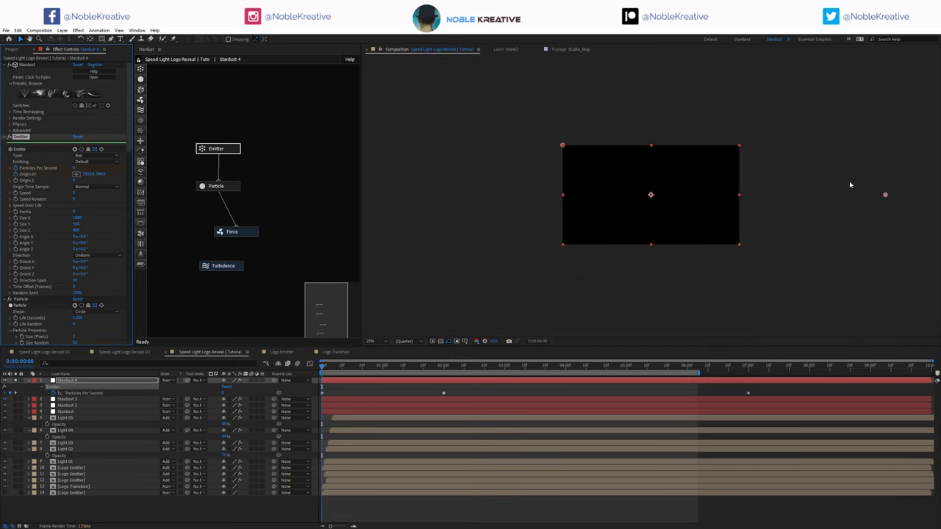
click(810, 367)
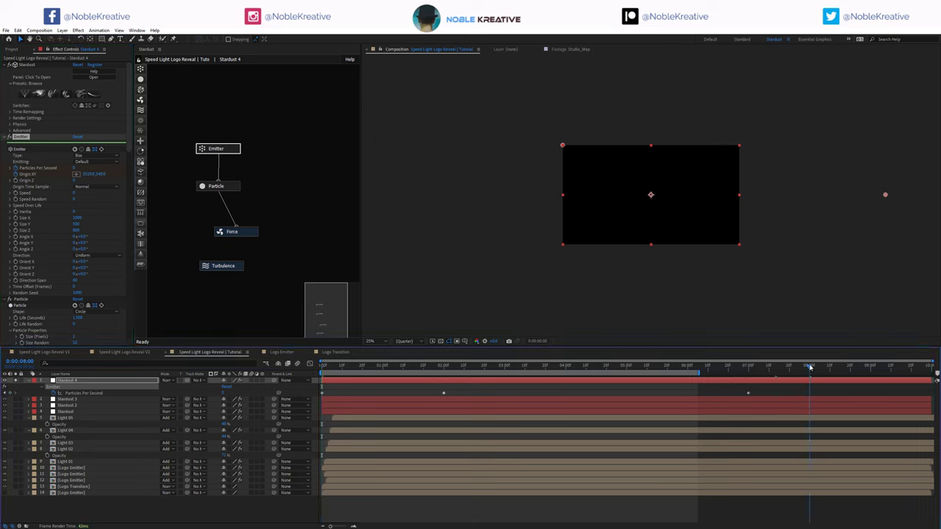
drag(886, 197, 748, 207)
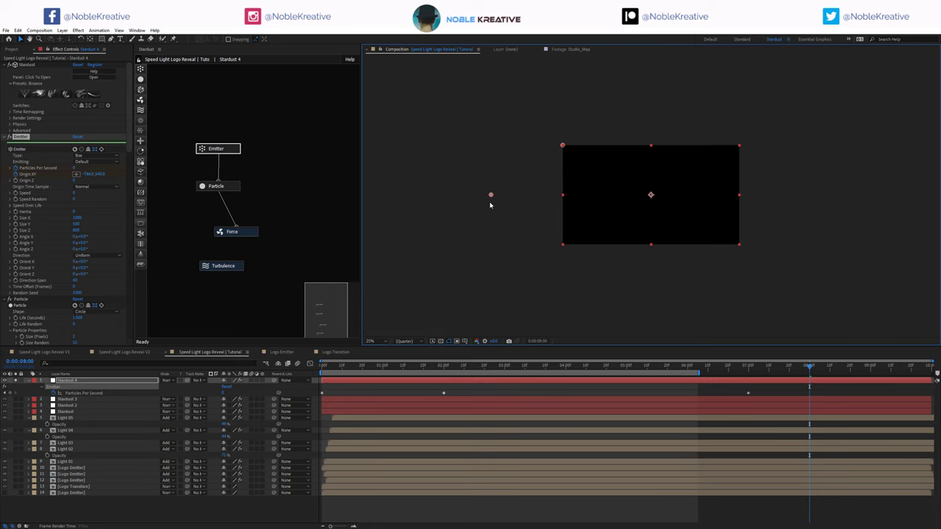
drag(491, 206, 481, 207)
drag(332, 370, 793, 370)
key(period)
drag(686, 383, 584, 381)
Set the Stardust 4 Particle's Life Random to 50 and its shape to Cloud, with the full frame in view.
click(213, 186)
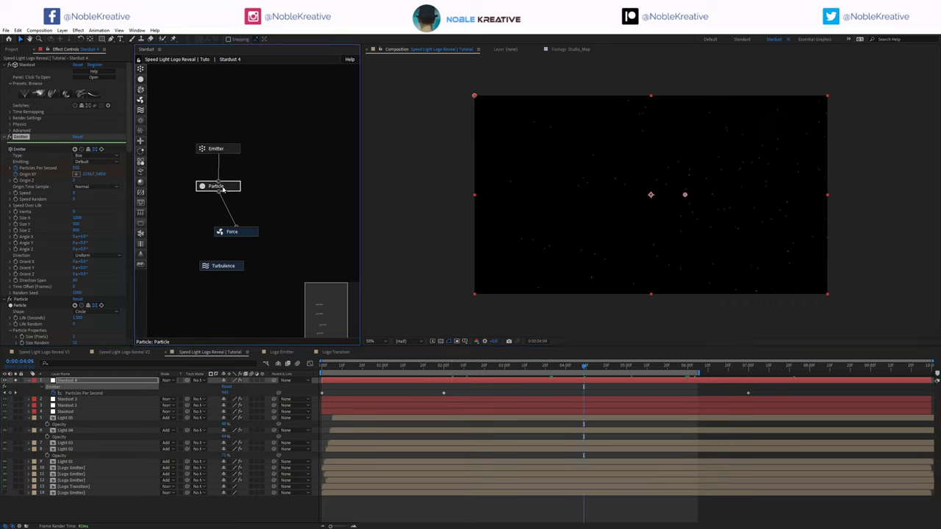
scroll(60, 260, down, 2)
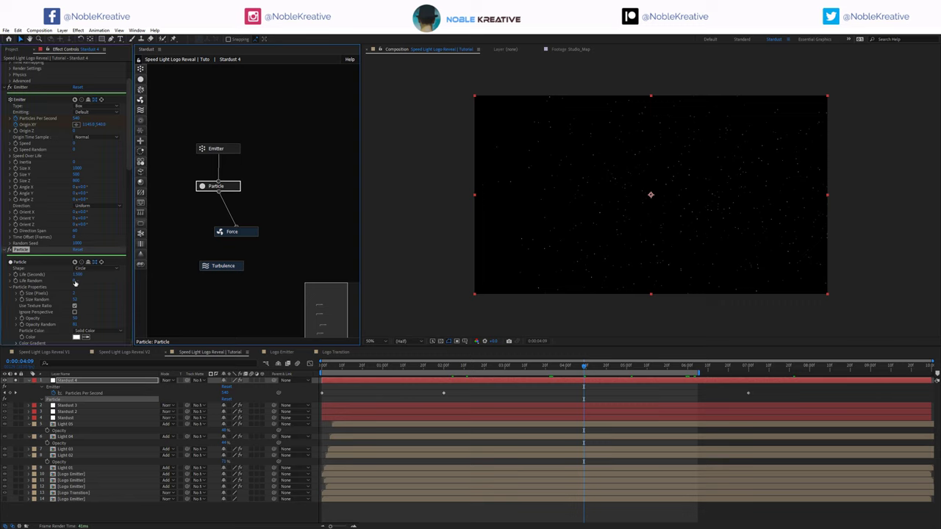
scroll(77, 282, down, 1)
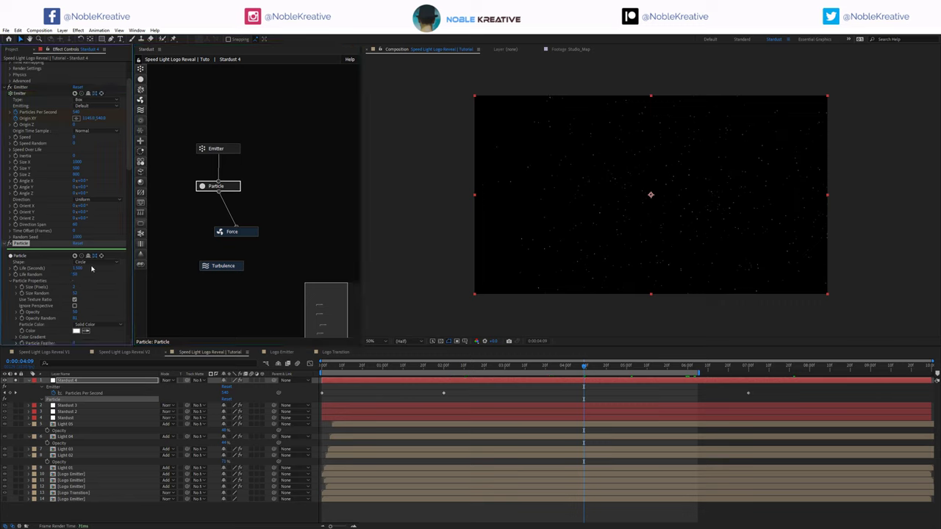
click(95, 263)
click(97, 286)
scroll(73, 278, down, 3)
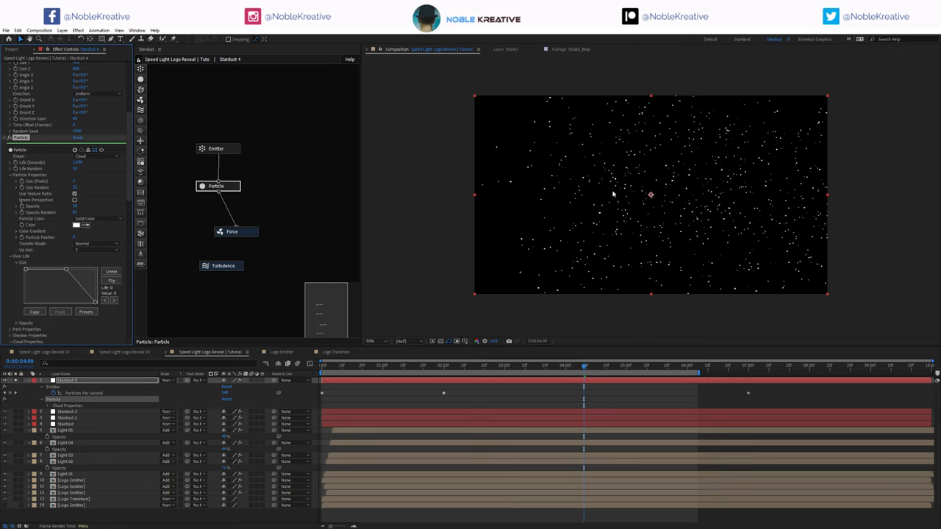
key(shift+slash)
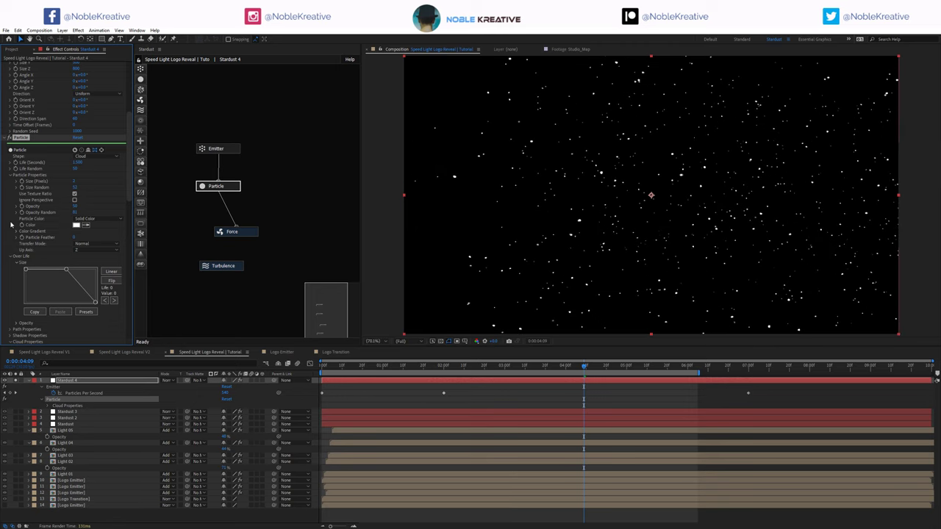
Set the Stardust 4 Particle's Opacity Random to 50.
click(77, 213)
text(50)
key(Return)
click(74, 193)
scroll(52, 224, down, 4)
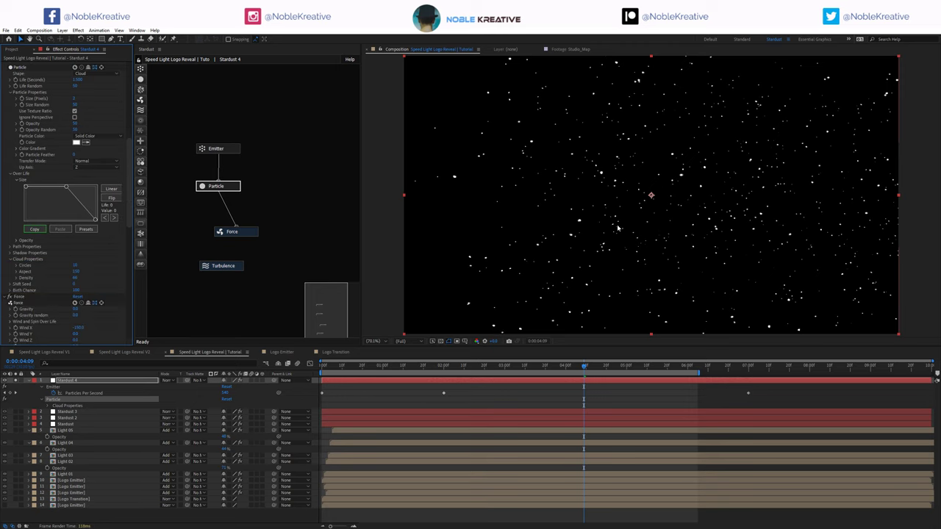
Set the Force node's Wind X to -500, Wind Y to -200 and Wind Z to 100.
click(250, 234)
scroll(81, 283, down, 3)
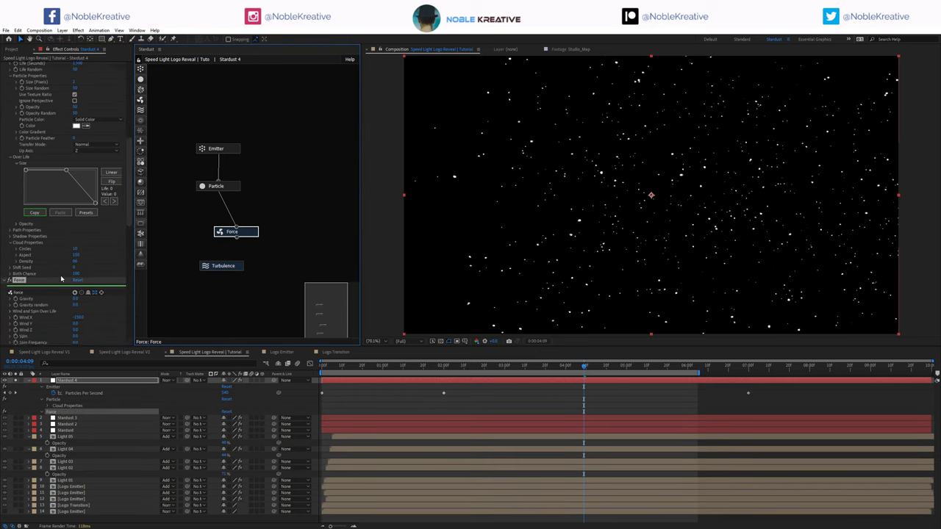
click(76, 279)
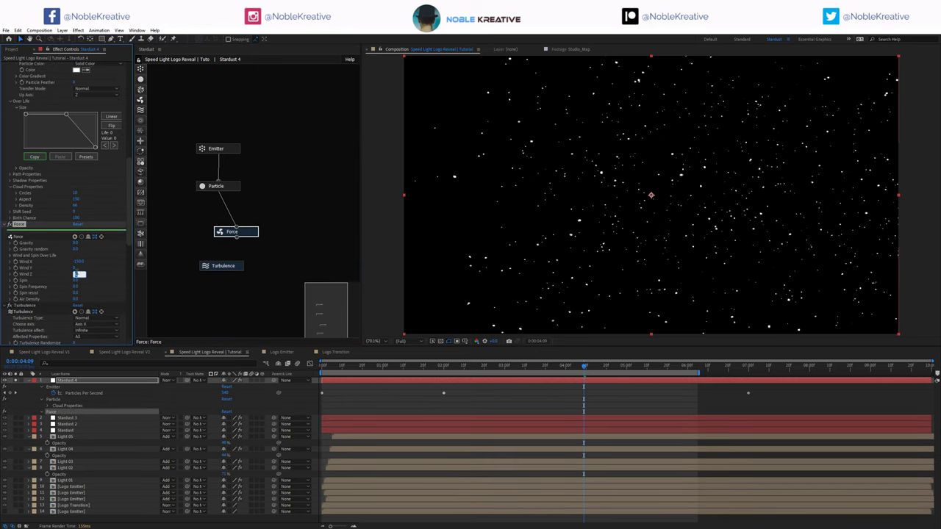
click(80, 262)
text(-5000)
key(Tab)
key(Return)
click(77, 275)
text(100)
key(Return)
Set the Force's Spin and Spin Frequency to 50, Spin Resist to 25 and Air Density to 10.
click(76, 281)
text(80)
key(Return)
click(76, 286)
click(79, 294)
key(Return)
text(25)
key(Return)
key(Return)
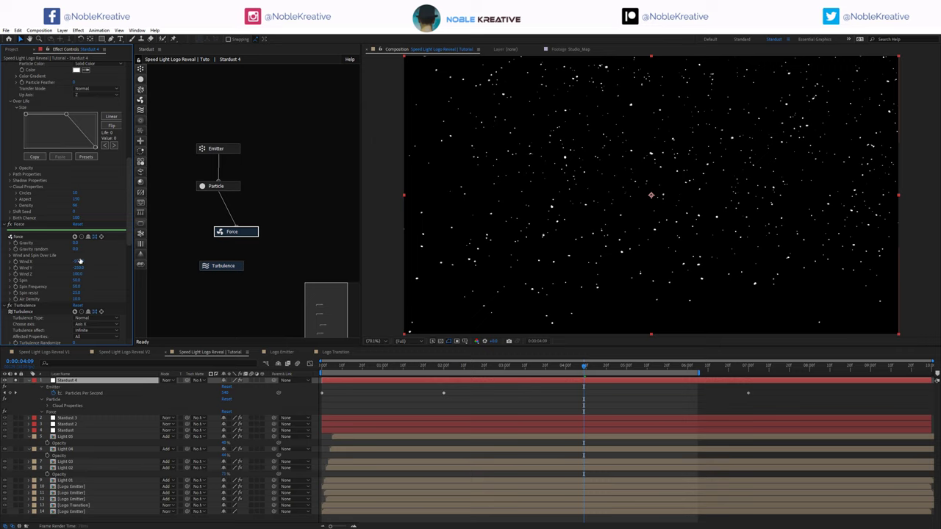
Set the Force's Gravity to 10 and Gravity Random to 20, and preview the particle motion through 0:00:07:00.
click(77, 249)
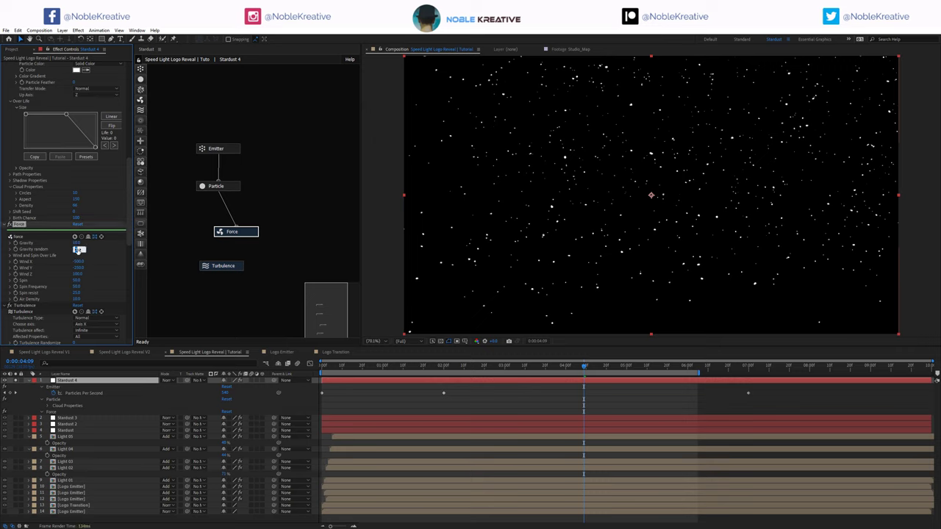
text(20)
key(Return)
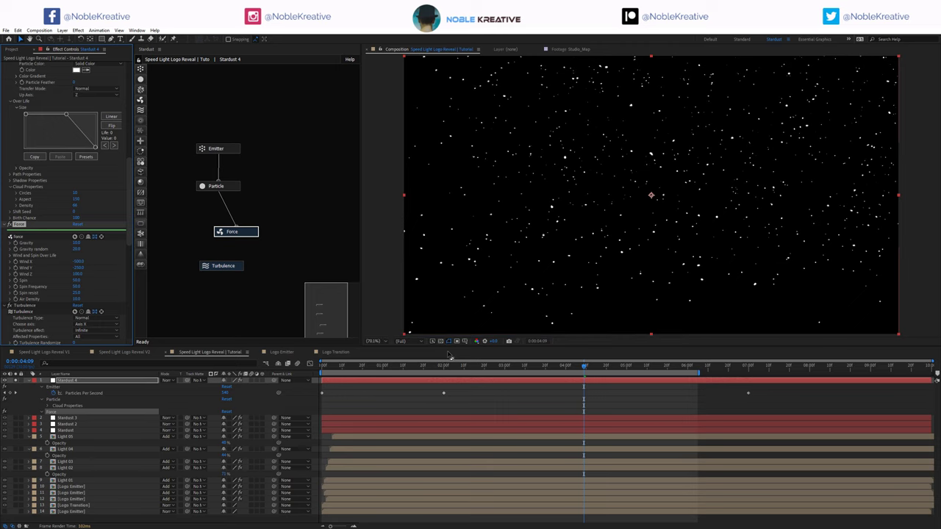
drag(343, 369, 749, 365)
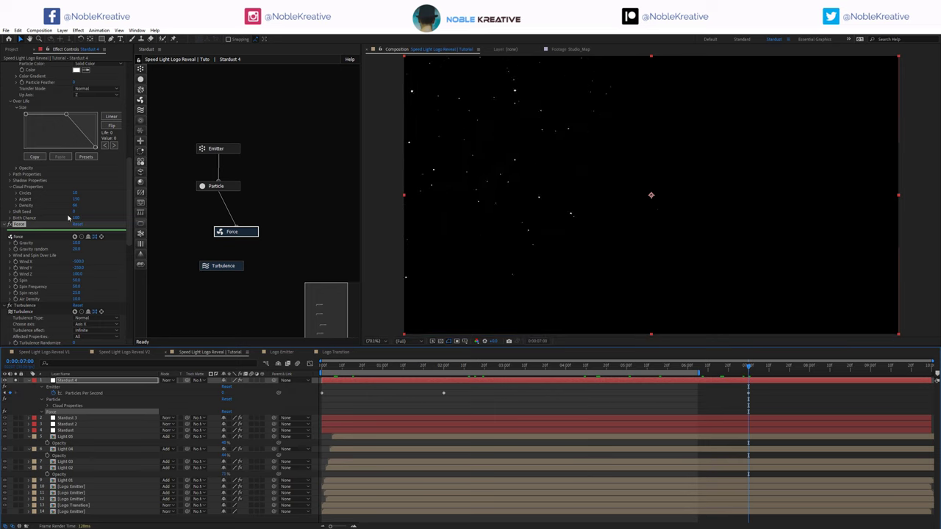
Examine the Turbulence node's offset and noise settings and check the particles at 0:00:02:20.
click(222, 266)
scroll(77, 310, down, 2)
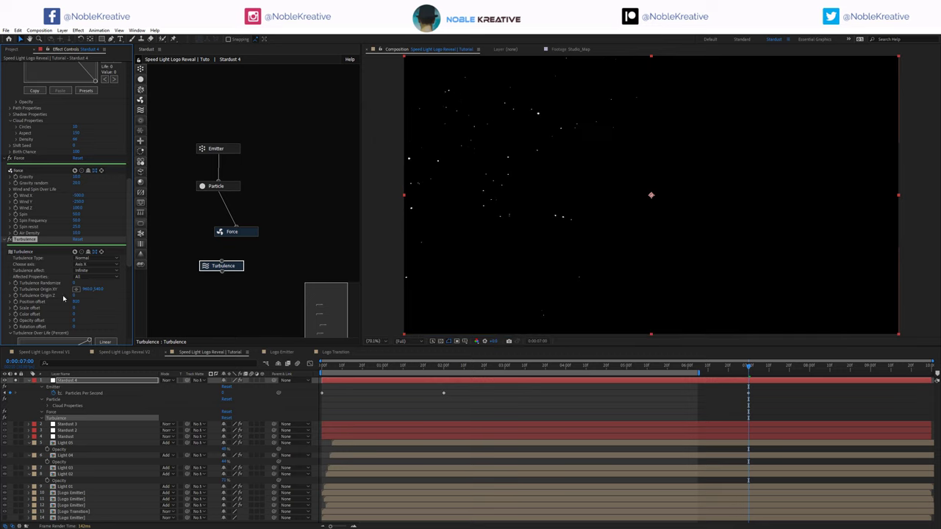
scroll(53, 292, down, 2)
scroll(75, 311, down, 1)
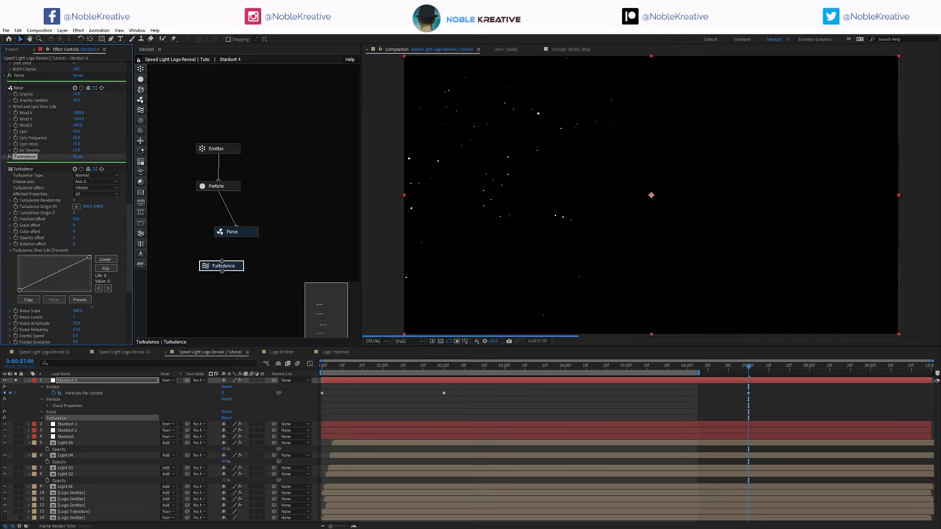
drag(502, 370, 484, 367)
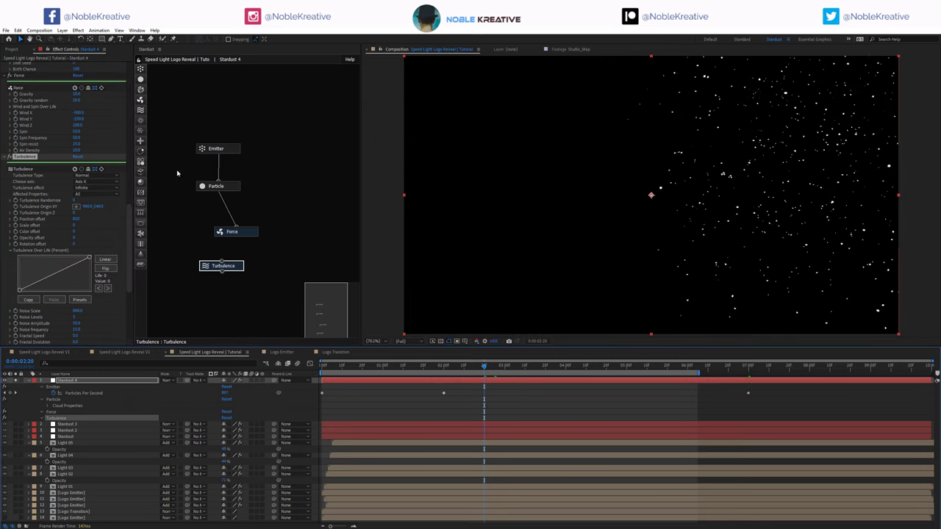
scroll(125, 140, down, 1)
Turn on Motion Blur in Stardust 4's Render Settings.
scroll(125, 139, up, 15)
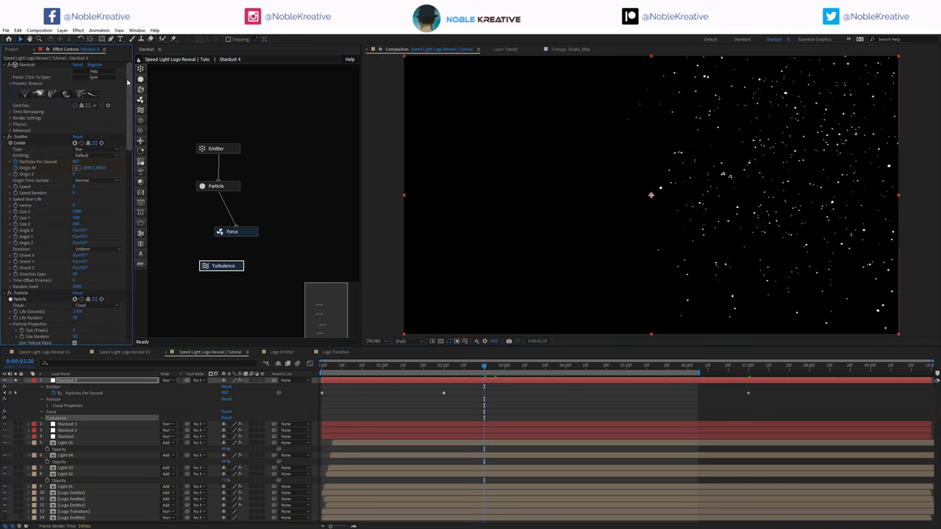
click(9, 119)
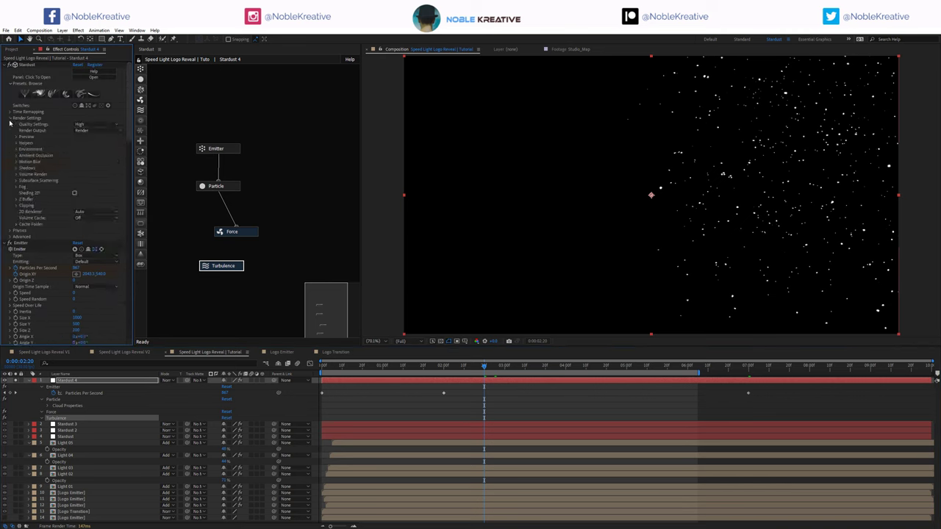
click(16, 163)
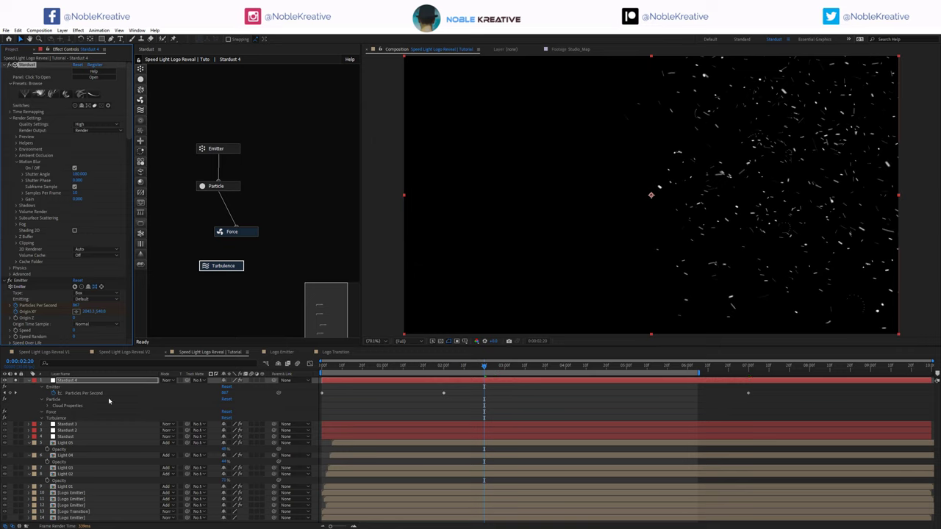
Add a camera above Stardust 4 and increase the Aperture in its Camera Options for stronger depth-of-field blur.
click(84, 381)
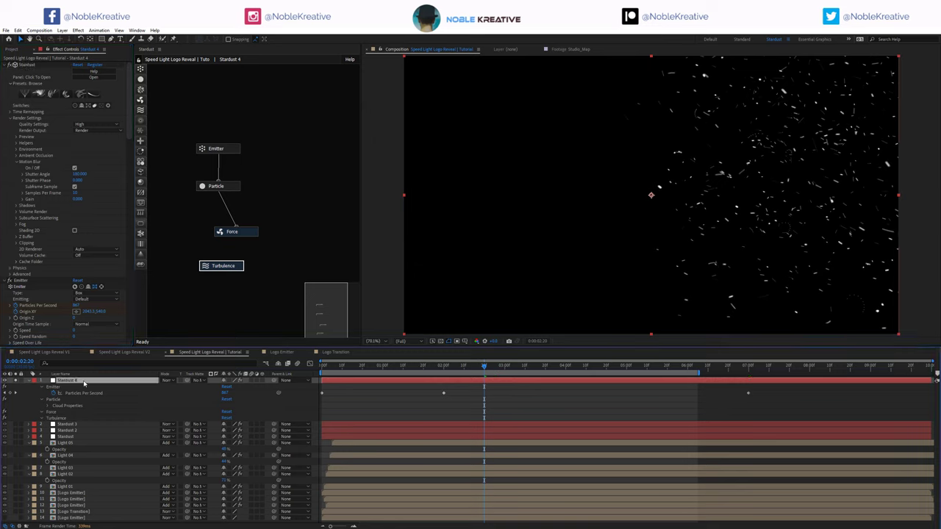
key(ctrl+alt+shift+c)
key(Return)
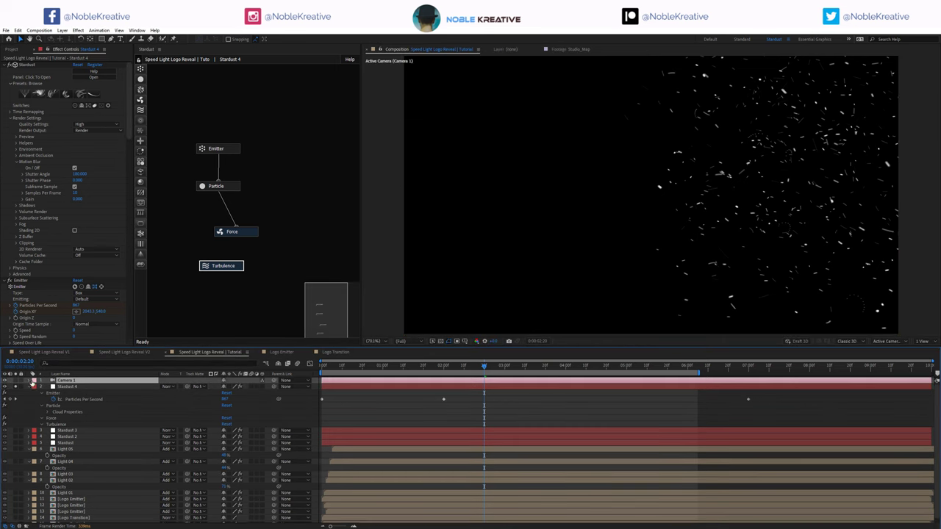
click(30, 381)
click(36, 394)
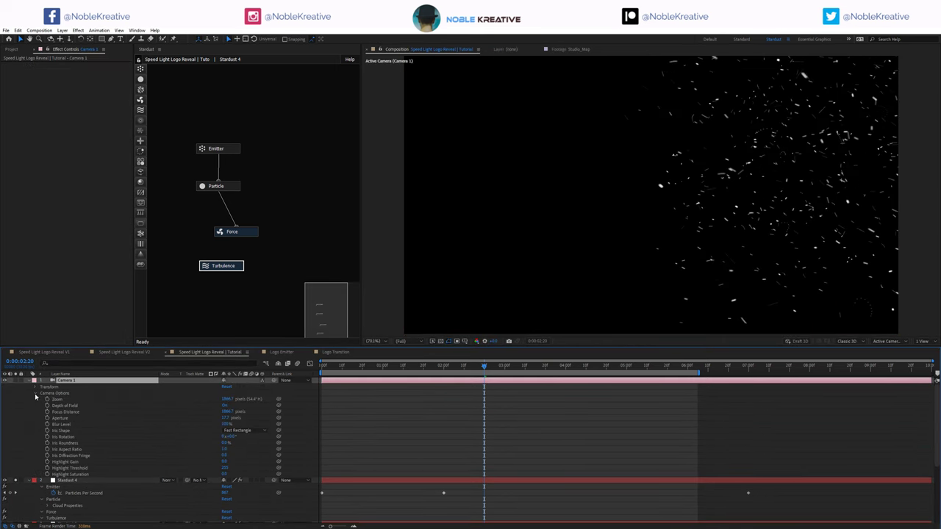
click(224, 418)
key(Return)
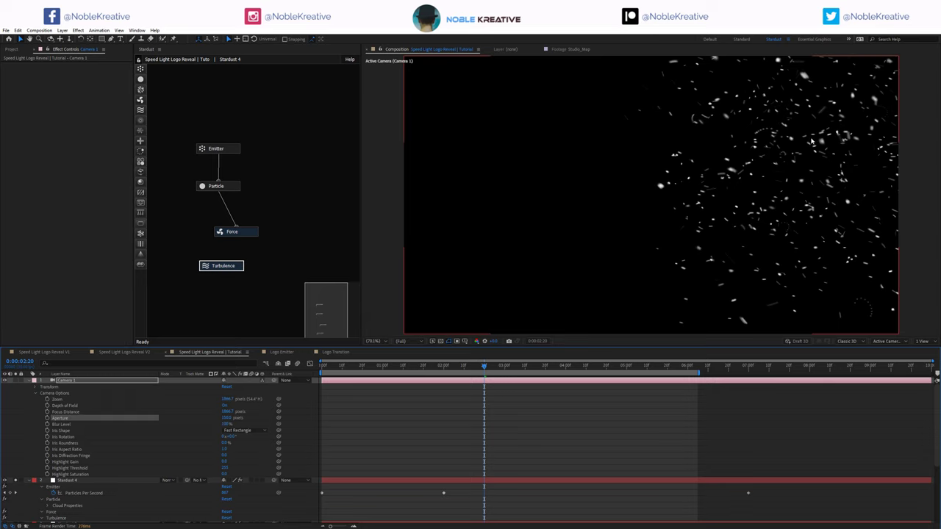
Preview the blurred particles from the start of the composition and check them at 0:00:02:21.
click(606, 365)
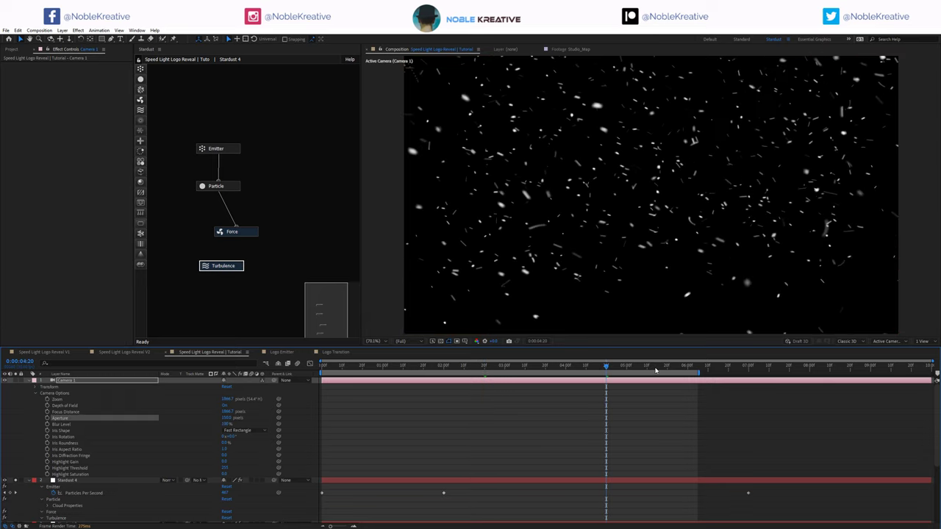
click(655, 366)
click(327, 366)
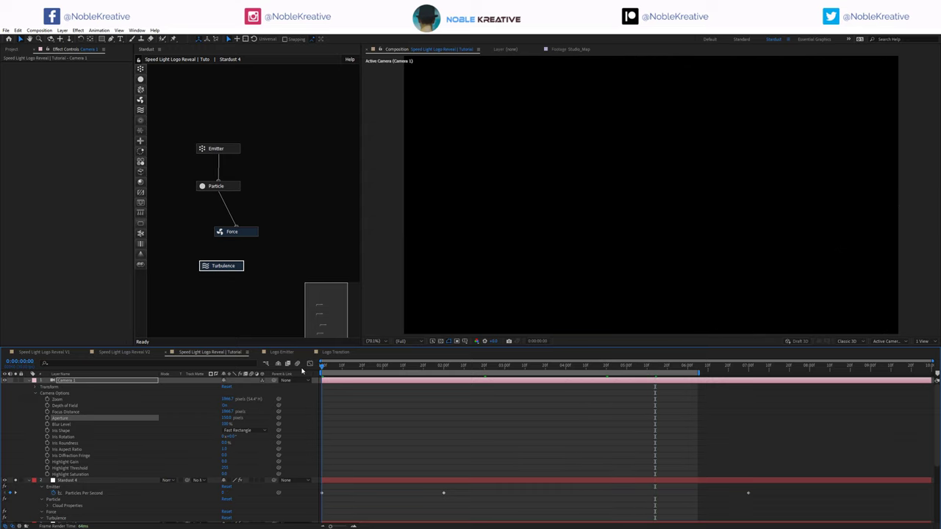
key(space)
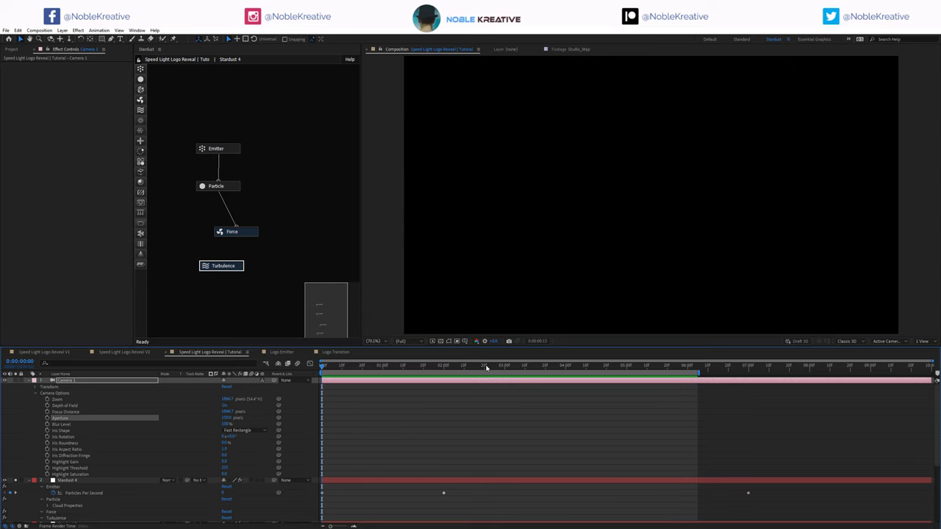
click(486, 367)
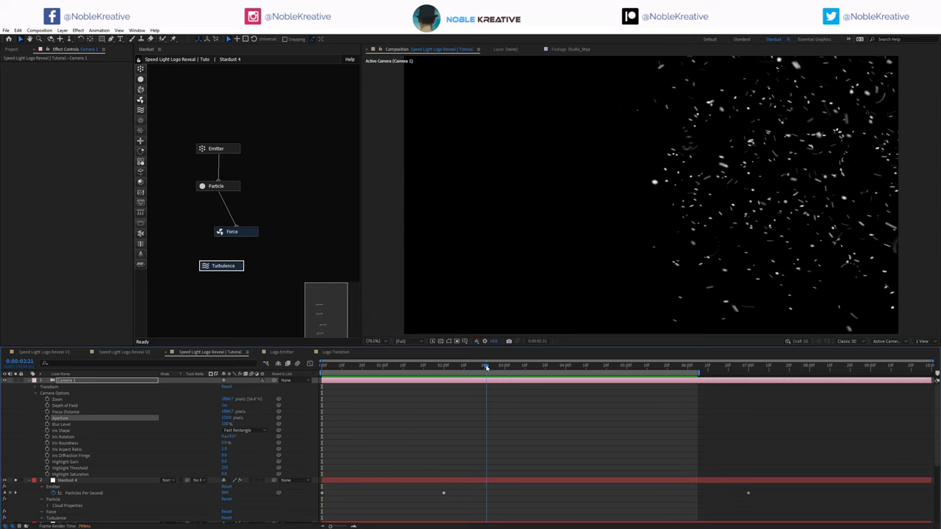
Set the Stardust 4 Particle's Birth Chance to 70.
click(223, 148)
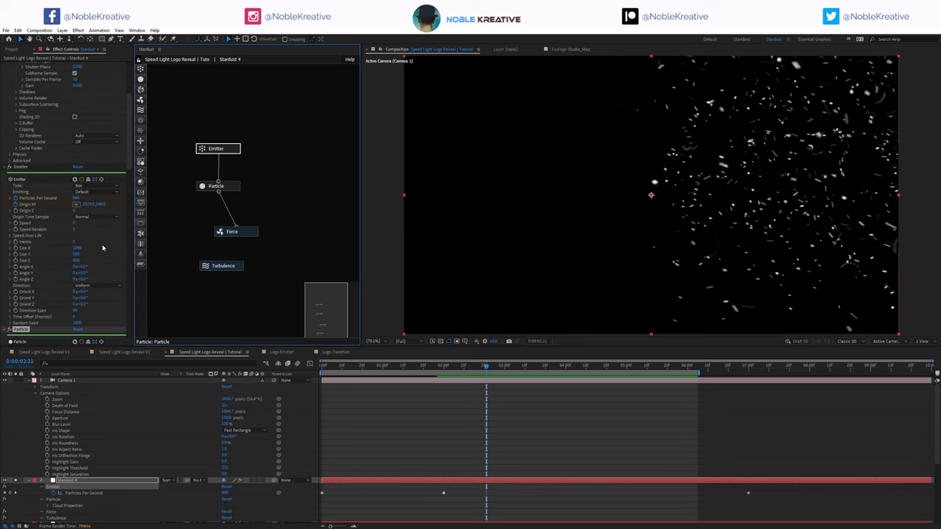
scroll(61, 264, down, 8)
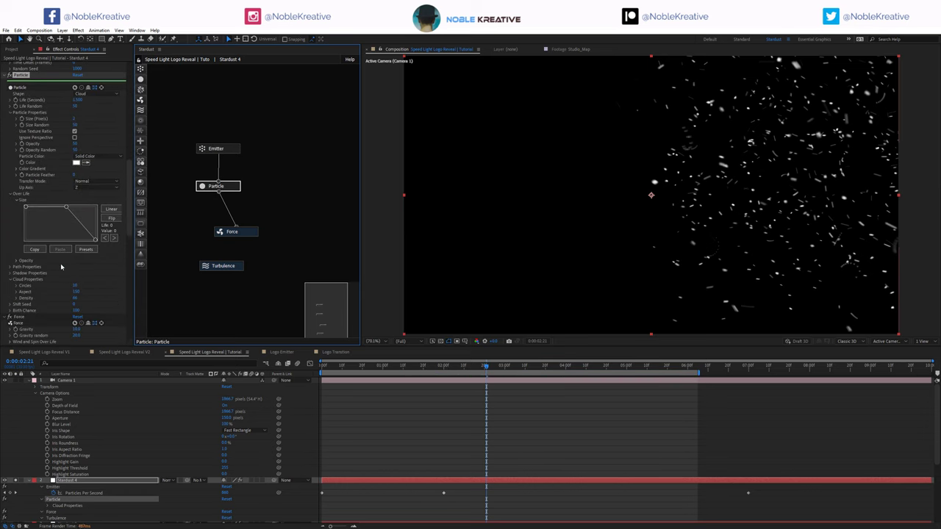
click(79, 311)
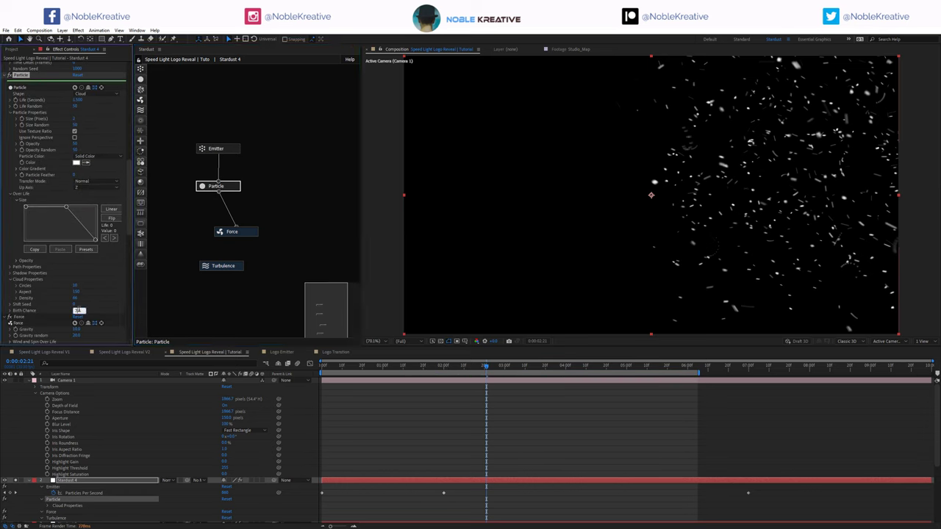
text(70)
key(Return)
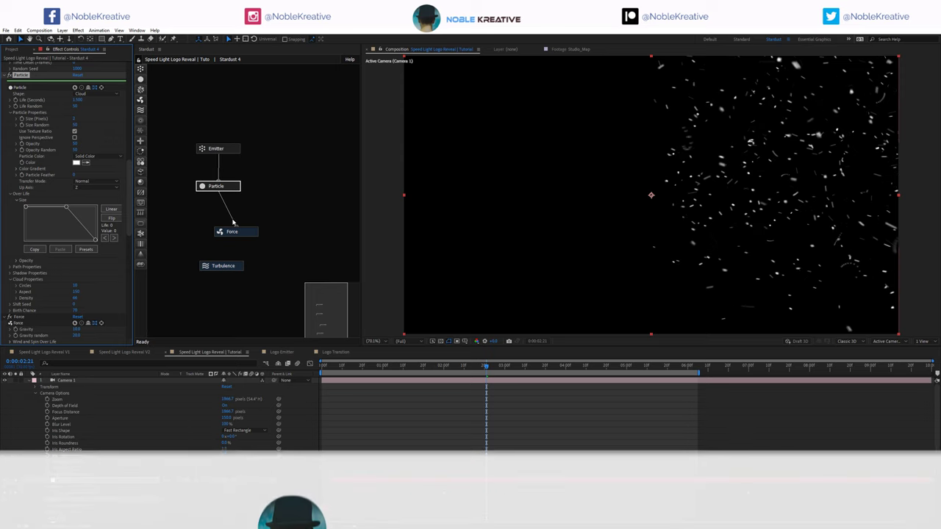
Set the Force's Gravity Random to 50.
click(233, 232)
scroll(74, 303, down, 2)
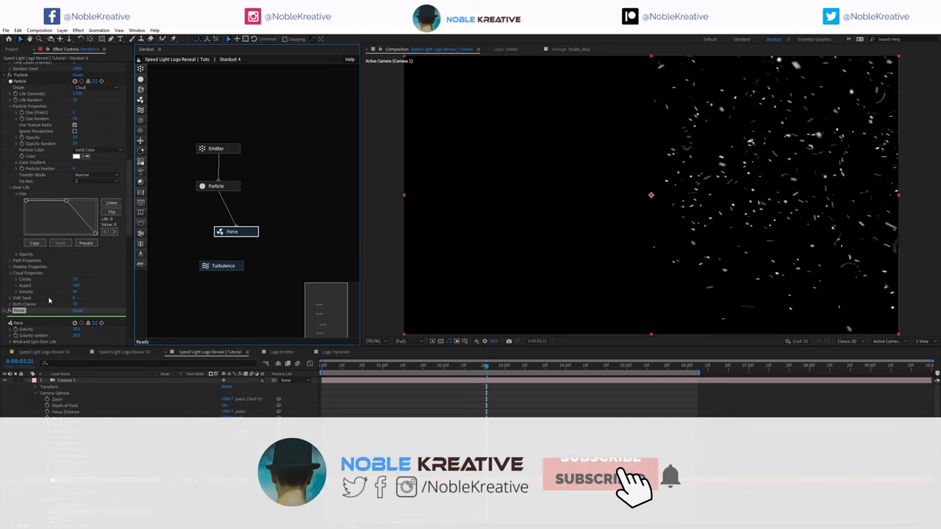
click(77, 286)
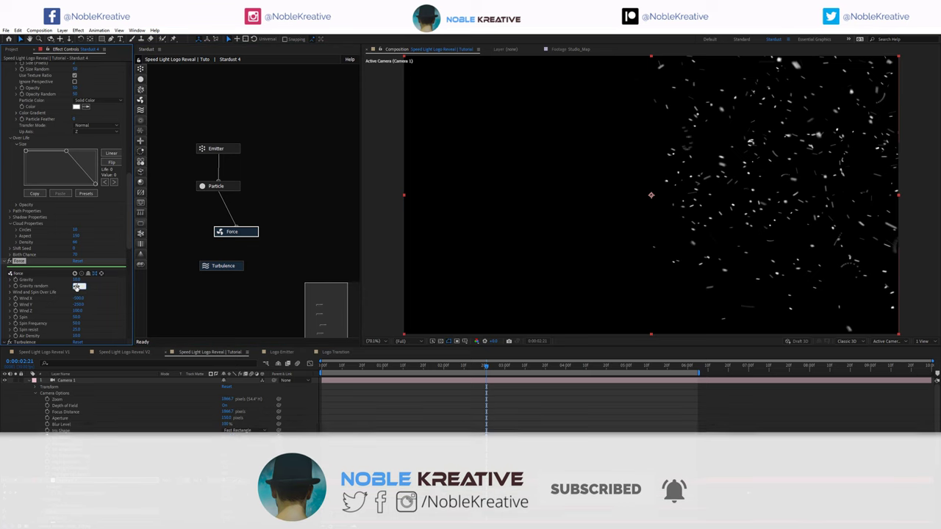
text(50)
key(Return)
key(Return)
Reshape the Force's Wind and Spin Over Life curve to rise from zero to full, and preview the particles.
click(11, 295)
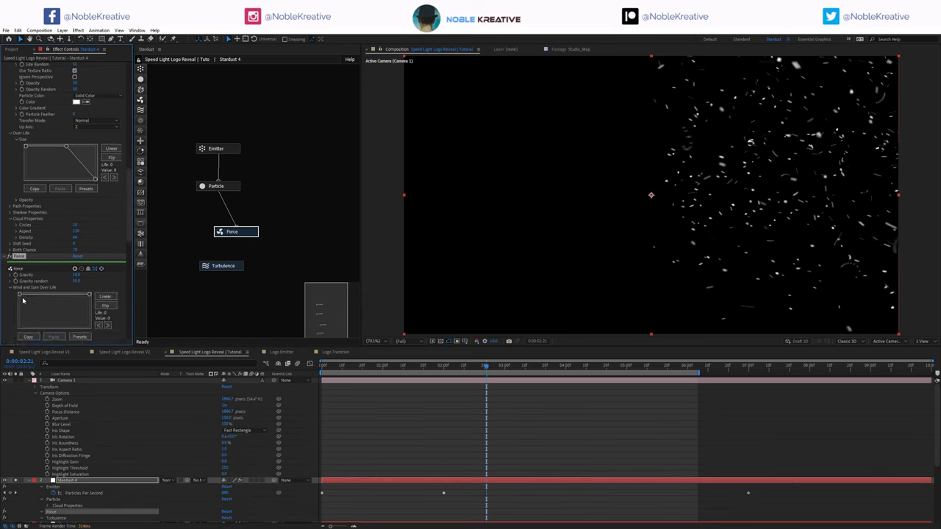
drag(22, 297, 19, 337)
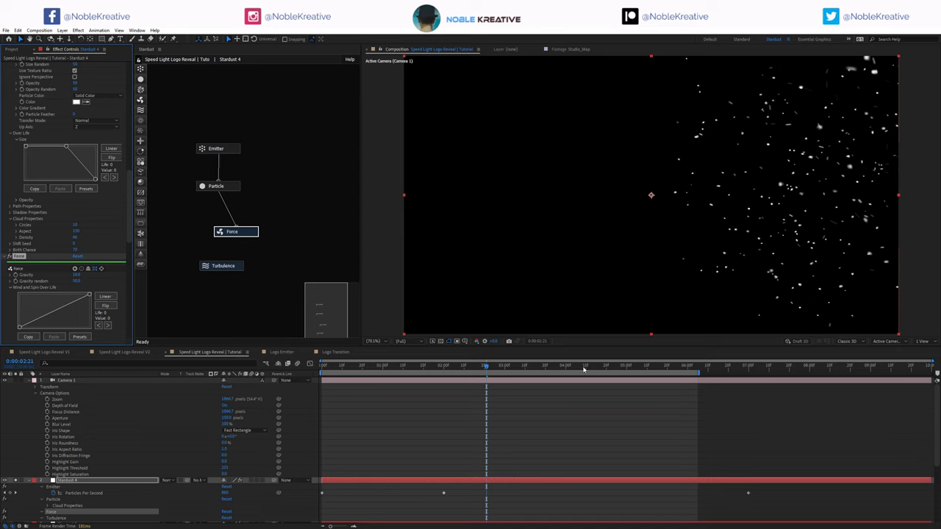
drag(583, 369, 615, 367)
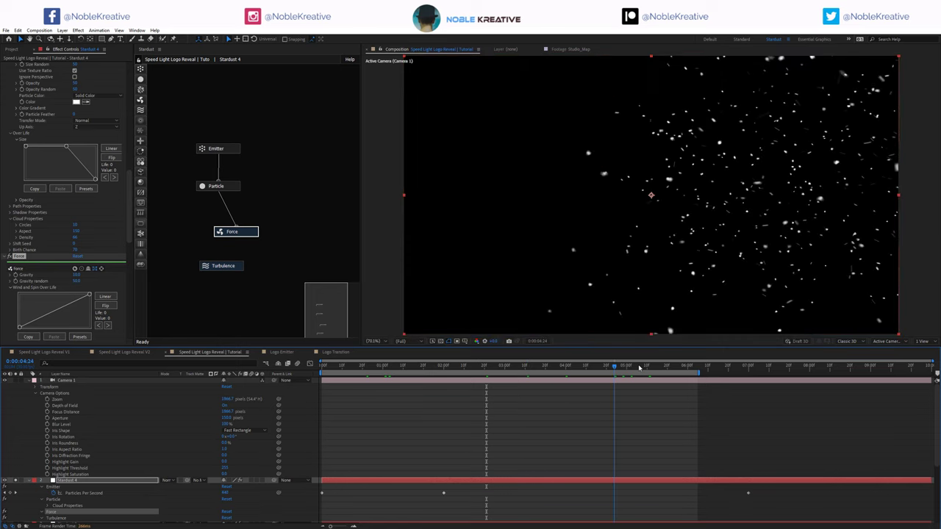
key(space)
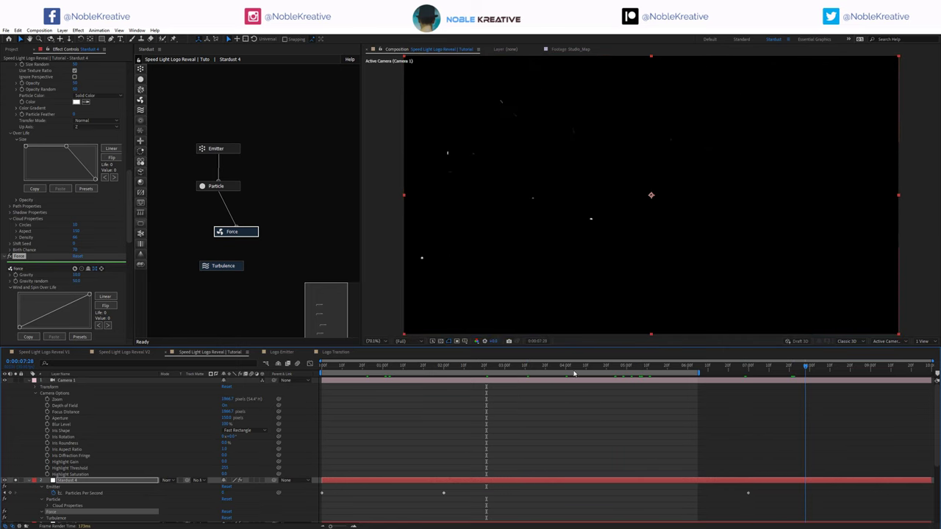
Collapse the Camera 1 and Stardust 4 layers and take Stardust 4 out of solo.
click(30, 380)
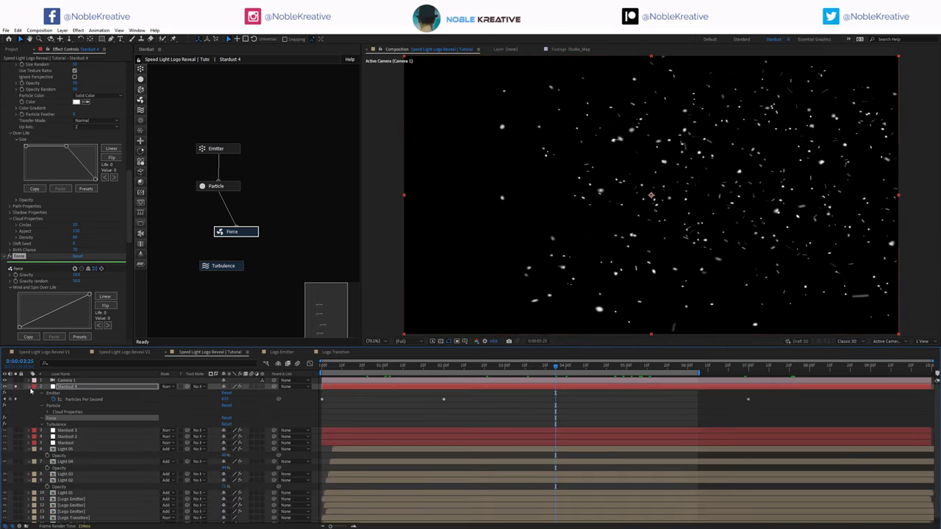
click(29, 387)
click(16, 387)
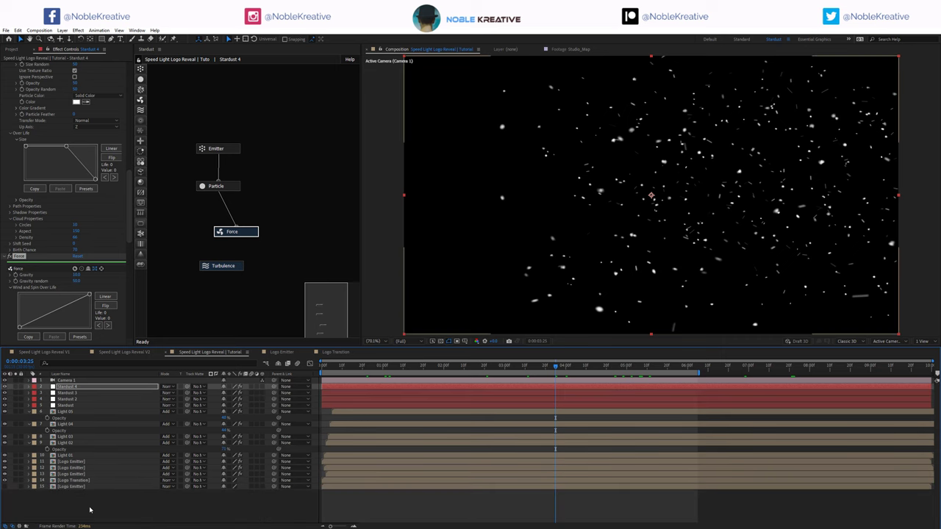
Pre-compose all layers of the composition into a new composition named Stardust Logo.
click(91, 507)
key(ctrl+a)
key(u)
key(ctrl+shift+c)
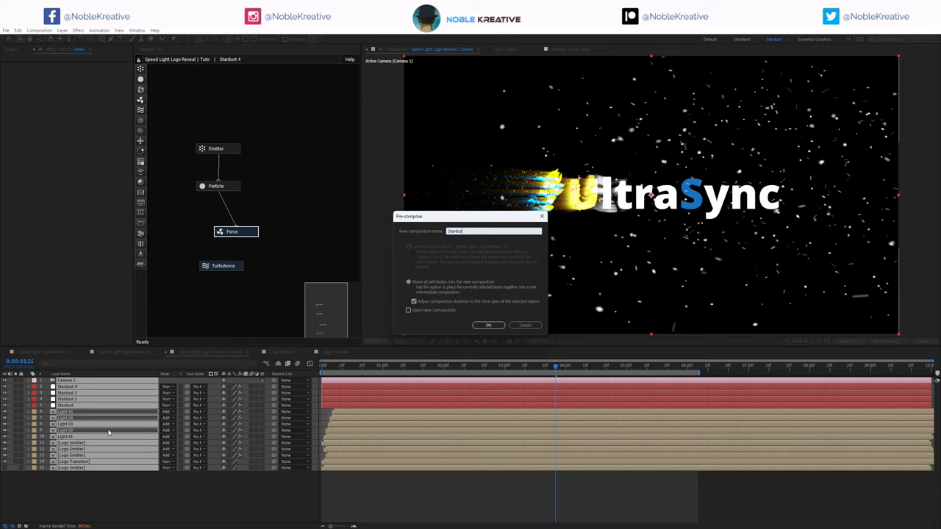
key(Return)
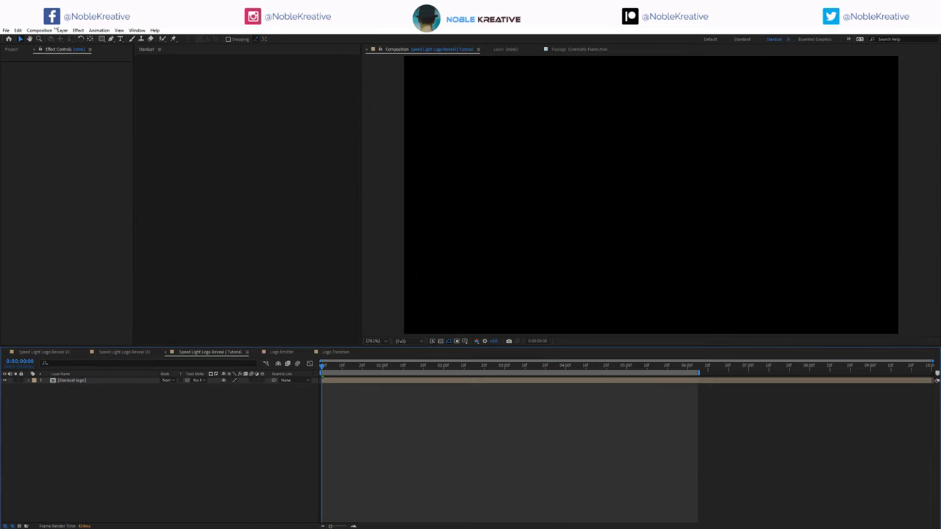
Preview the Cinematic Flares.mov footage, add it above the Stardust Logo layer, and set its blending mode to Add.
click(11, 49)
double_click(63, 129)
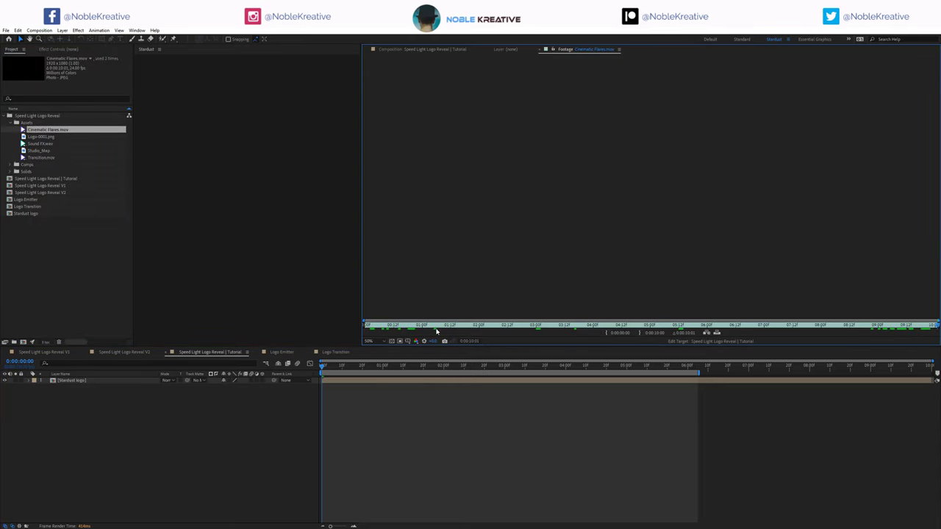
drag(379, 326, 783, 337)
drag(69, 130, 94, 383)
click(168, 380)
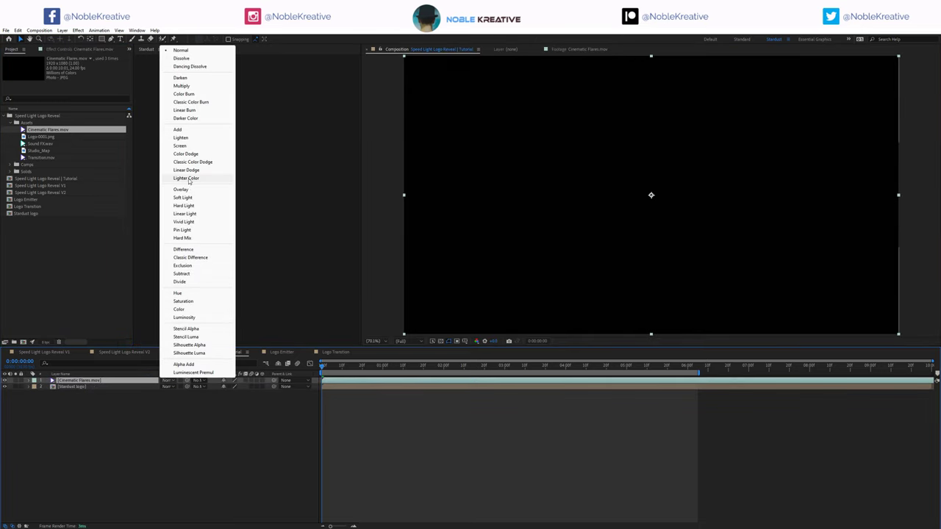
click(188, 130)
Enable Time Remapping on the Cinematic Flares.mov layer.
drag(403, 369, 439, 368)
right_click(383, 380)
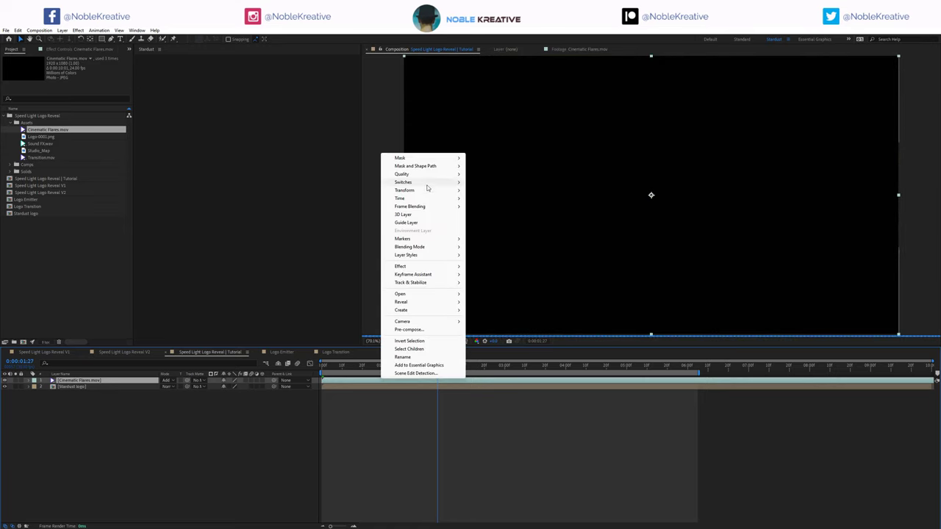
mouse_move(429, 196)
click(507, 198)
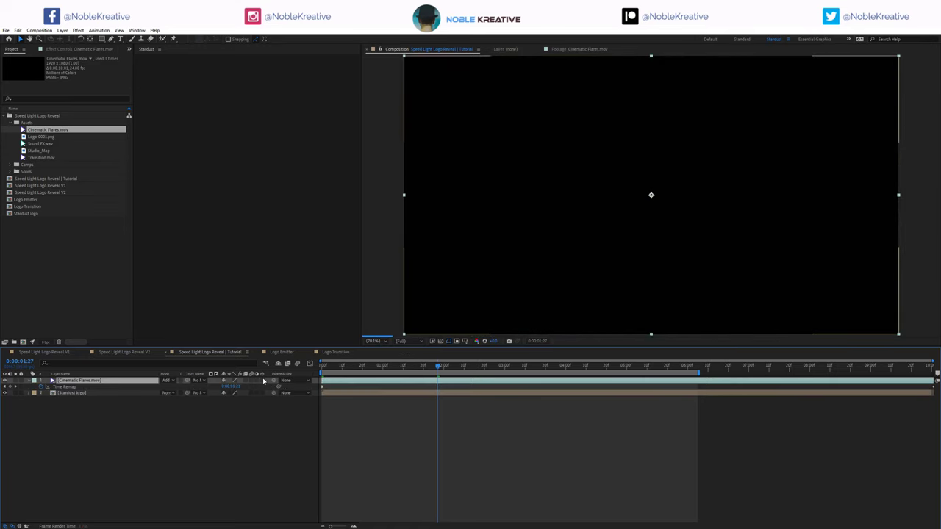
At 0:00:01:29, scale the Cinematic Flares layer to 110% and flip it vertically.
mouse_move(434, 370)
mouse_down()
mouse_move(375, 368)
mouse_move(441, 368)
mouse_up()
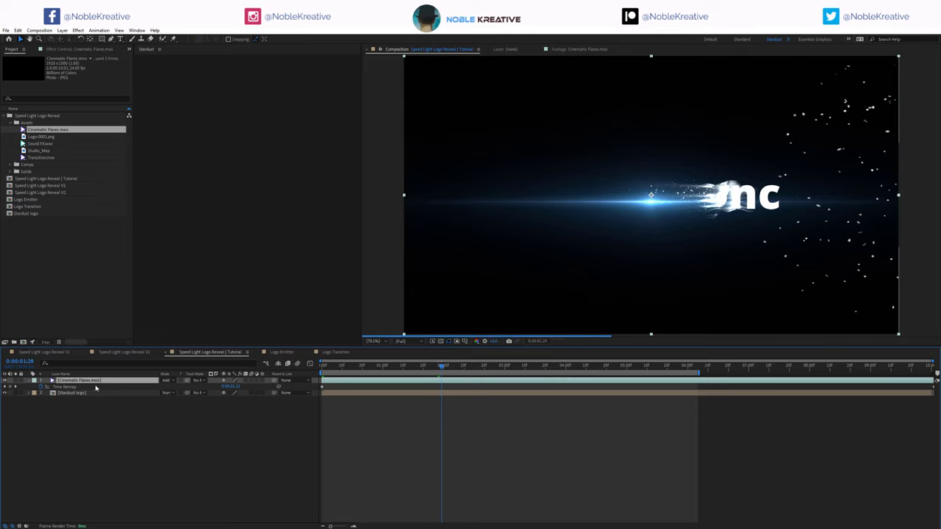
key(a)
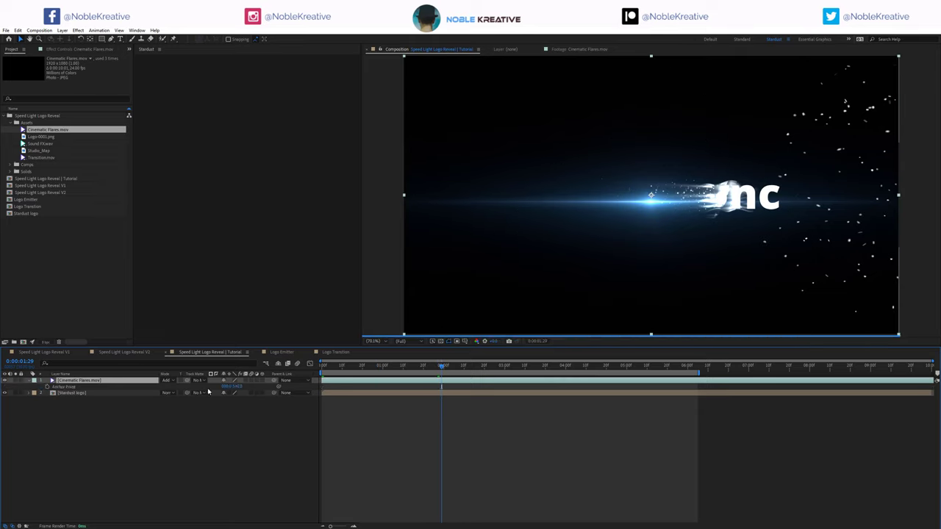
key(s)
click(232, 387)
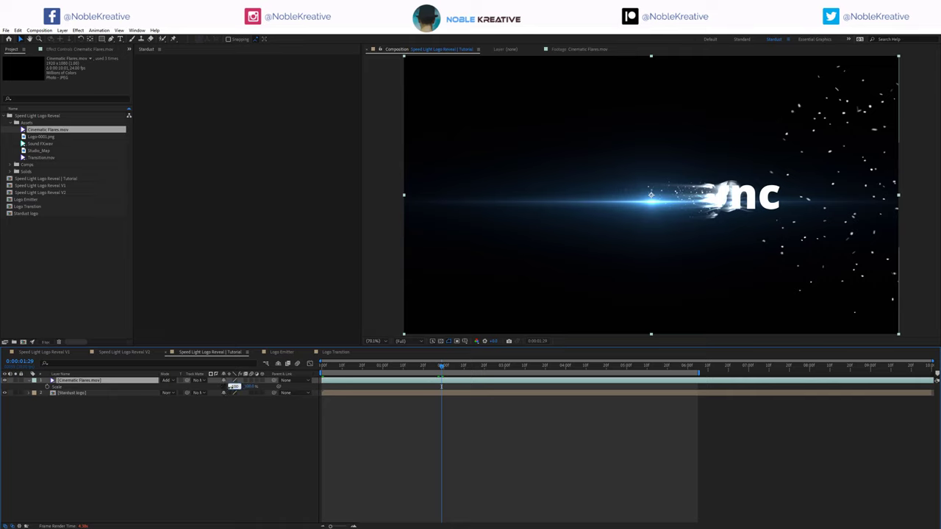
key(Return)
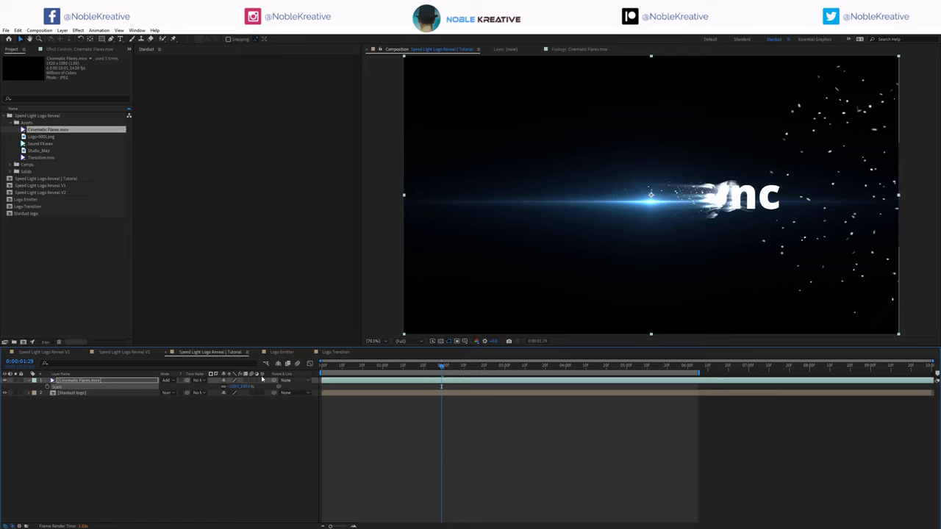
click(232, 386)
text(110)
key(Return)
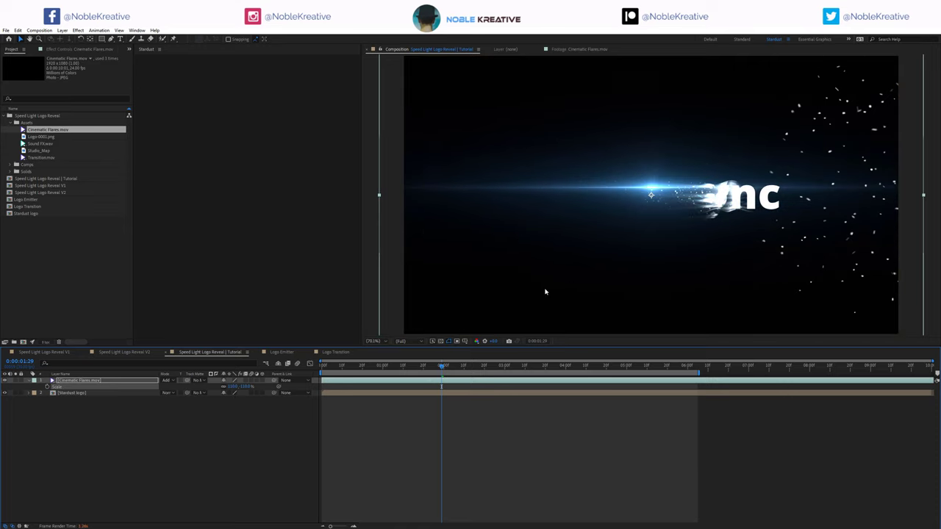
Keyframe the Cinematic Flares Position at the composition start, with the glow moved beneath the right end of the logo text.
key(p)
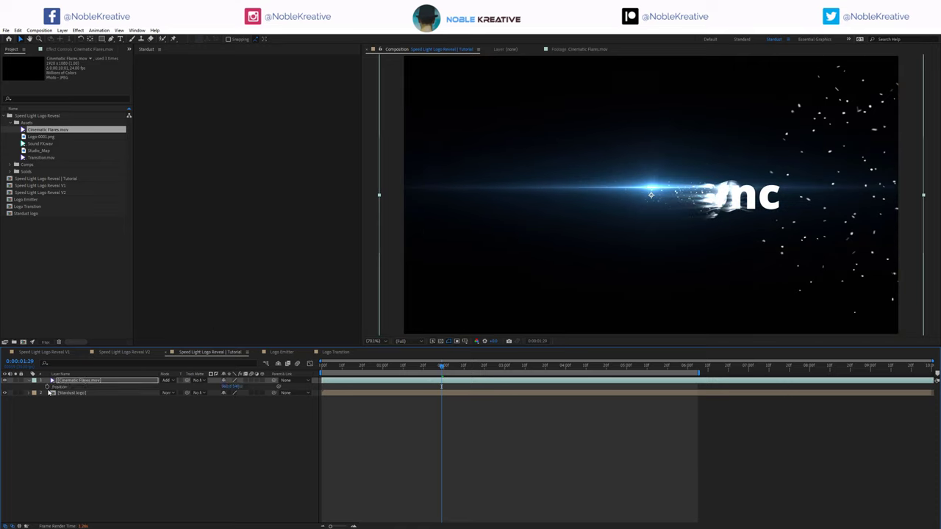
click(47, 388)
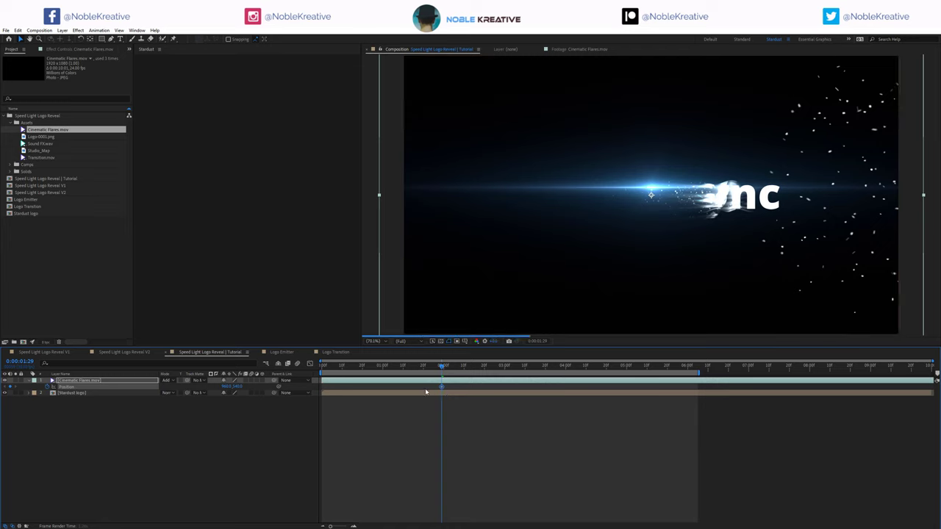
drag(441, 387, 321, 387)
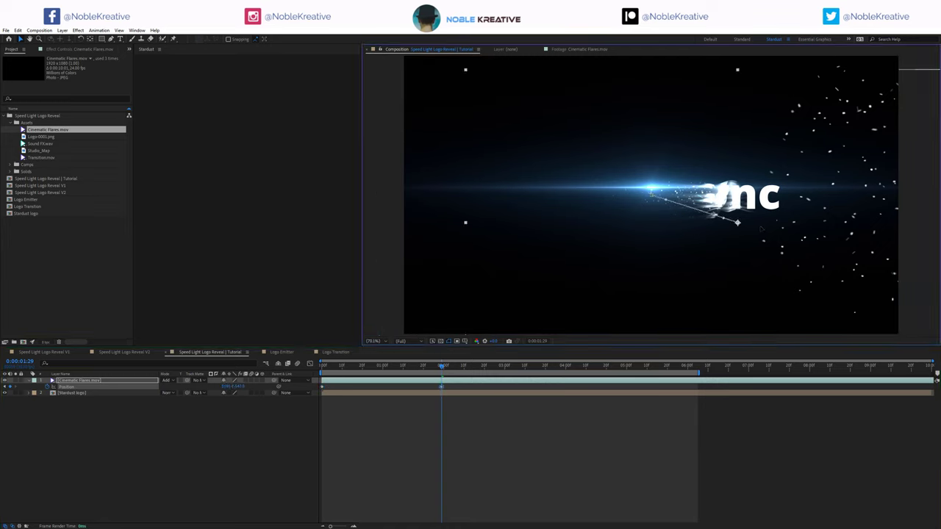
drag(669, 219, 766, 214)
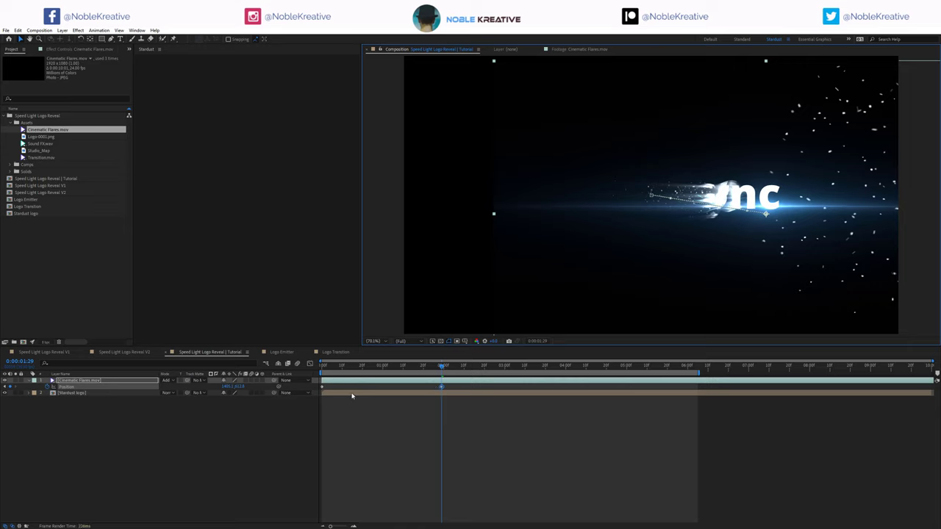
key(Delete)
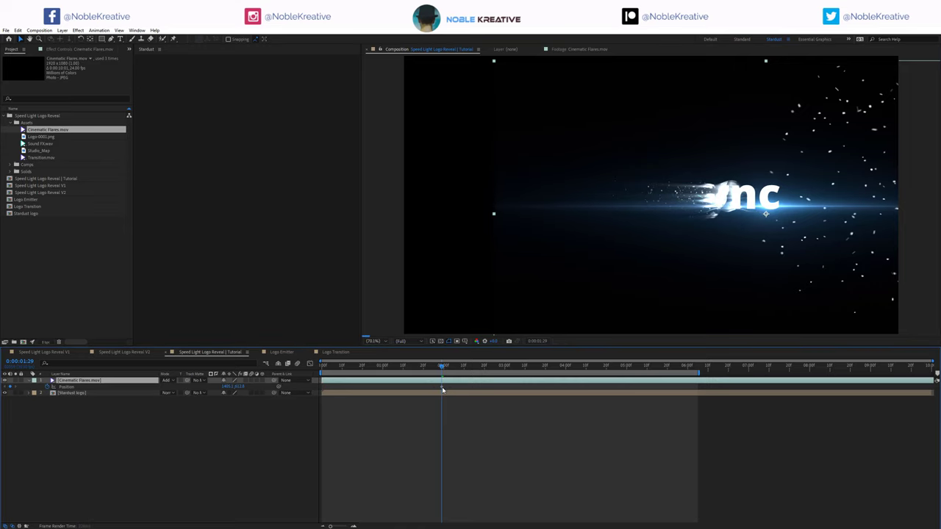
drag(442, 387, 322, 389)
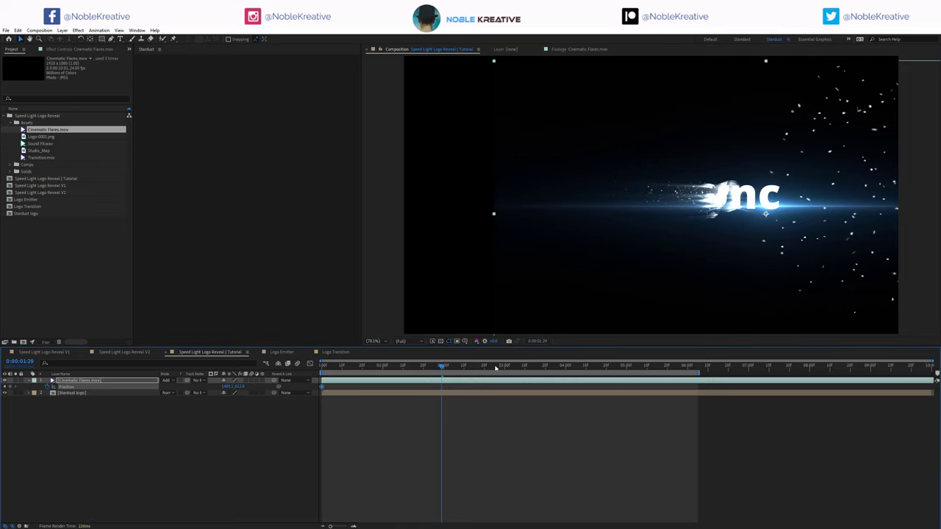
Add a Position keyframe at 0:00:03:00 with the flare moved left to the dissolving edge of the logo, and level the motion path.
click(506, 369)
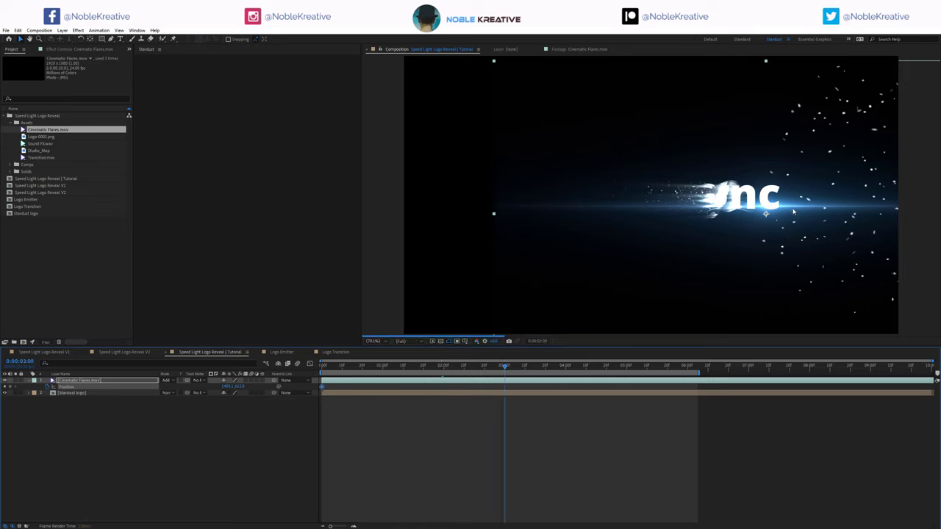
drag(793, 212, 678, 214)
drag(679, 213, 680, 214)
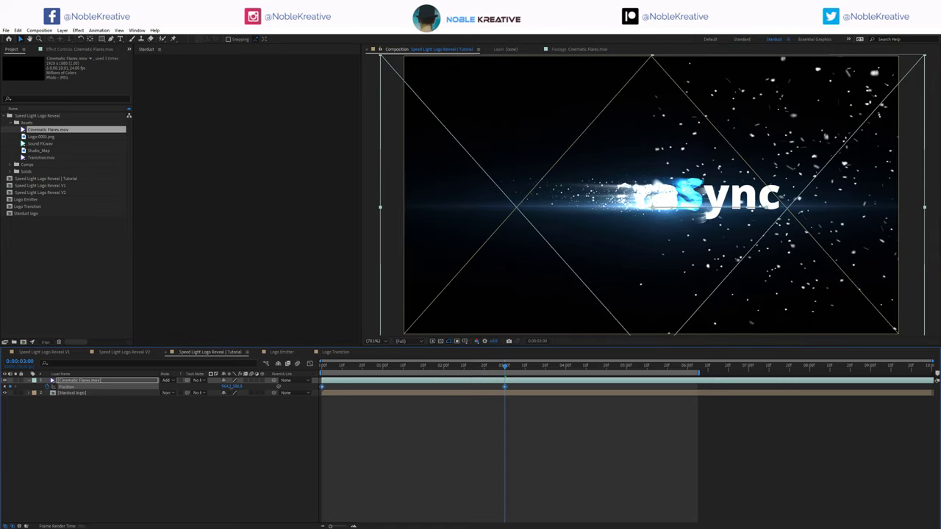
drag(235, 387, 241, 387)
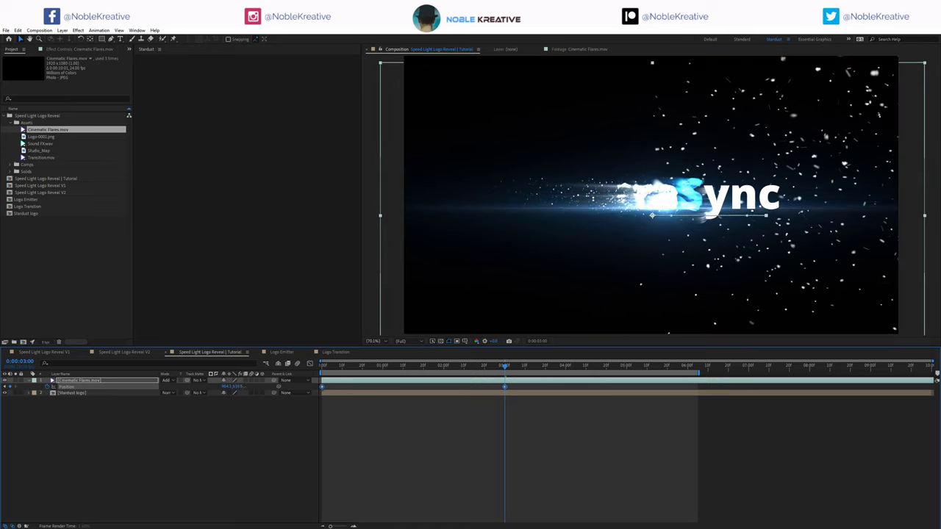
Add a Position keyframe at 0:00:05:00 that shifts the flare slightly further left beneath the logo text.
click(627, 372)
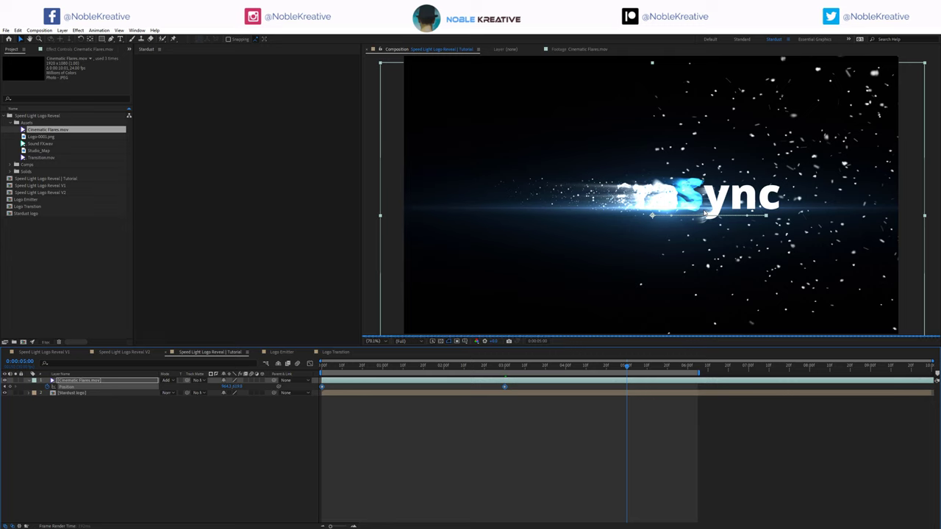
click(704, 213)
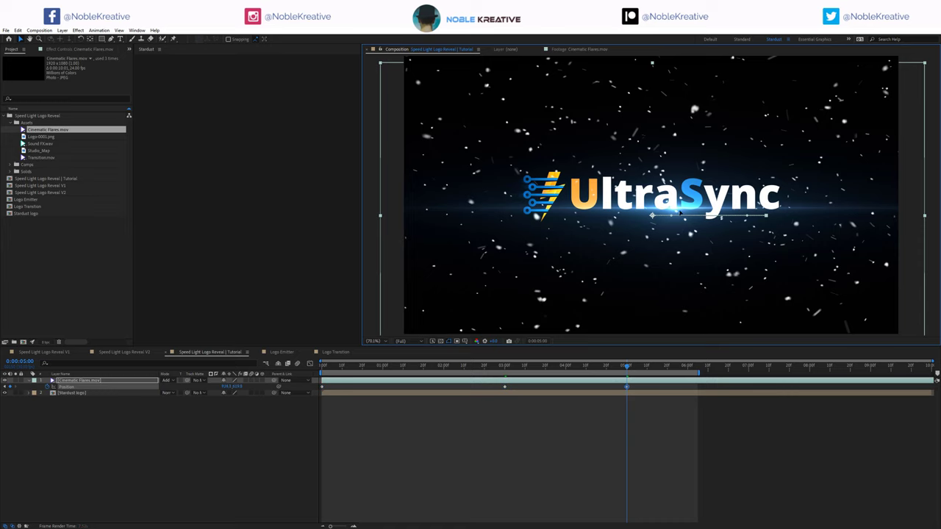
drag(681, 213, 661, 212)
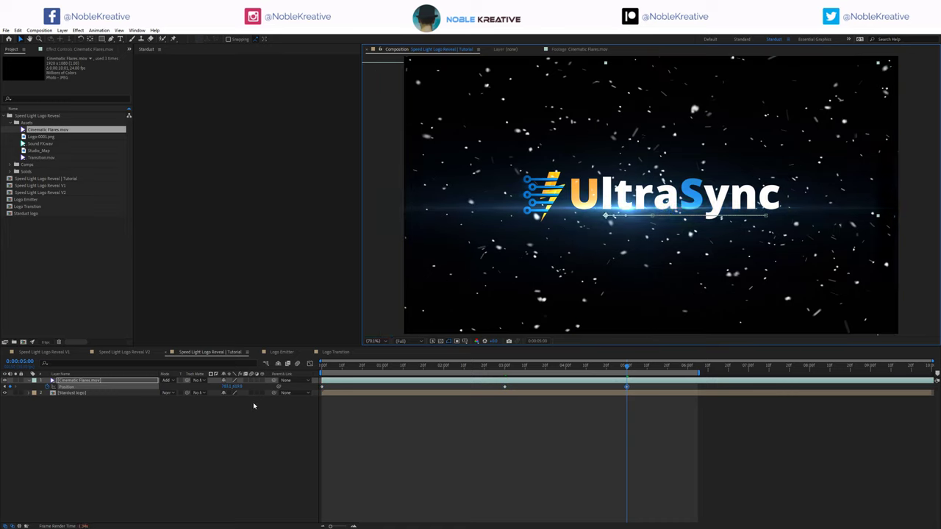
Add a Time Remap keyframe at 0:00:01:00 on the flare layer and move its first keyframe to about 0:00:00:09.
key(ctrl+alt+t)
click(64, 388)
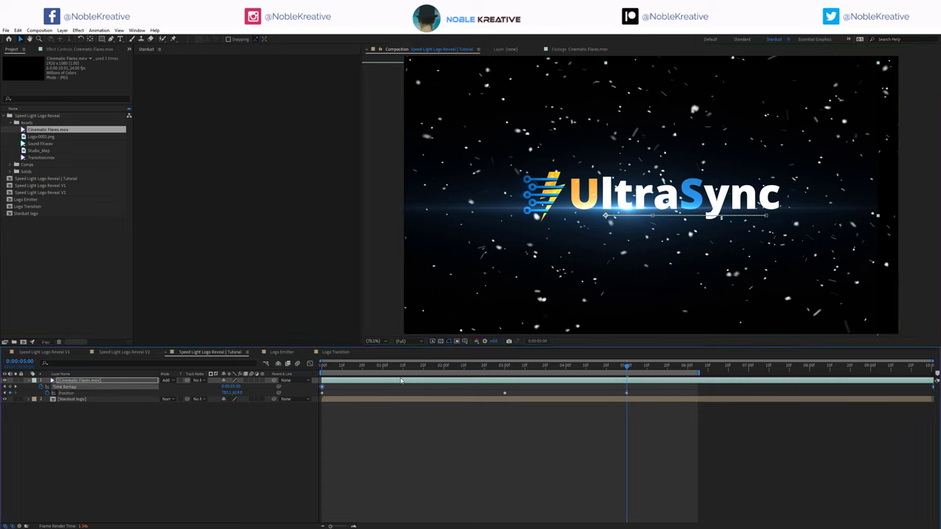
drag(358, 368, 383, 368)
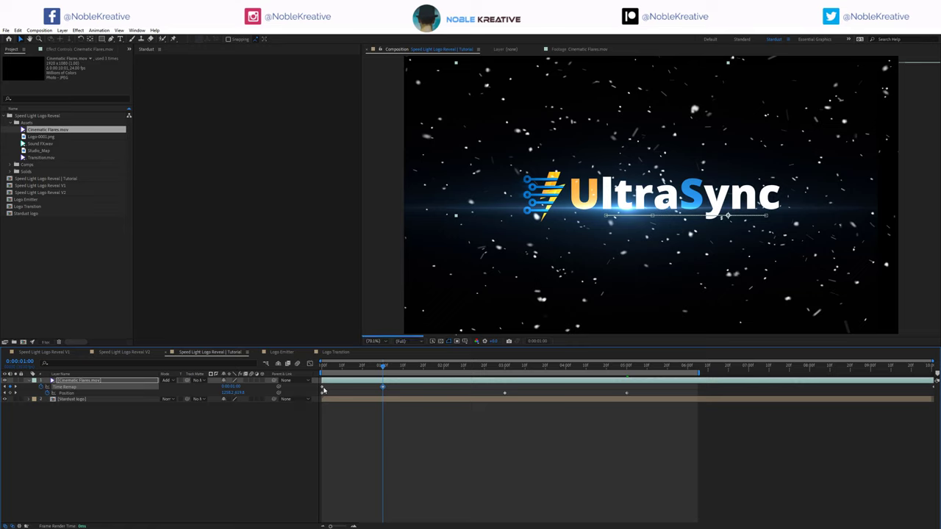
drag(334, 391, 349, 388)
click(349, 367)
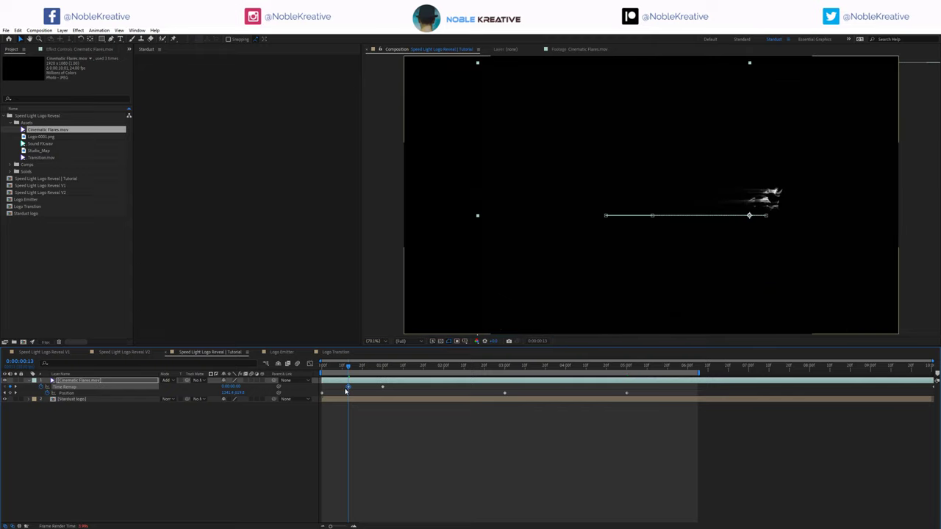
click(339, 387)
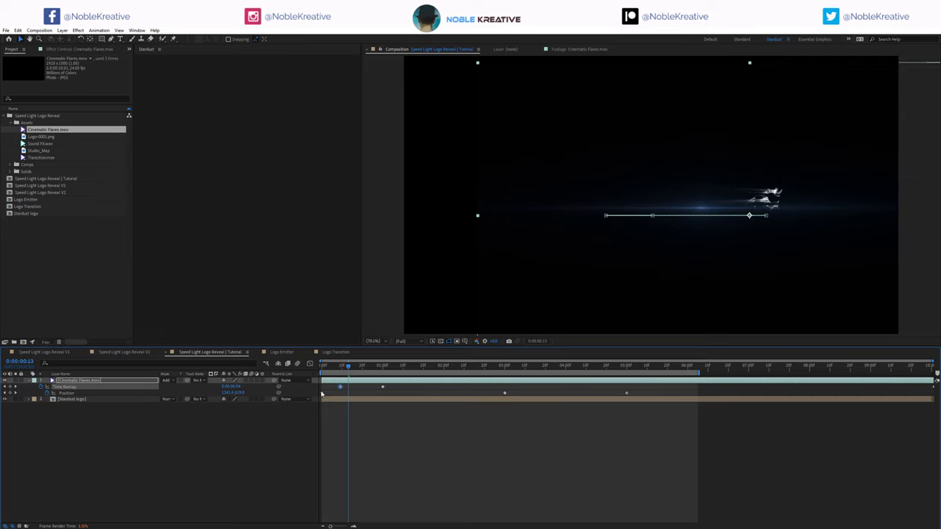
Move the first Position keyframe to 0:00:00:13, shift the flare right beneath the logo's first particles, and preview the start.
click(321, 394)
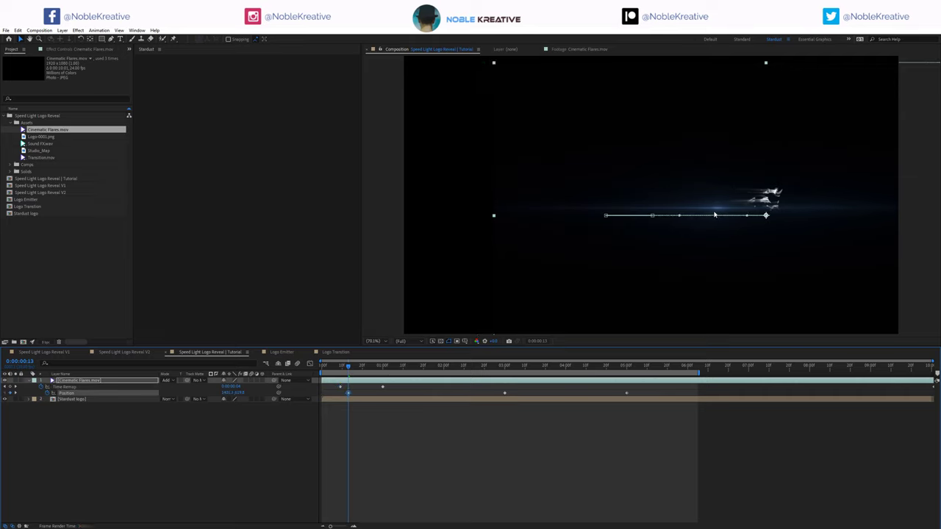
drag(714, 215, 765, 216)
drag(353, 367, 377, 367)
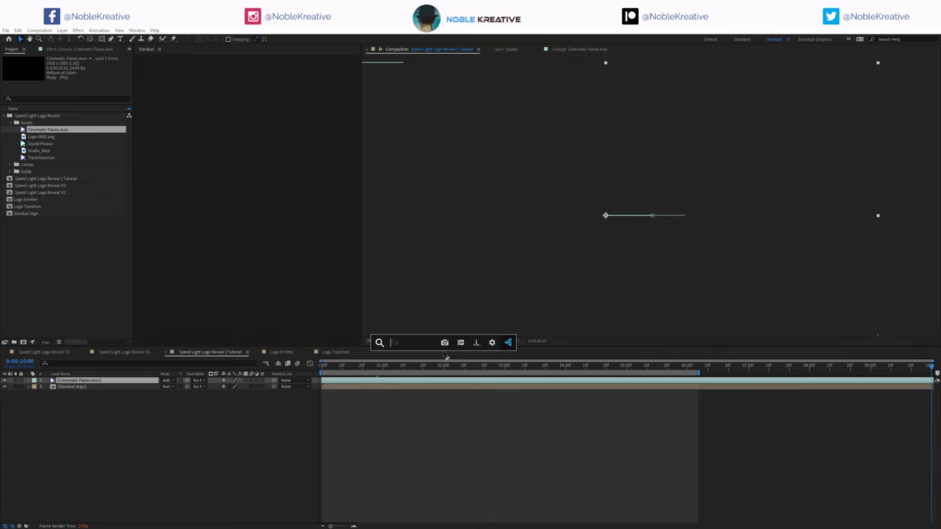
Apply Motion Tile to the Cinematic Flares layer with Mirror Edges enabled and an increased Output Width.
text(motio)
key(Return)
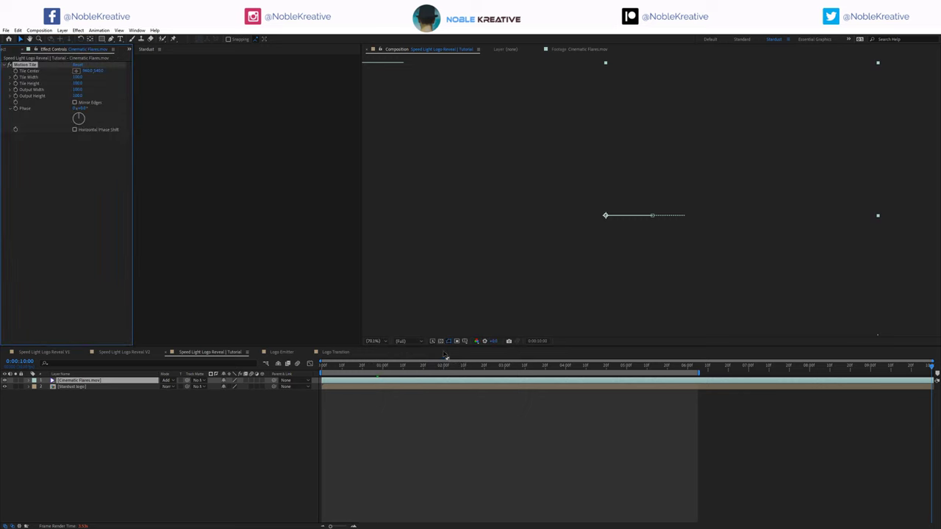
click(436, 367)
click(74, 102)
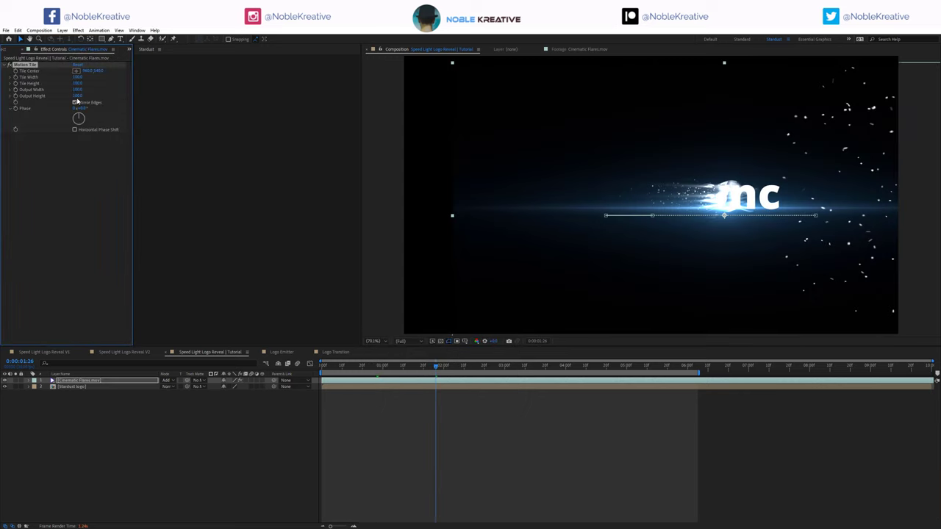
drag(79, 90, 112, 89)
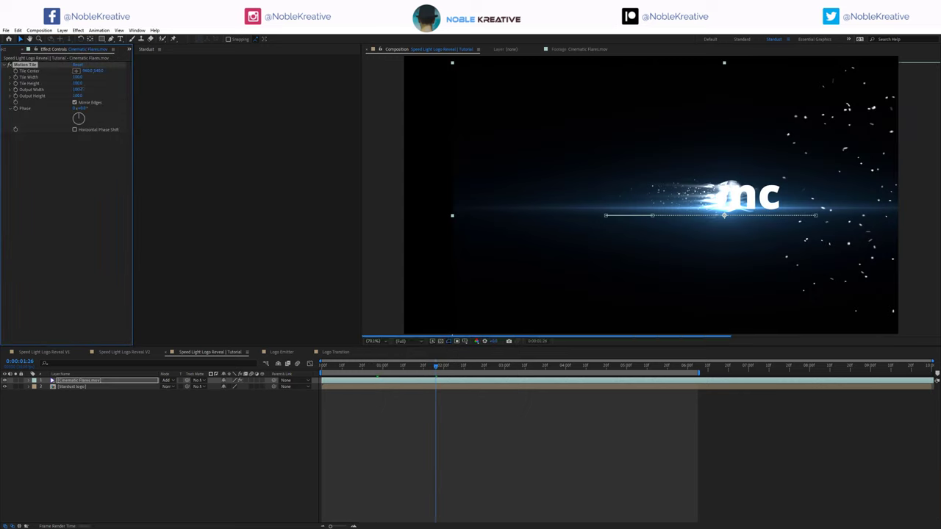
Add a Time Remap keyframe at 0:00:04:00 on the Cinematic Flares layer and enter a new source time for it.
key(u)
click(566, 372)
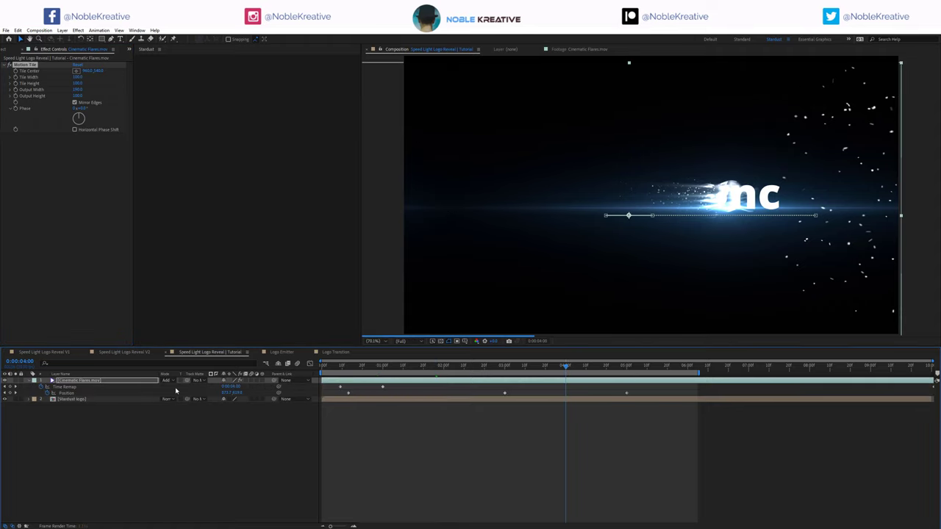
click(10, 387)
click(232, 386)
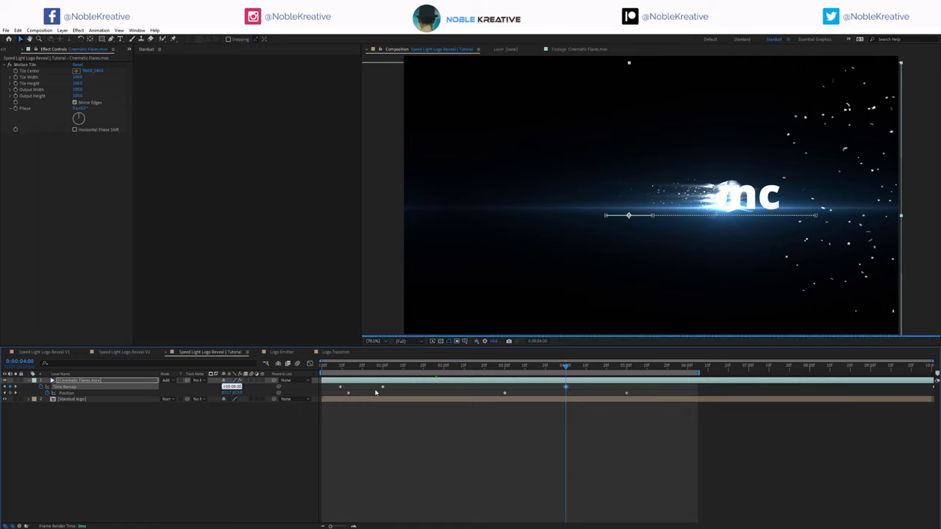
key(Return)
Keyframe the flare's Time Remap at 0:00:05:29 to make the flare fade out by that frame, and preview the ending.
click(687, 370)
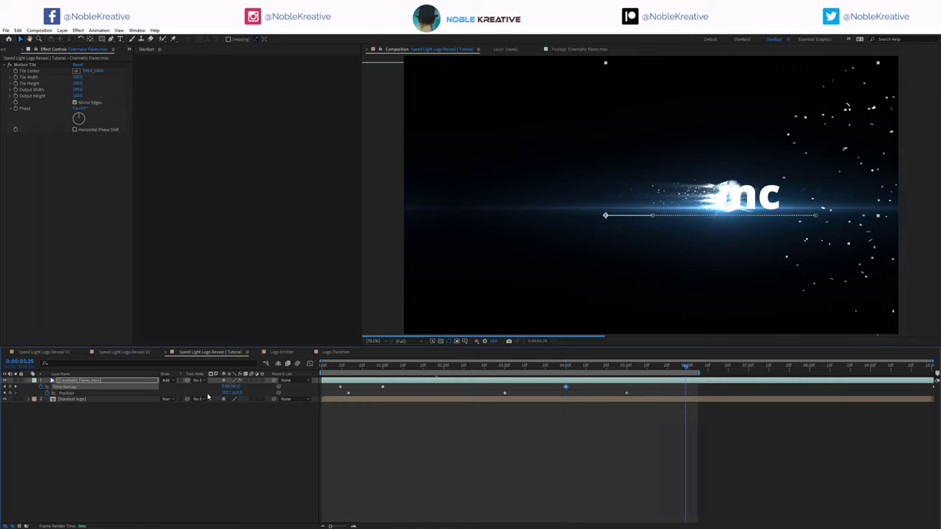
click(231, 387)
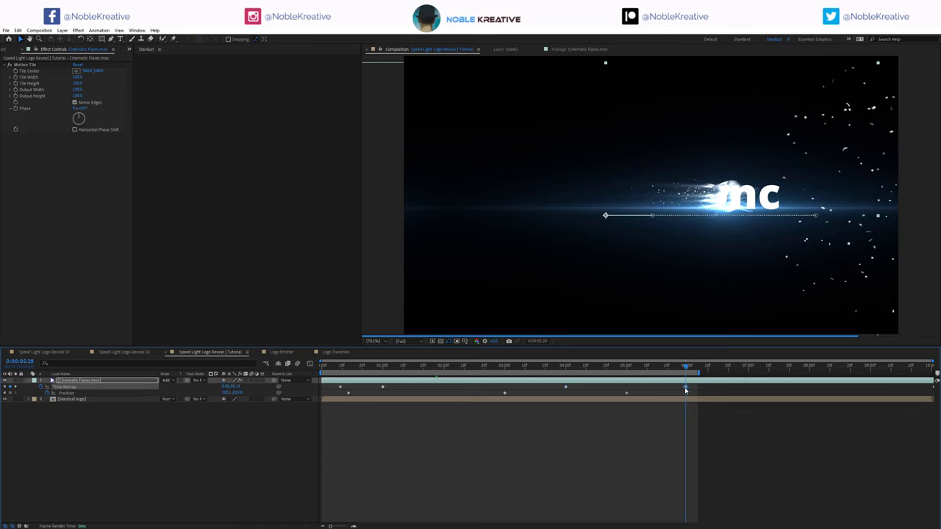
click(686, 387)
drag(664, 370, 686, 371)
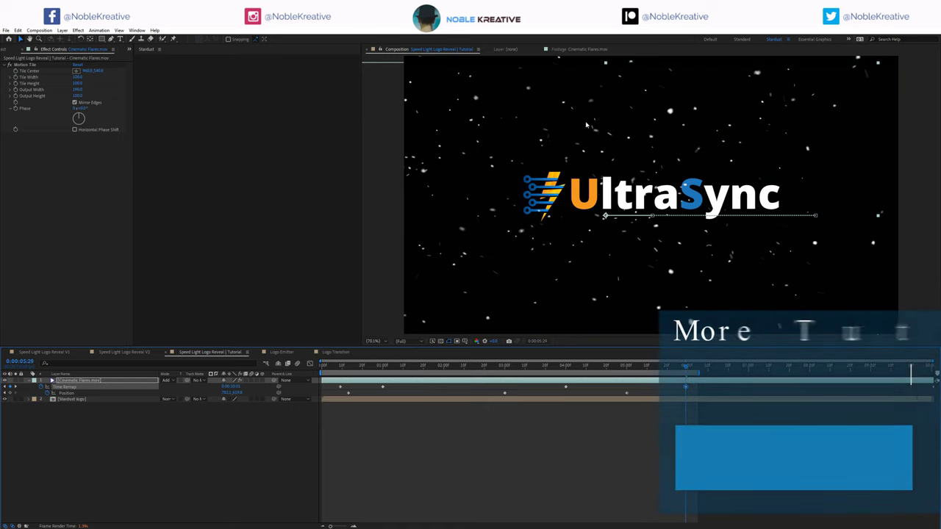
Add an adjustment layer named Look above the Cinematic Flares layer, viewing the composition around 0:00:03:10.
click(525, 367)
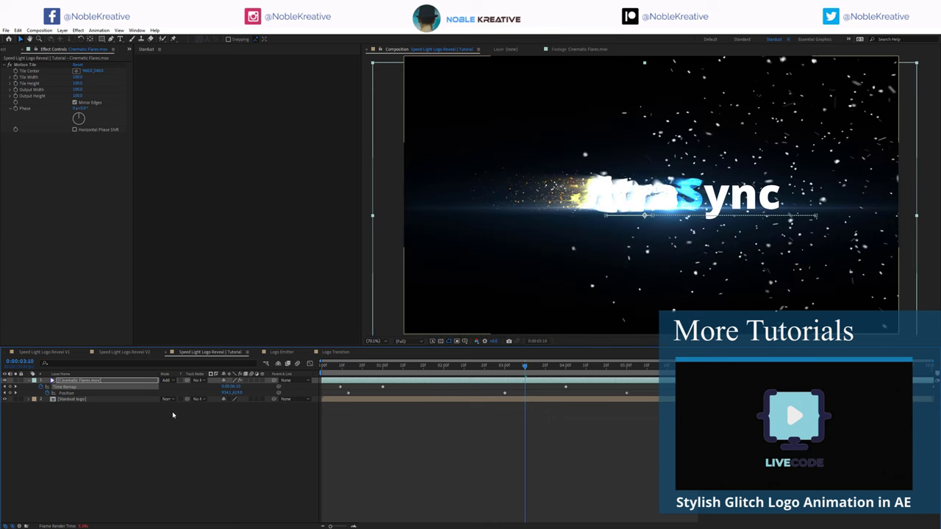
key(ctrl+alt+y)
key(Return)
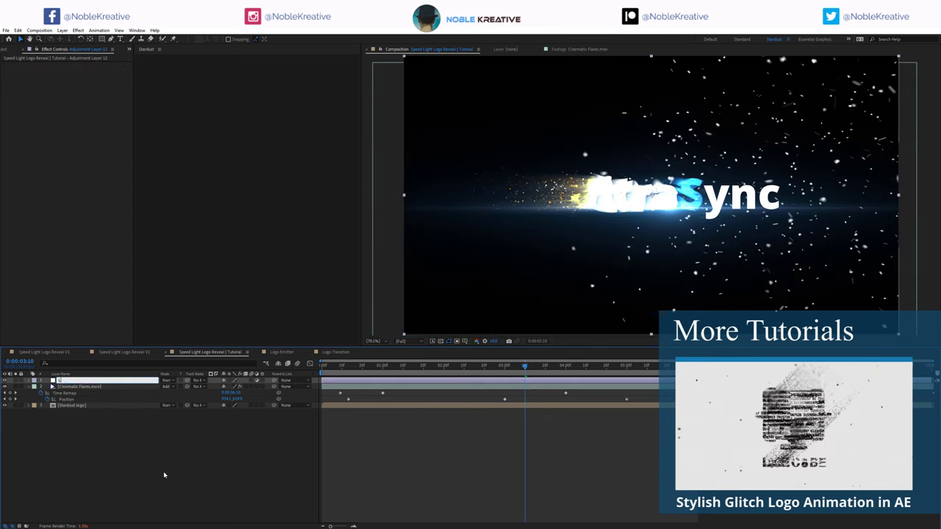
text(Look)
key(Return)
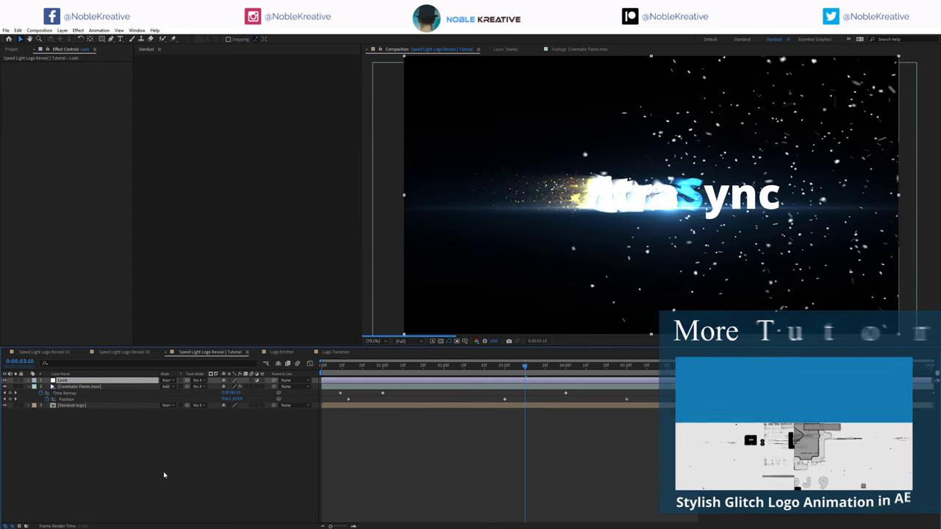
Apply Unsharp Mask and Noise to the Look adjustment layer, with the amount of noise at 2%.
key(ctrl+space)
text(unsh)
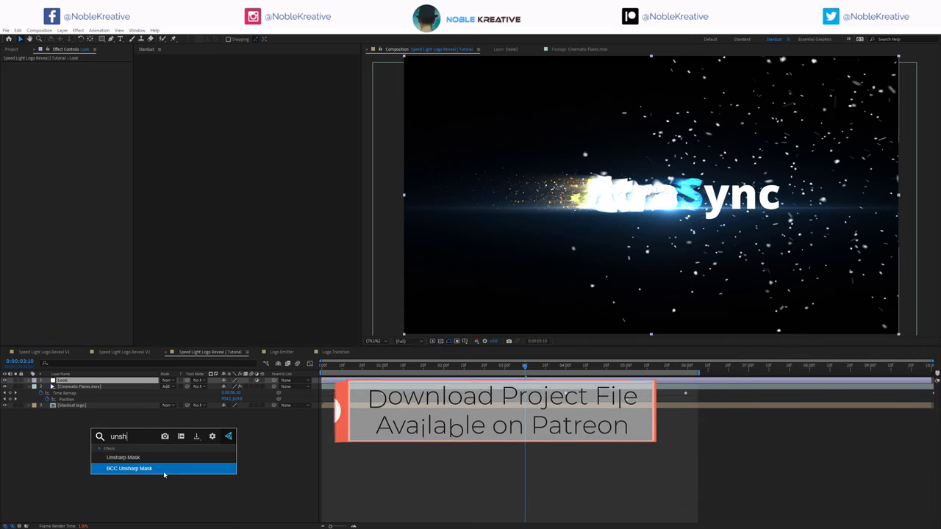
click(157, 458)
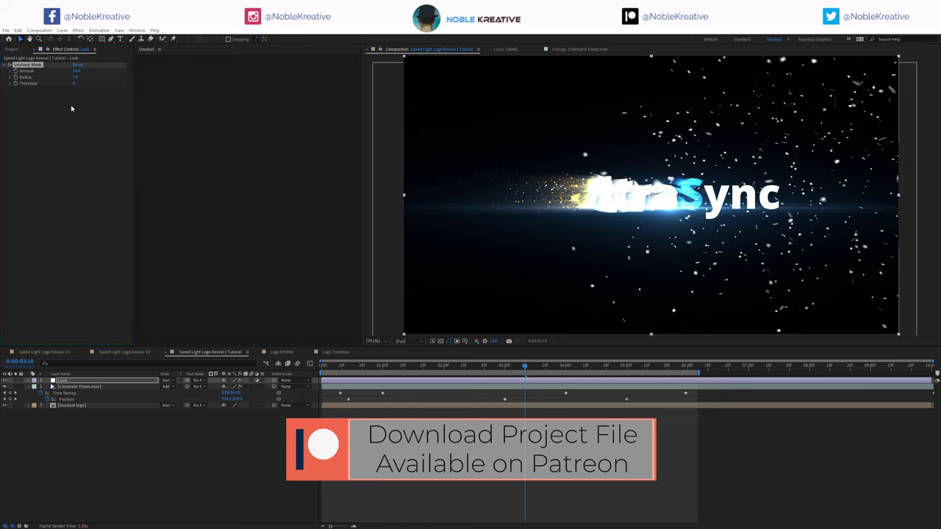
key(ctrl+space)
text(noi)
key(Return)
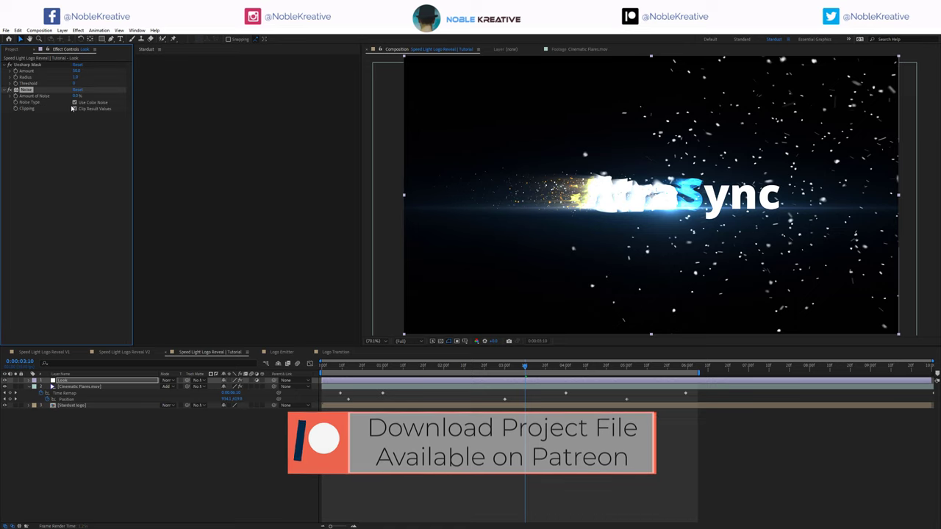
Apply Lumetri Color to the Look layer and set its Creative look to SL BLUE STEEL.
key(ctrl+space)
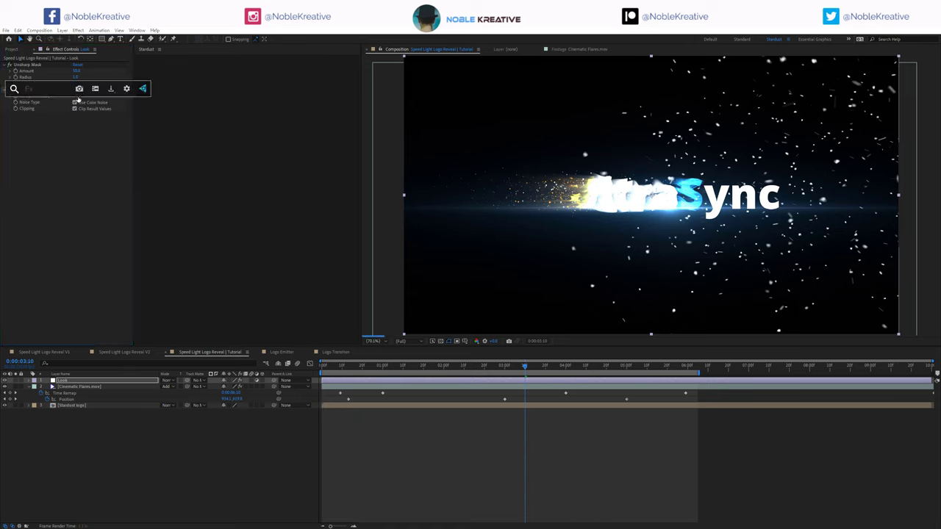
text(lum)
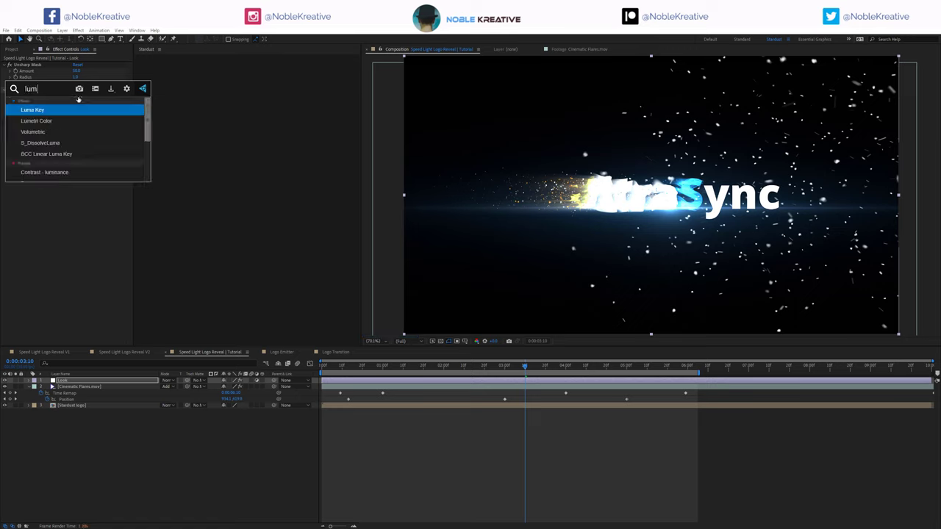
key(Down)
key(Return)
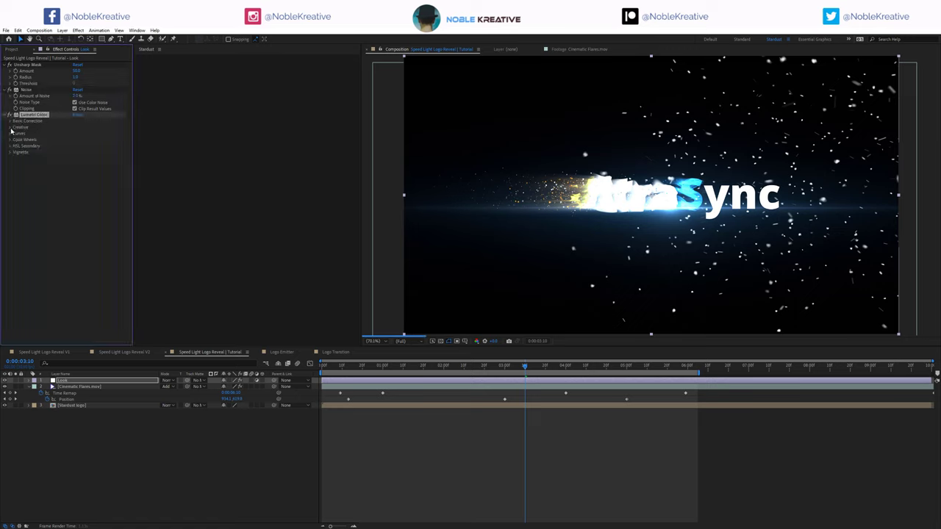
click(11, 128)
click(81, 140)
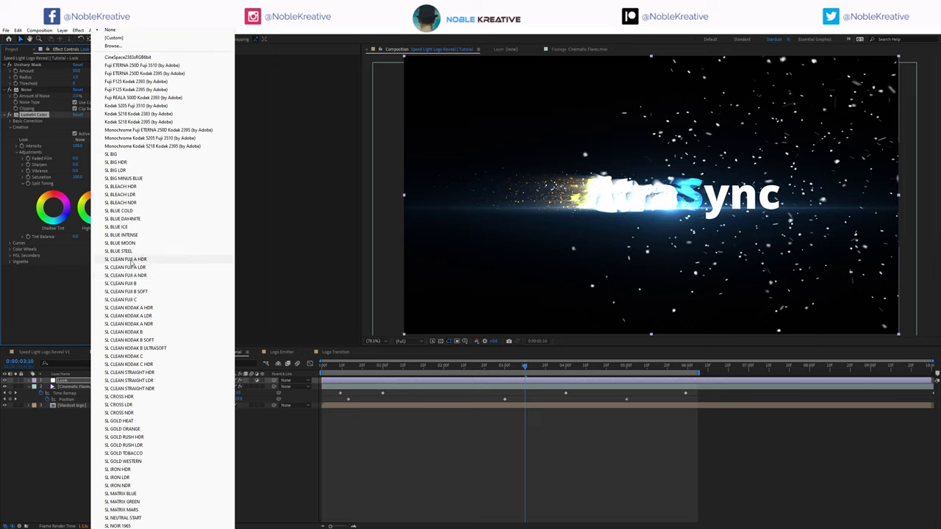
click(121, 251)
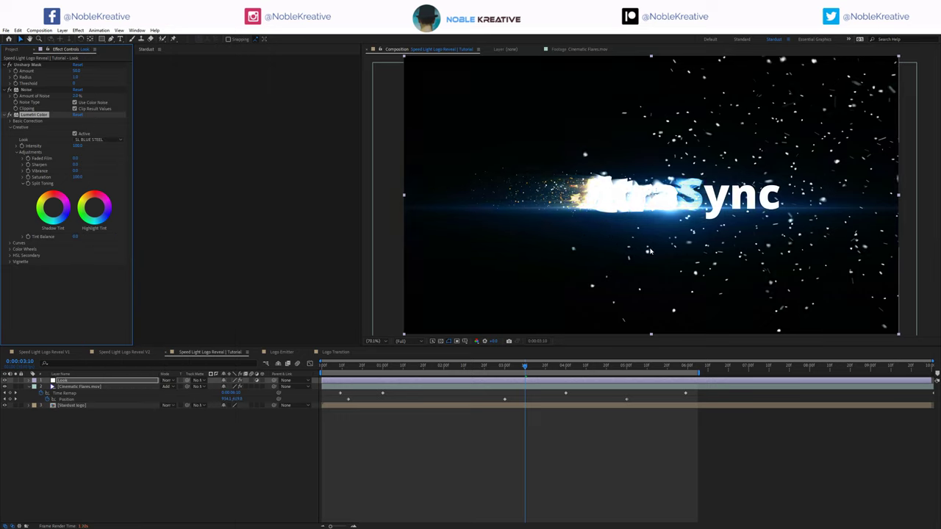
Increase the Motion Tile Output Height on the Cinematic Flares layer and check the frame at 0:00:01:26.
click(97, 386)
drag(77, 97, 83, 95)
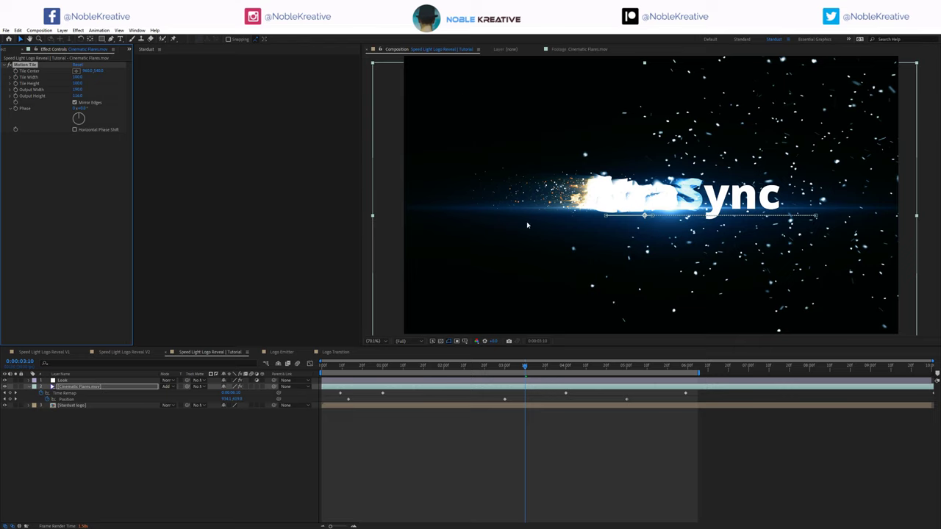
click(436, 367)
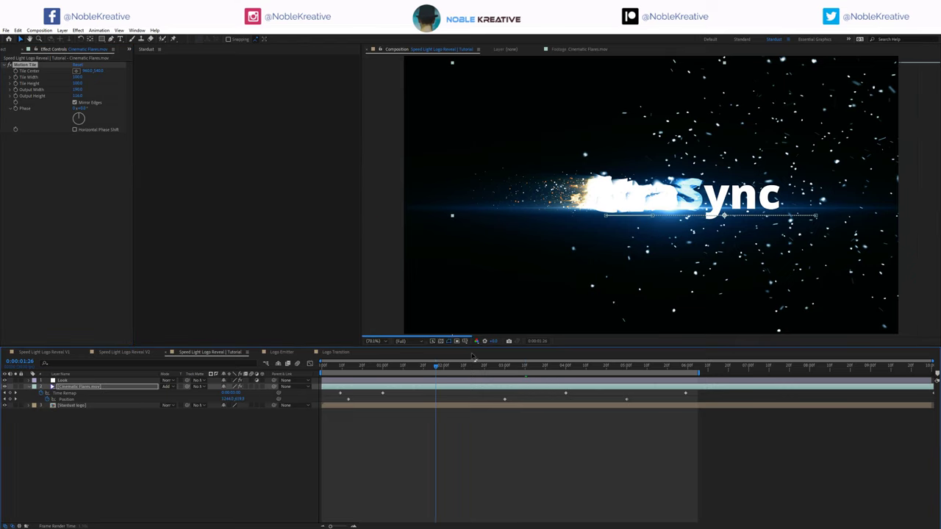
click(206, 450)
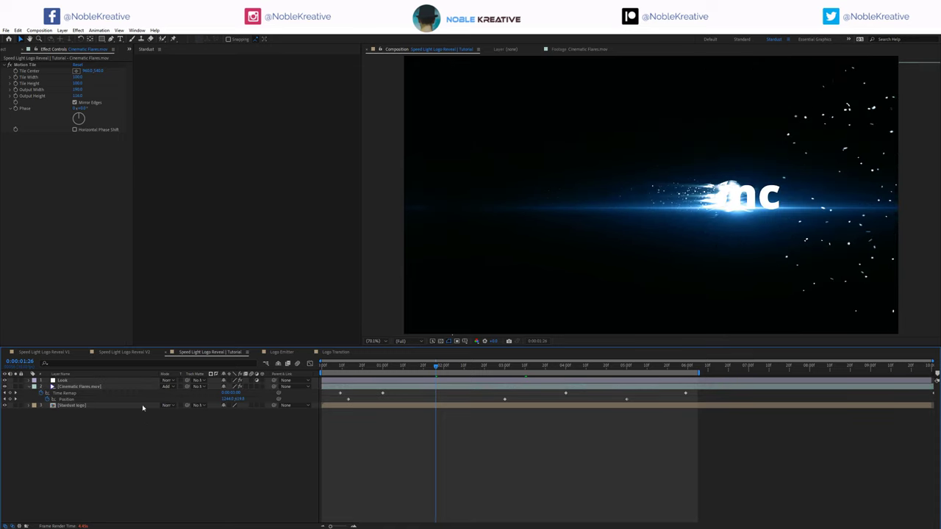
Pre-compose the Look, Cinematic Flares and Stardust logo layers into a composition named LogoAniamtion_.
drag(150, 420, 135, 382)
key(ctrl+shift+c)
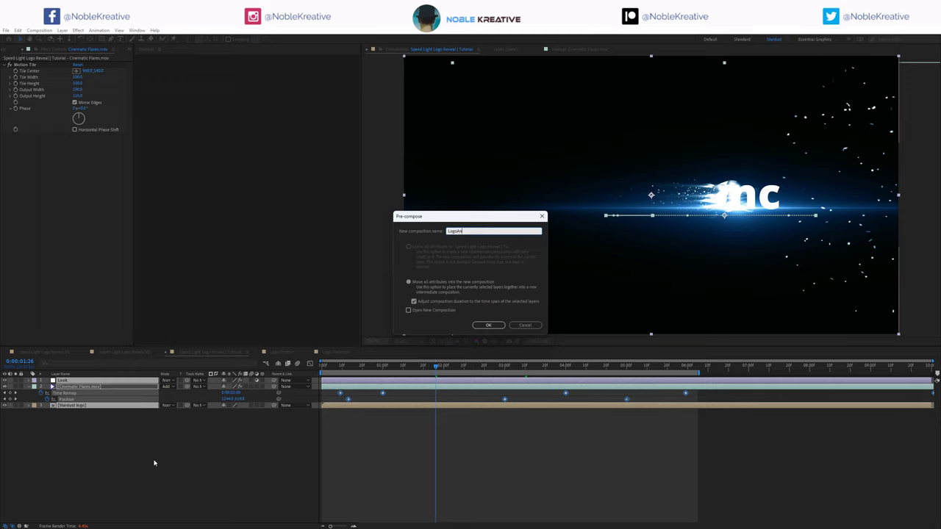
key(Return)
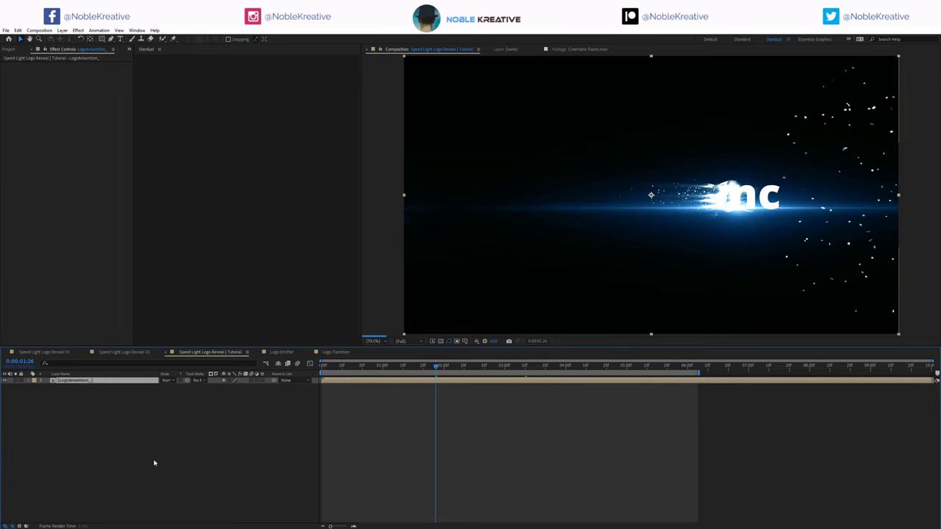
Apply Shift Channels to the pre-composed logo layer and set green and blue to Full Off, keeping only red.
key(ctrl+space)
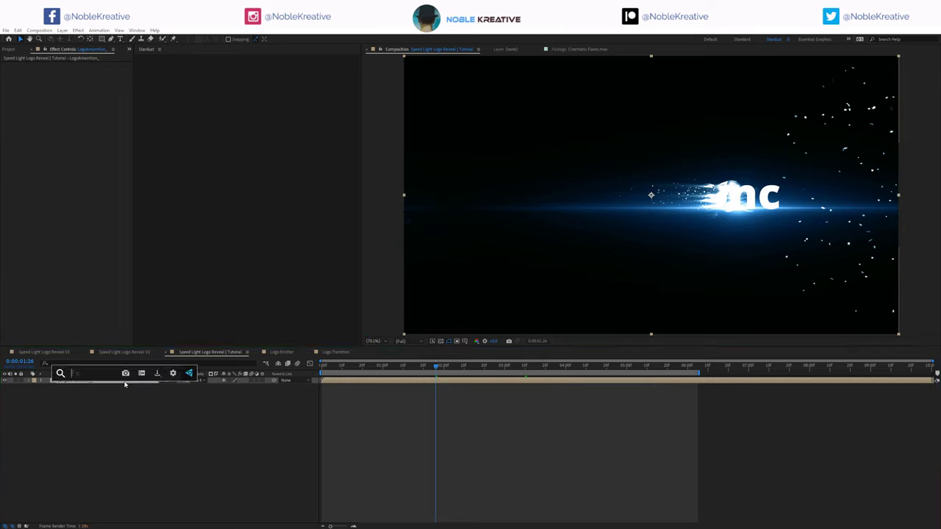
text(shift)
key(Return)
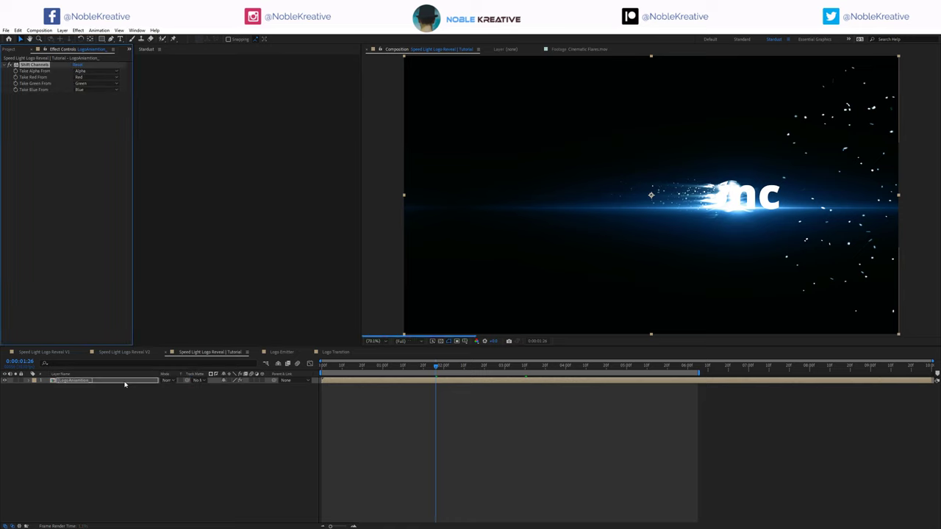
click(81, 83)
click(98, 168)
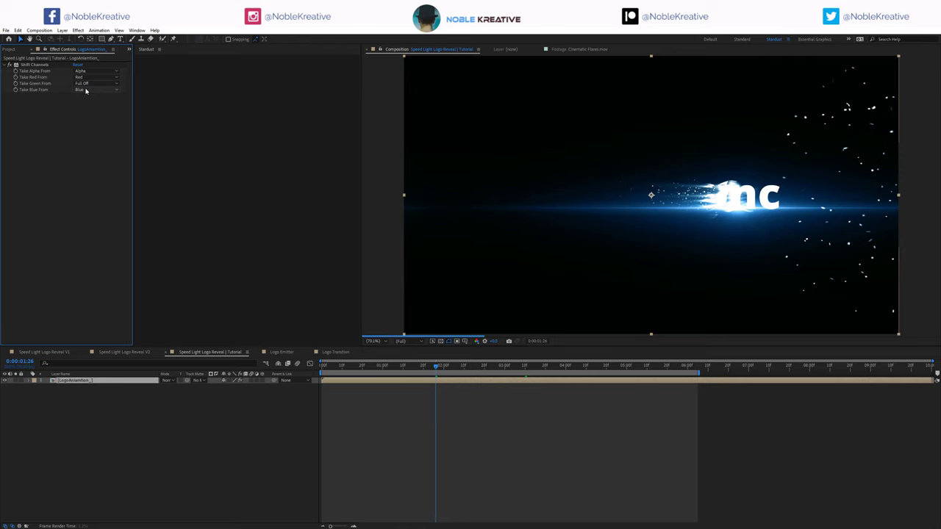
click(86, 87)
click(100, 168)
Duplicate the red-channel layer and set the copy's Shift Channels to take green from Green and red from Full Off.
click(102, 381)
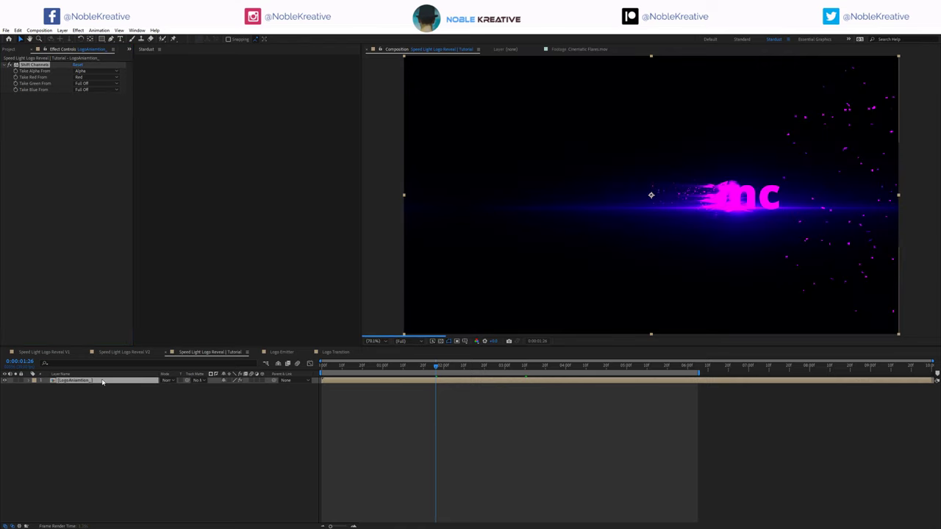
key(ctrl+d)
click(85, 84)
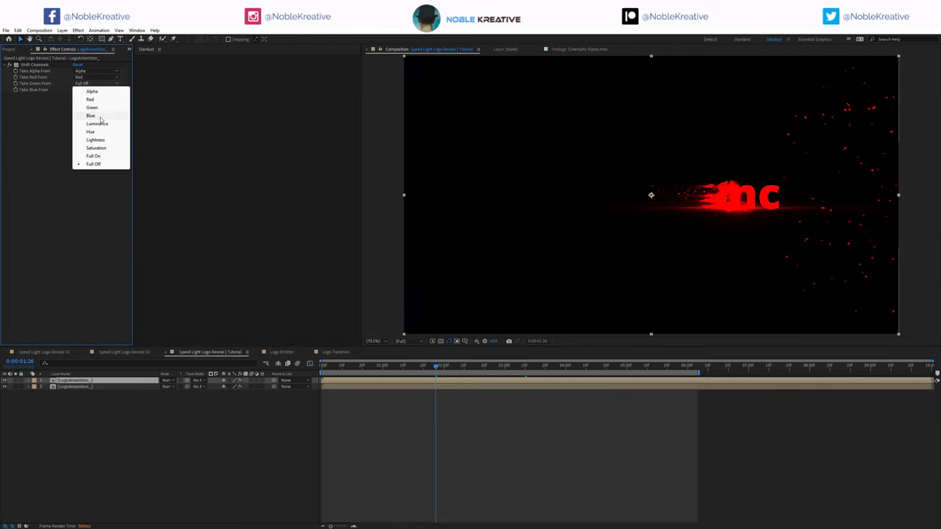
click(92, 107)
click(81, 77)
click(100, 157)
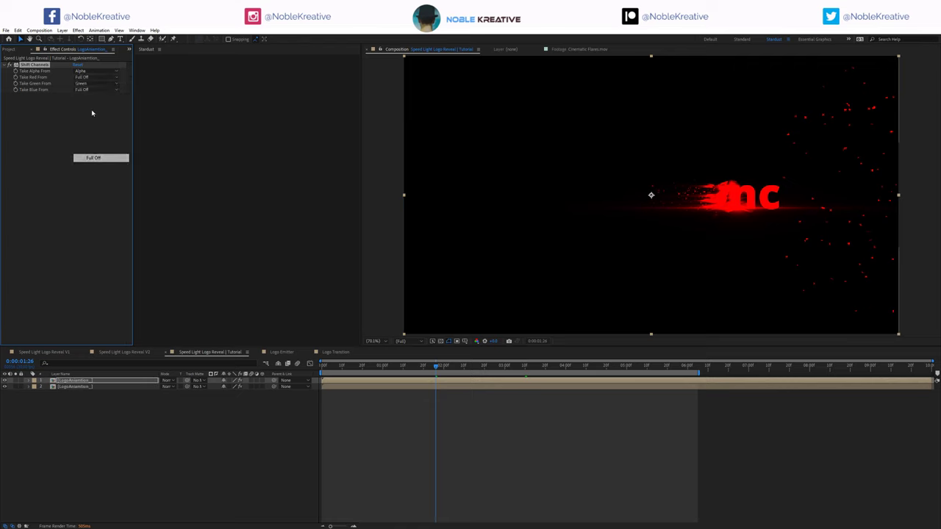
Duplicate the green-channel layer and set the copy's Shift Channels to take blue from Blue, with green and red at Full Off.
click(81, 381)
key(ctrl+d)
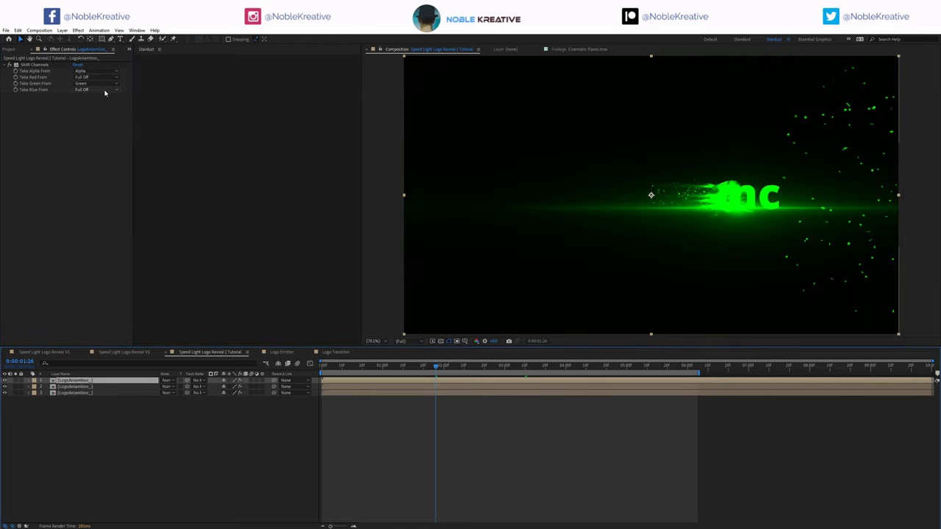
click(103, 90)
click(101, 123)
click(93, 83)
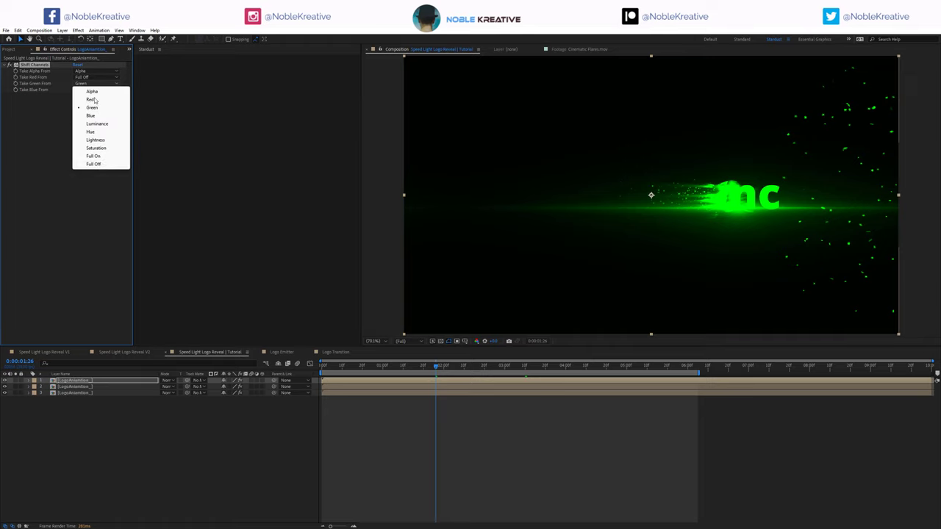
click(99, 164)
click(94, 77)
click(94, 157)
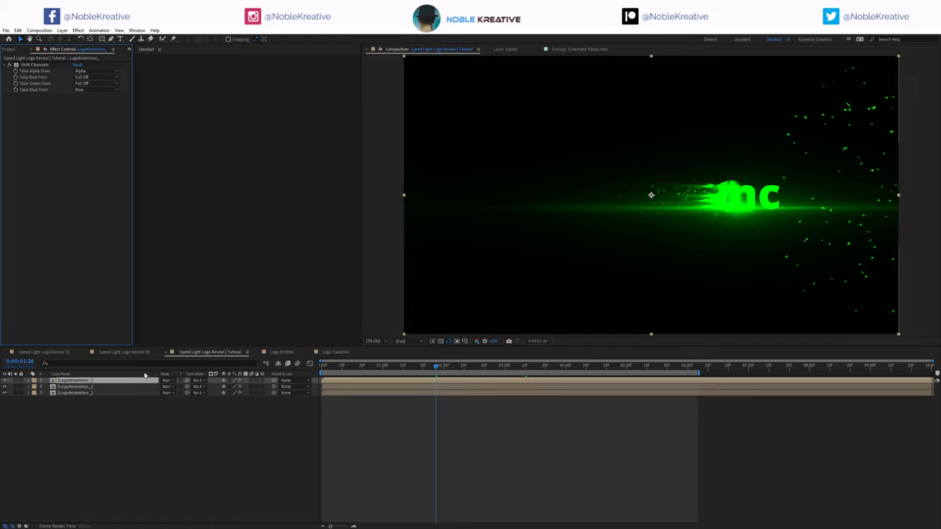
Set the blending mode of the blue-channel and green-channel layers to Add.
click(128, 386)
shift+click(128, 380)
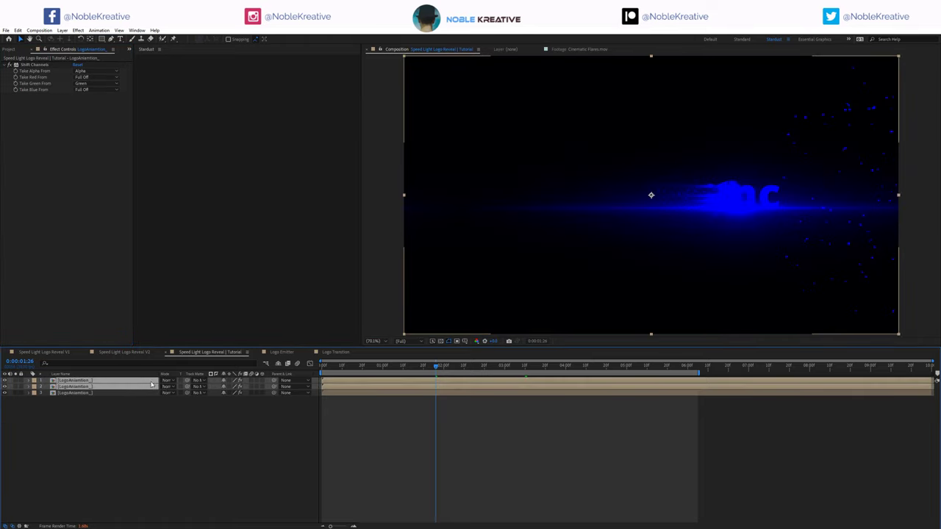
click(166, 386)
click(190, 129)
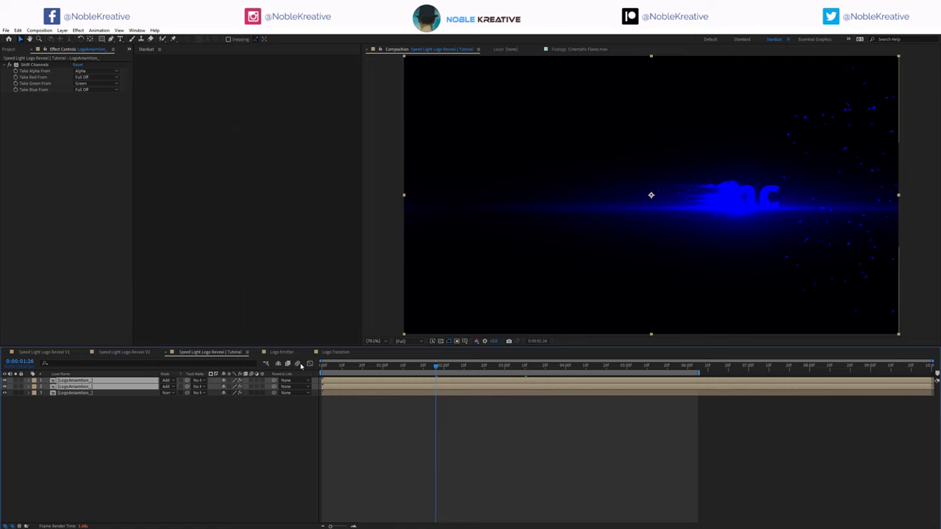
Set the scale of the blue-channel layer to 107% and of the green-channel layer to 100.5%.
key(s)
click(133, 432)
click(234, 386)
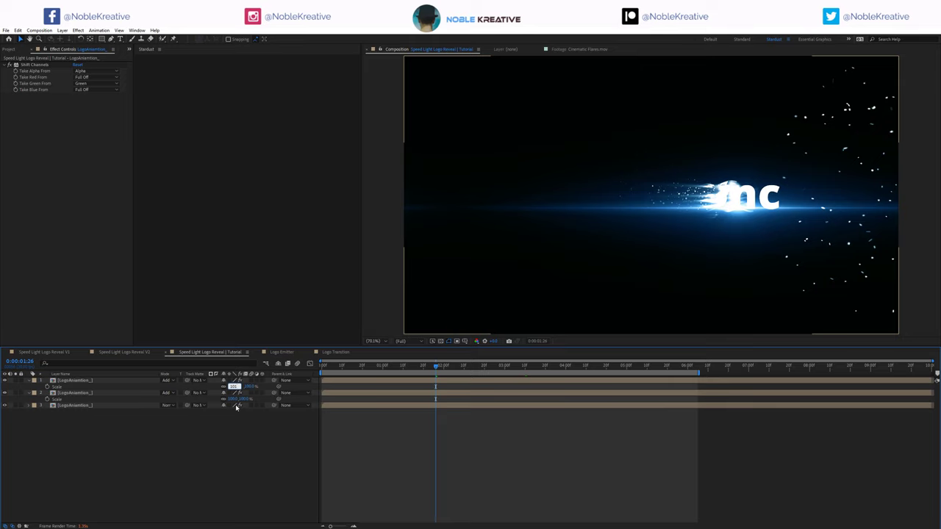
text(107)
key(Return)
click(233, 399)
text(1)
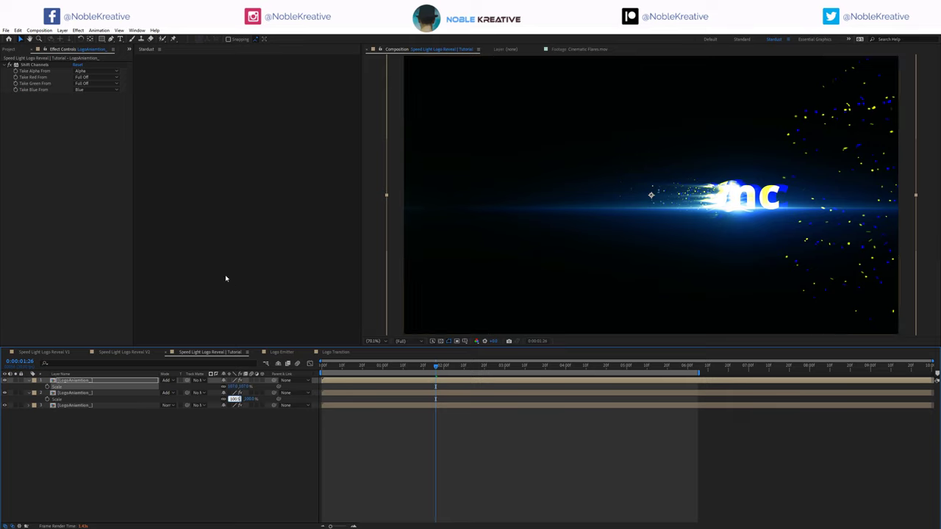
key(Return)
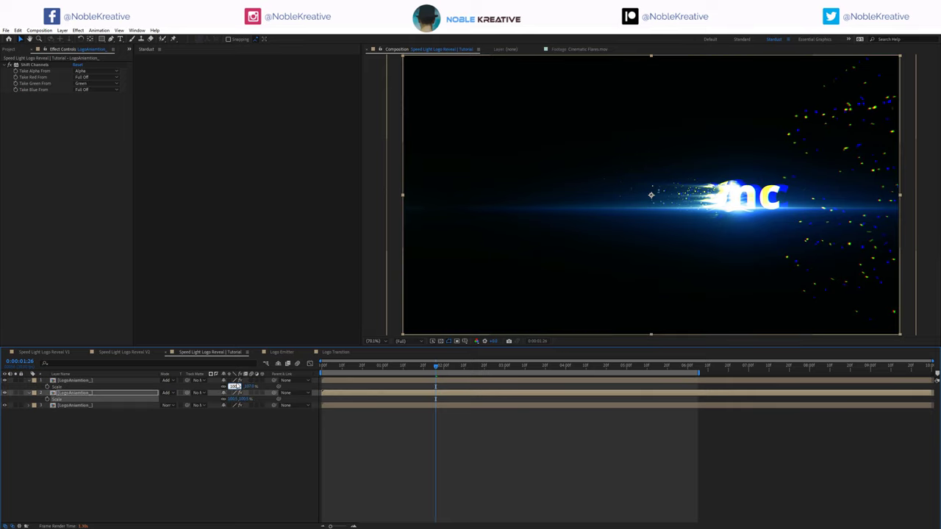
Set the blue-channel layer's scale to 100.7% and inspect the color fringing around the logo.
click(238, 386)
text(100.7)
key(Return)
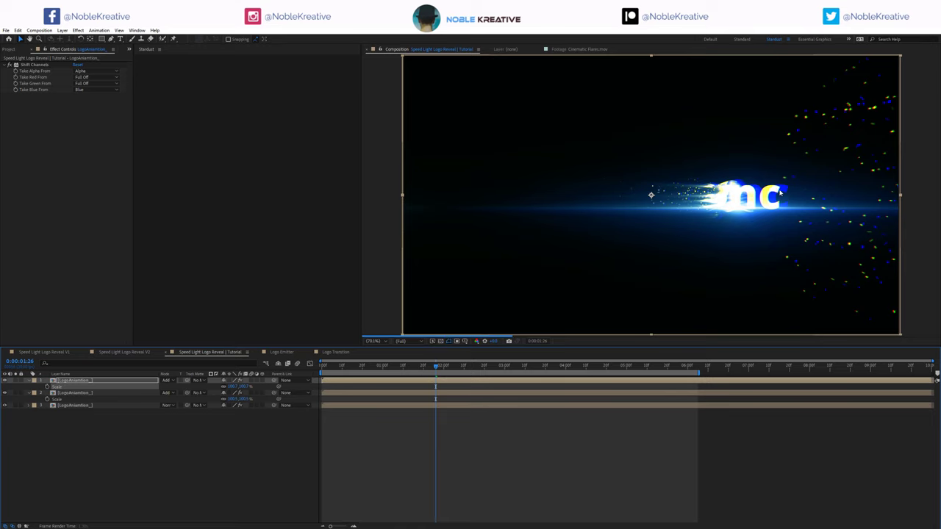
key(period)
key(comma)
key(comma)
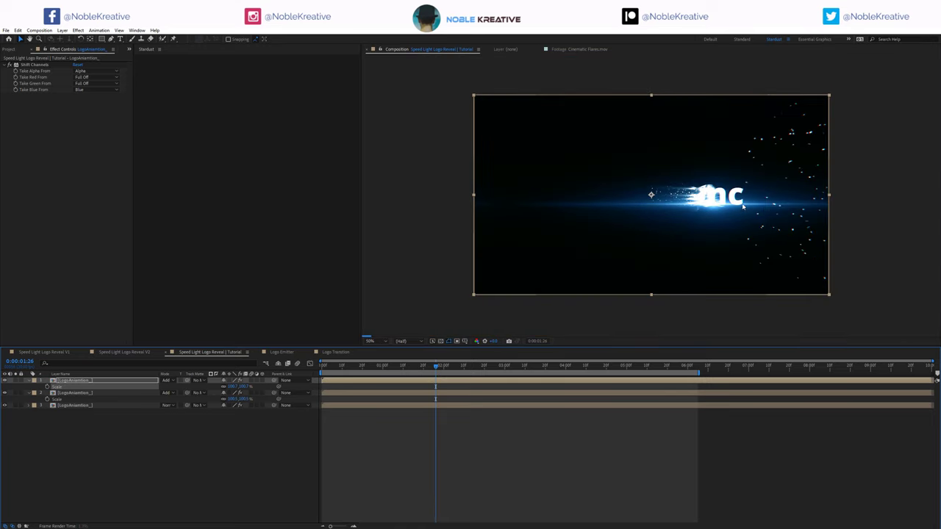
key(shift+slash)
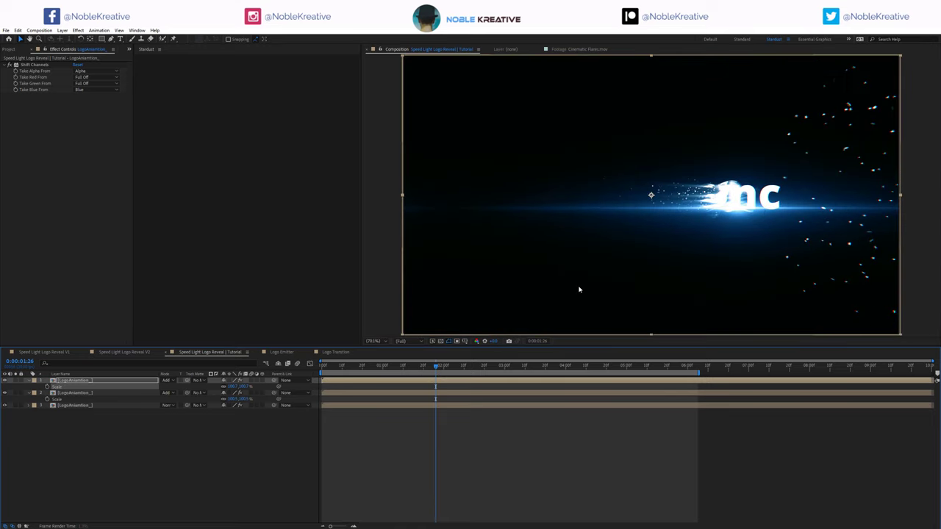
Pre-compose the three RGB-channel logo layers into one composition named Final Animation.
key(ctrl+a)
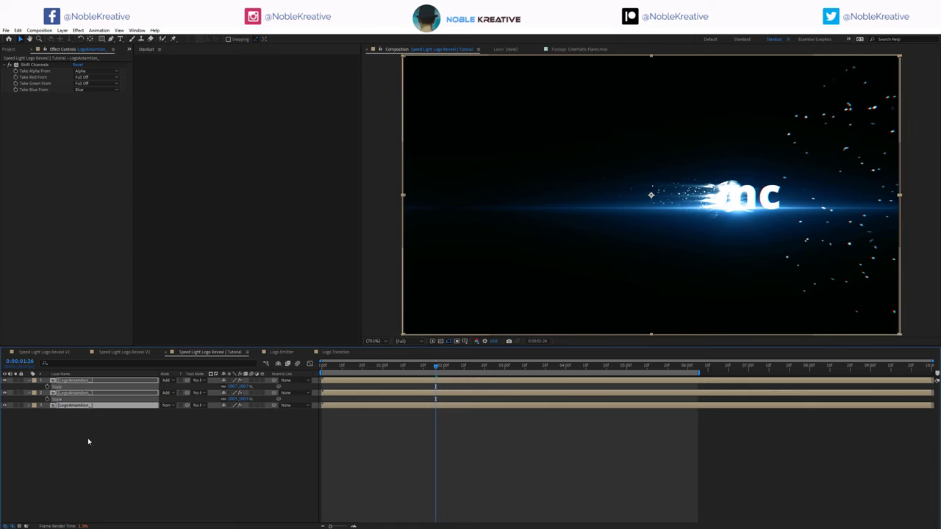
key(ctrl+shift+c)
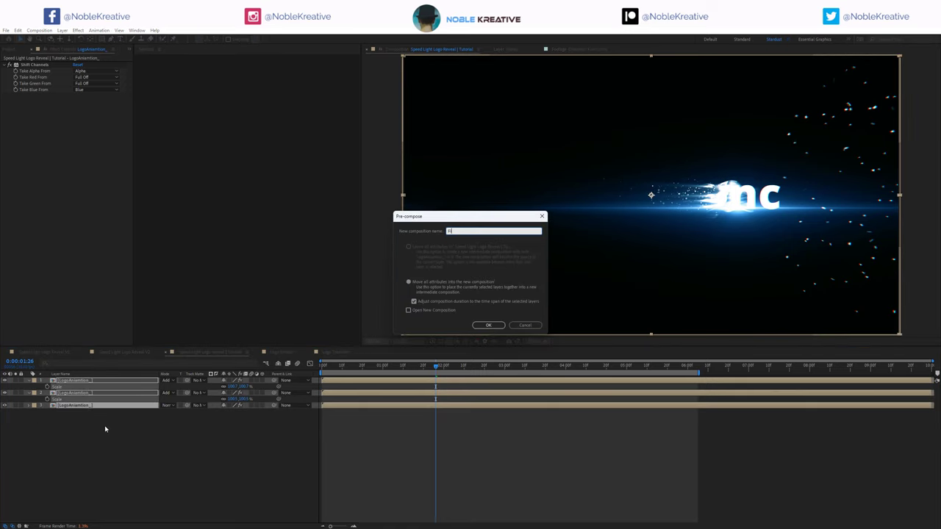
key(Return)
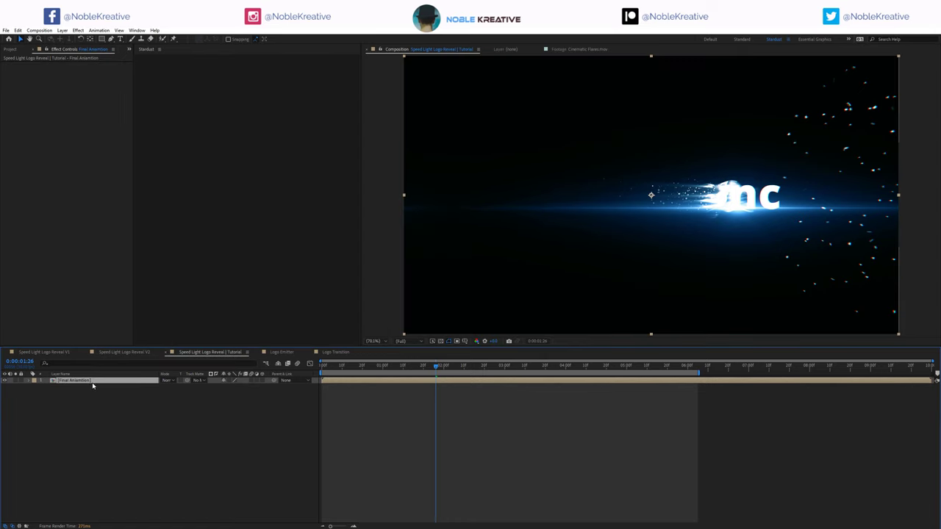
Start a wiggle expression on the pre-composed layer's Position with a frequency of 30, leaving the amplitude empty.
key(p)
click(47, 387)
alt+click(47, 387)
text(wigg)
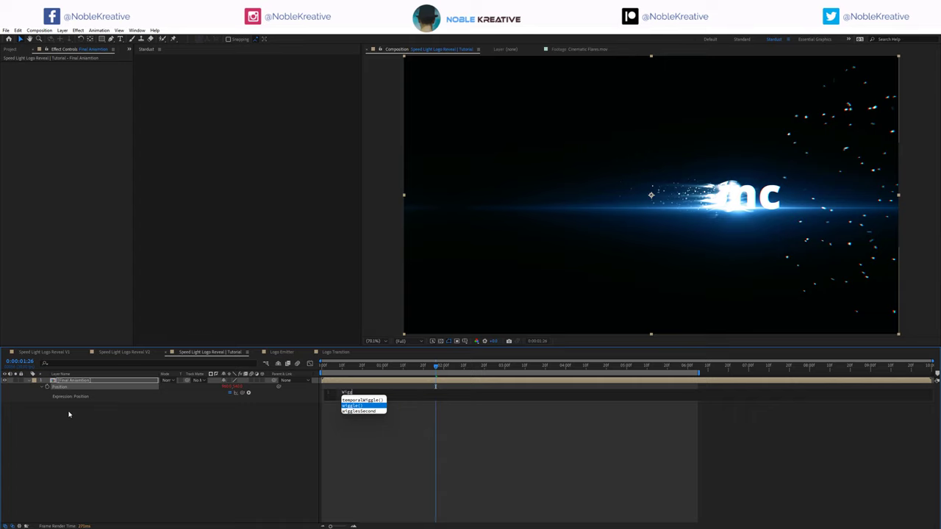
key(Return)
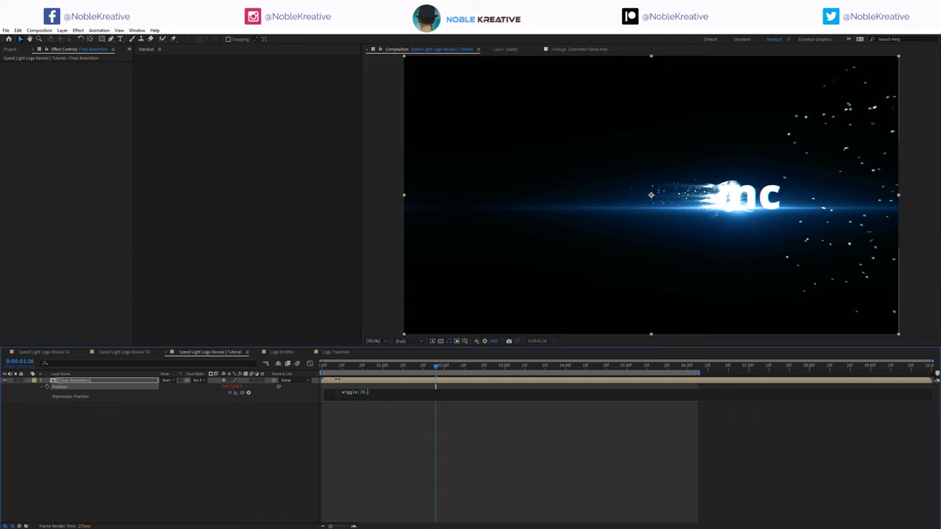
click(109, 403)
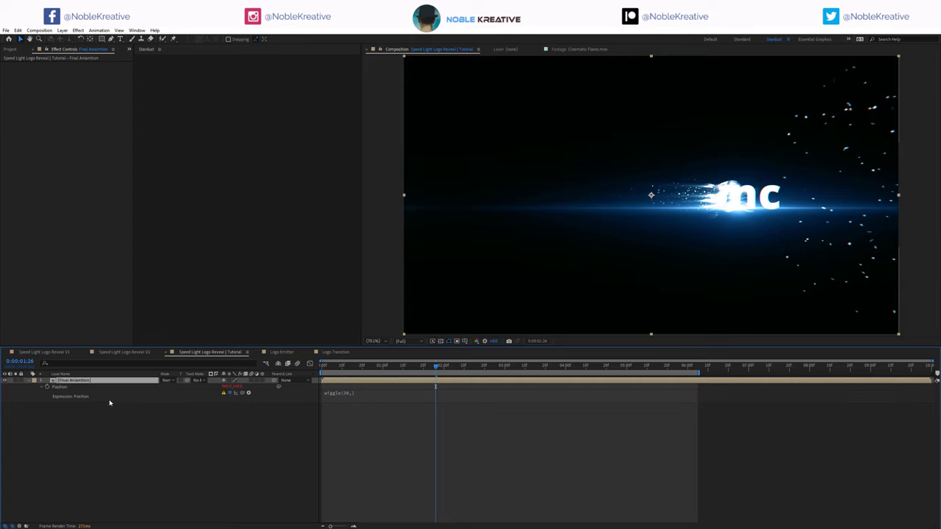
Add a Slider Control to the pre-composed layer and link its Slider as the amplitude in the Position wiggle expression.
key(ctrl+space)
text(sli)
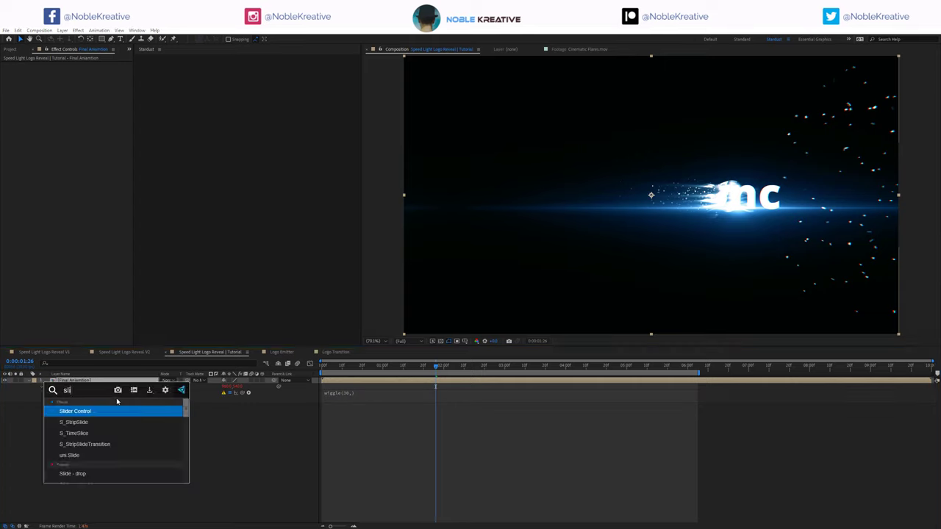
key(Return)
click(361, 402)
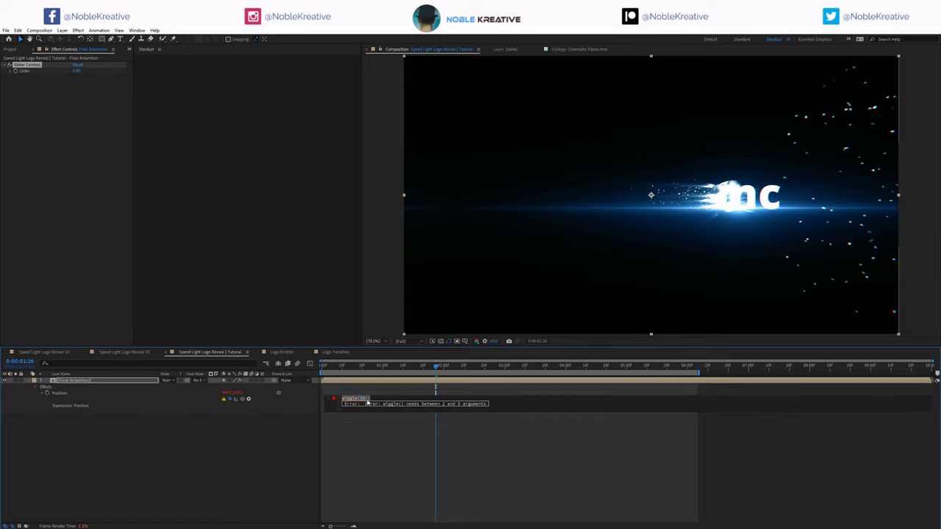
drag(246, 401, 26, 71)
click(281, 460)
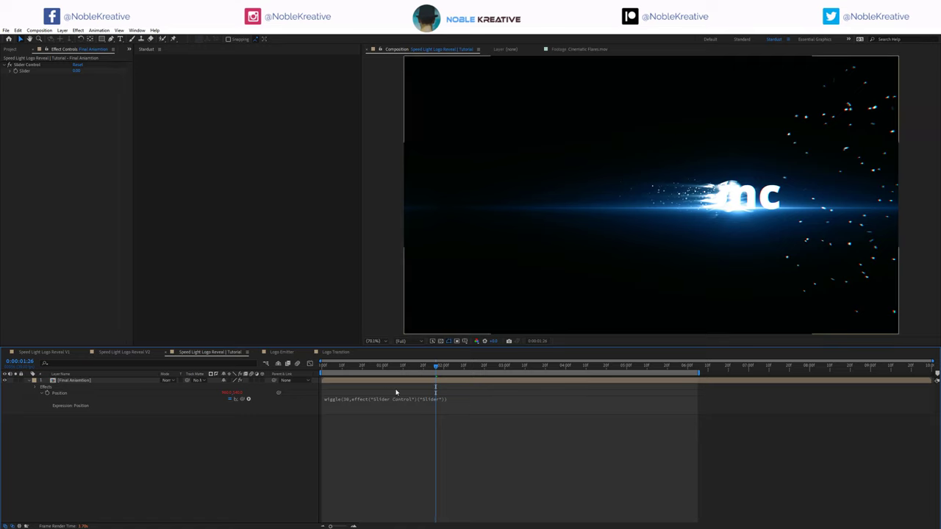
Collapse the layer's properties and add Sound FX.wav from the project to the timeline below the pre-composed layer.
click(29, 381)
click(11, 50)
drag(50, 145, 86, 397)
click(59, 50)
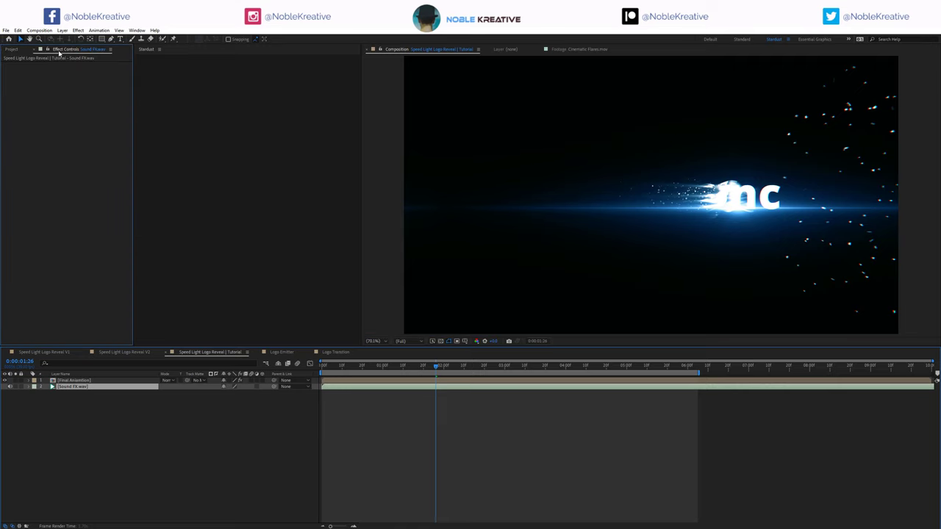
Keyframe the pre-composed layer's Slider at 0 at 0:00:01:20 and raise it at 0:00:03:00 to build up the shake.
click(81, 380)
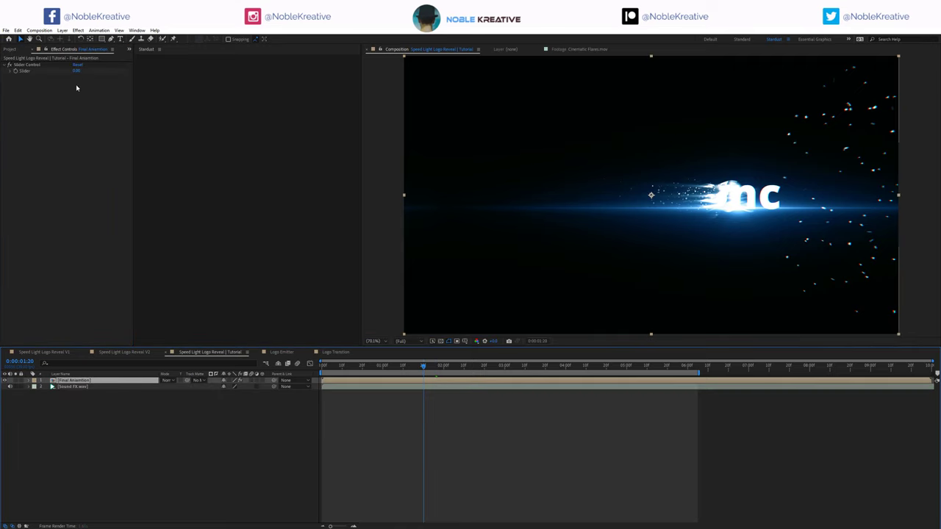
click(27, 65)
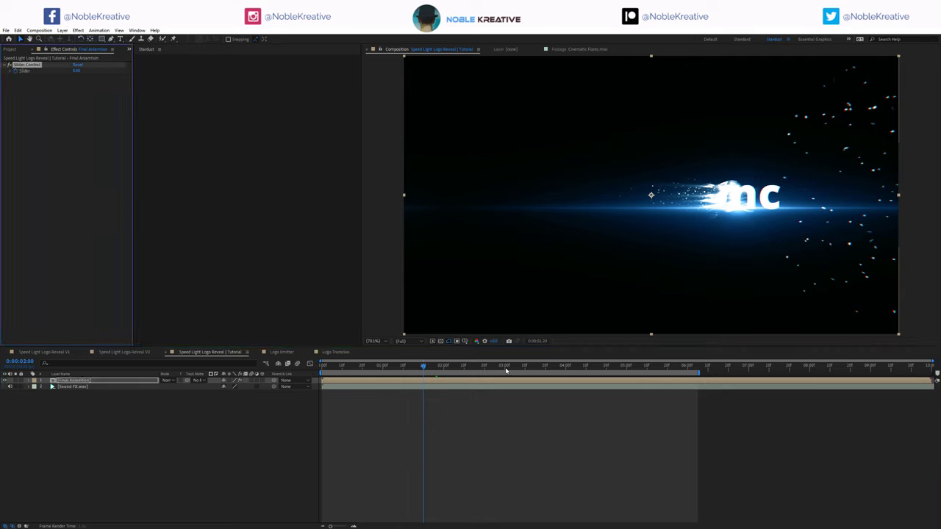
click(506, 371)
click(79, 72)
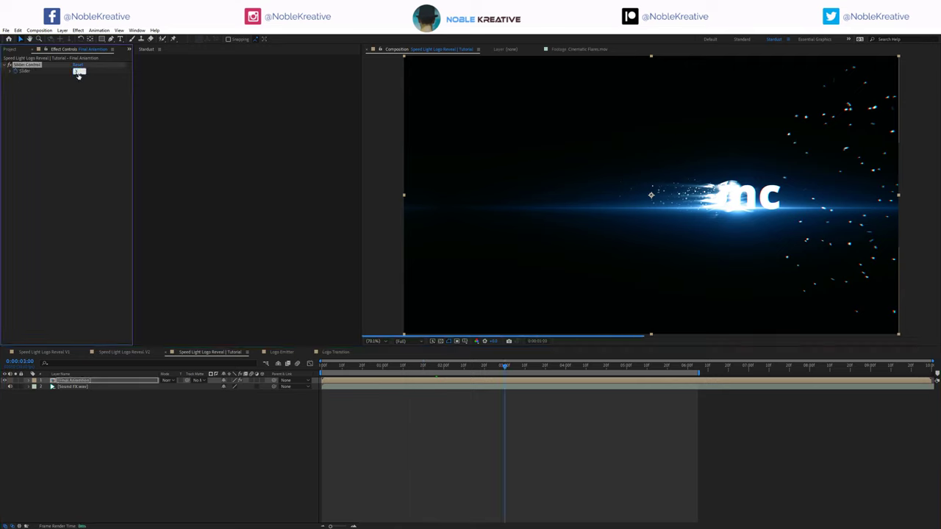
text(100)
key(Return)
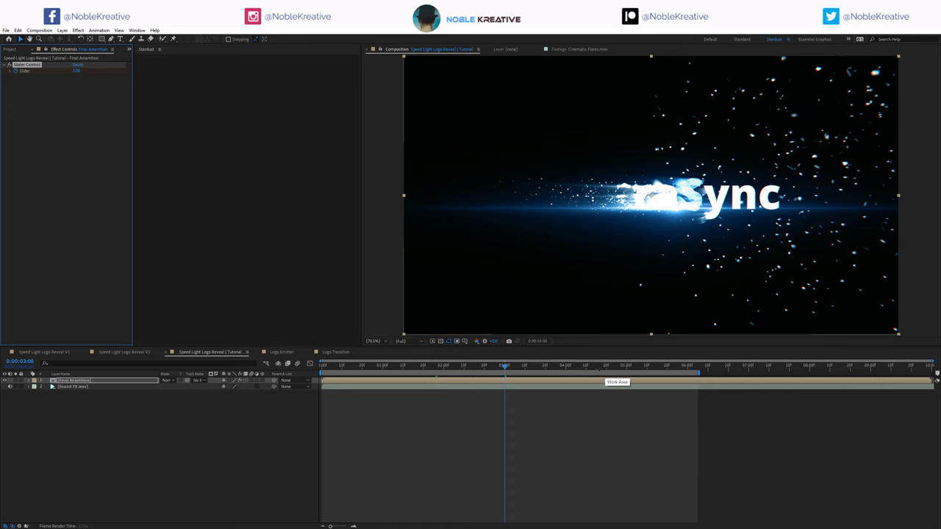
Hold the raised Slider value with a keyframe at 0:00:04:06, return it to 0 at 0:00:05:28, and preview the shake.
drag(597, 372, 577, 371)
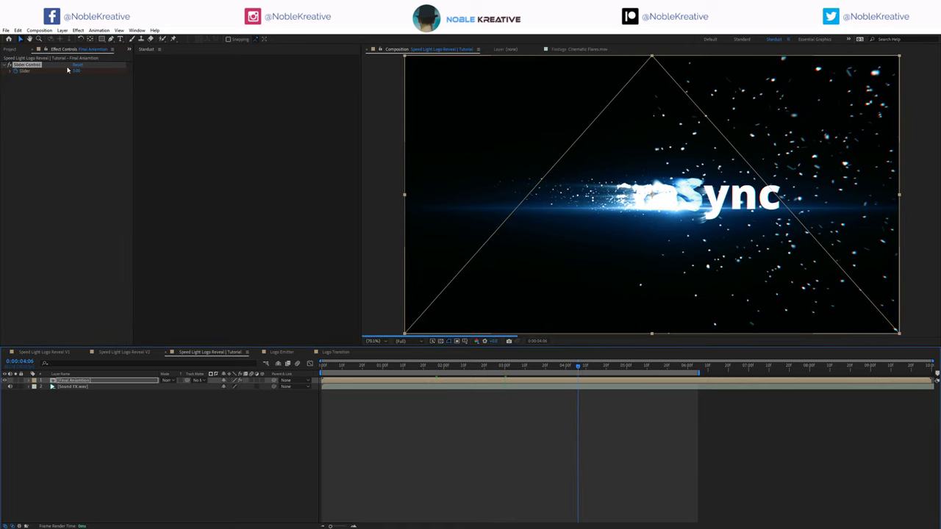
key(u)
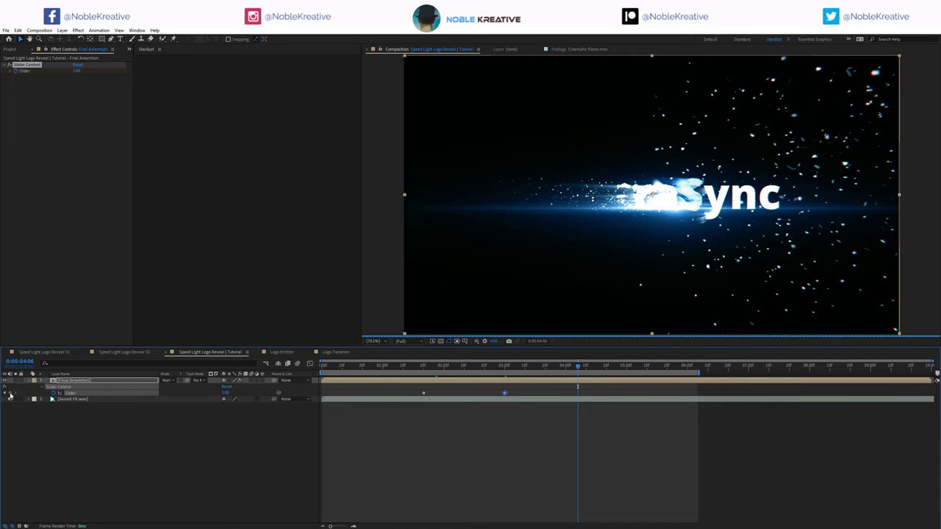
click(683, 366)
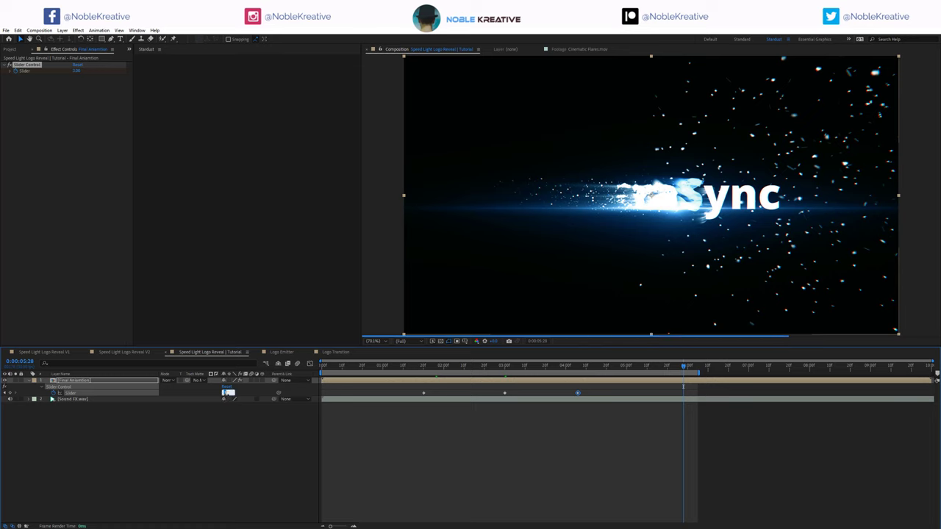
click(550, 367)
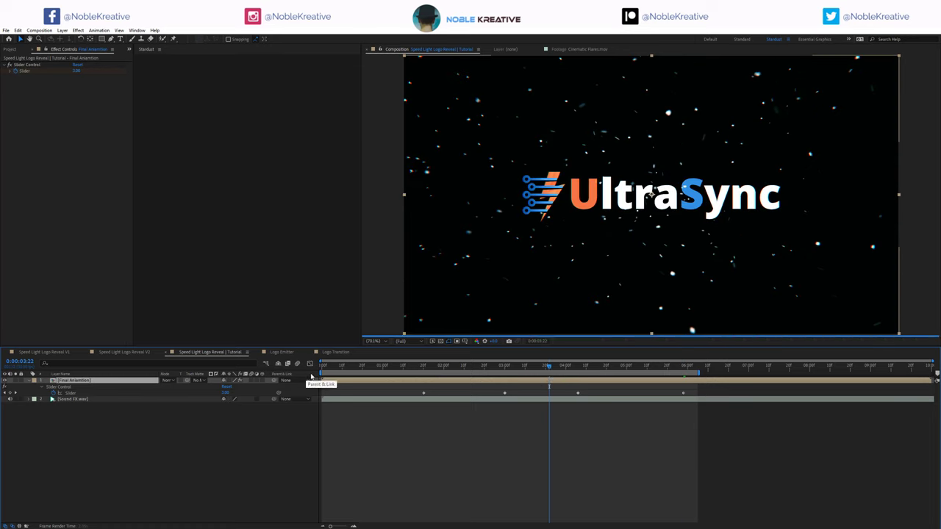
key(space)
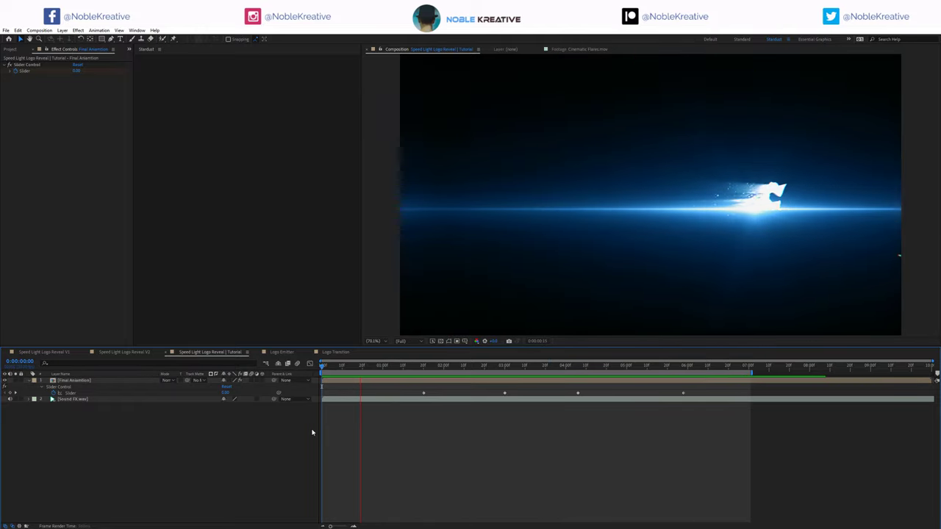